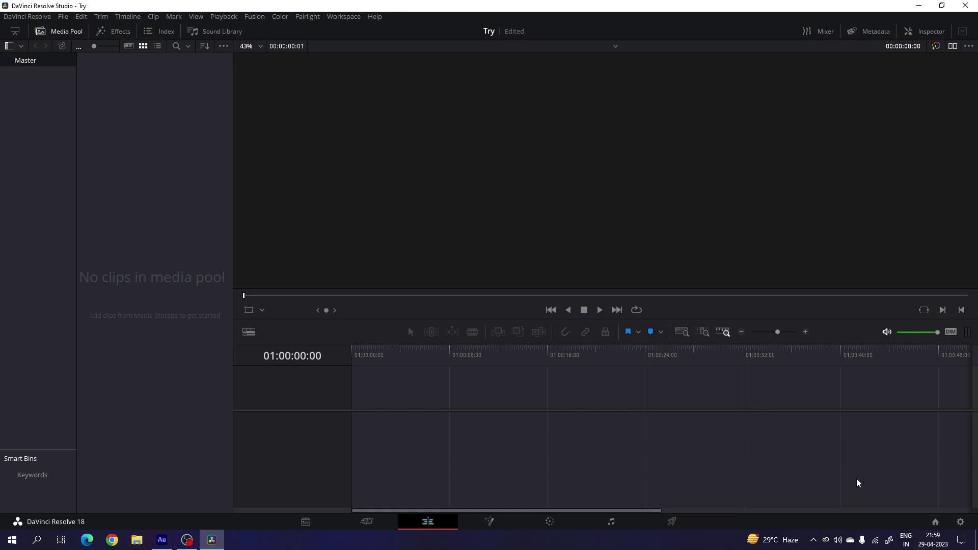
Set the project's timeline frame rate to 60 frames per second, keep the 1920 x 1080 HD resolution, and save the project settings
{"action": "left_click", "coordinate": [960, 521]}
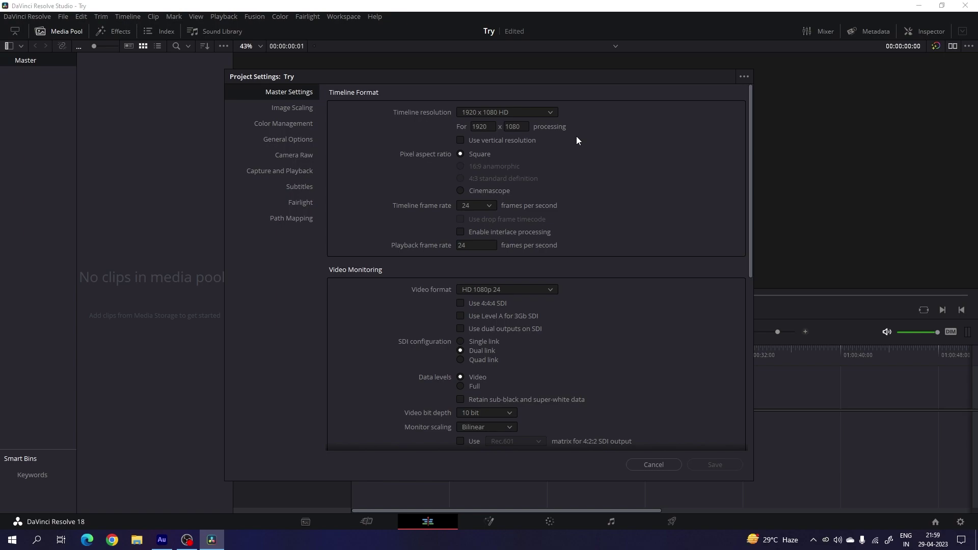
{"action": "left_click", "coordinate": [545, 111]}
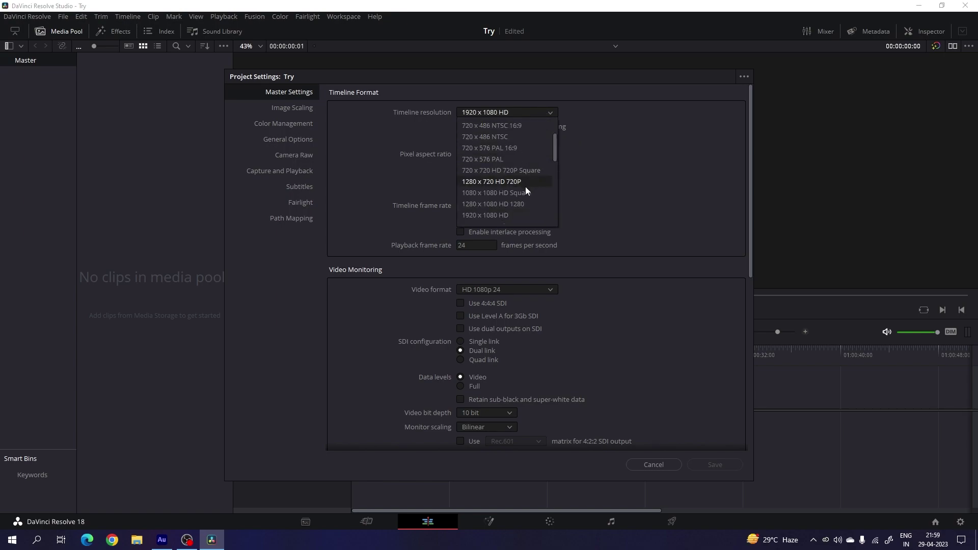
{"action": "scroll", "coordinate": [526, 199], "scroll_direction": "down", "scroll_amount": 2}
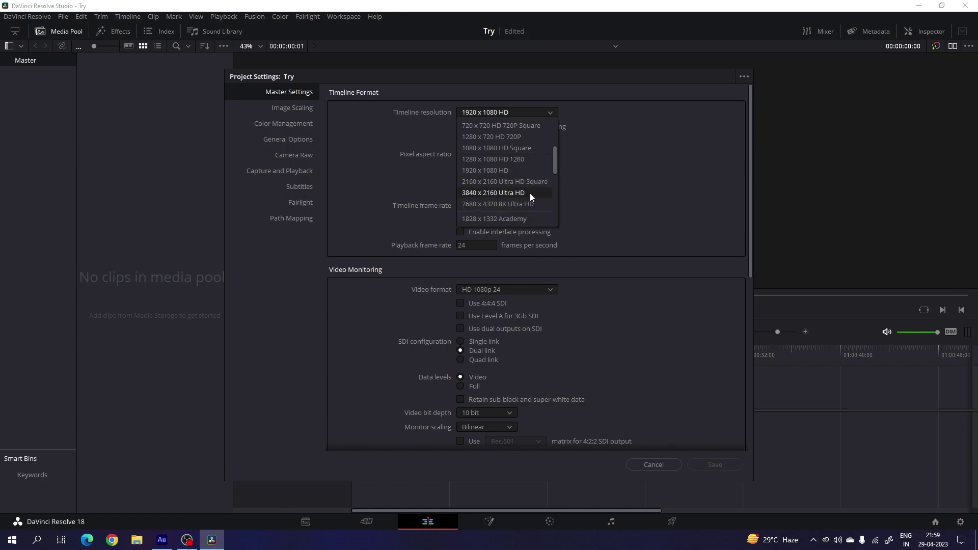
{"action": "left_click", "coordinate": [566, 196]}
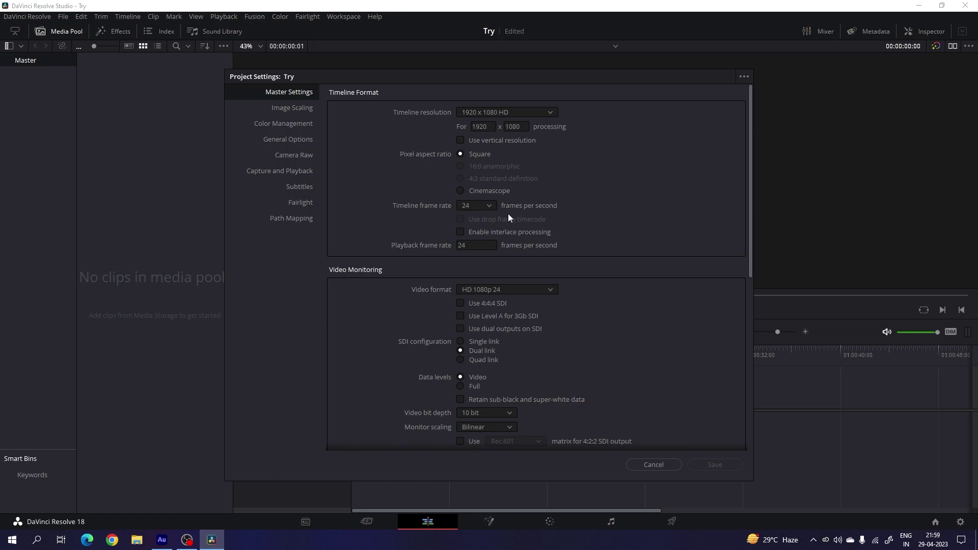
{"action": "left_click", "coordinate": [487, 209]}
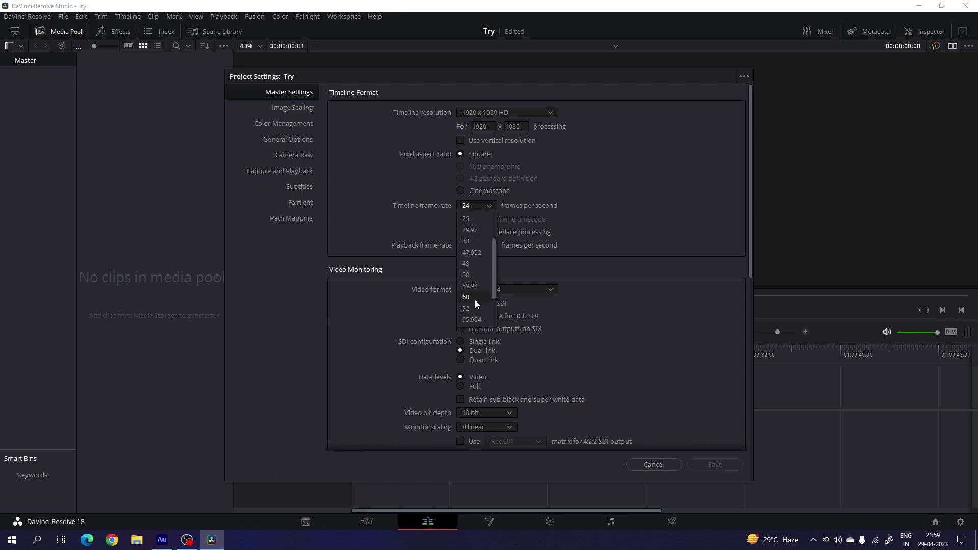
{"action": "left_click", "coordinate": [466, 297]}
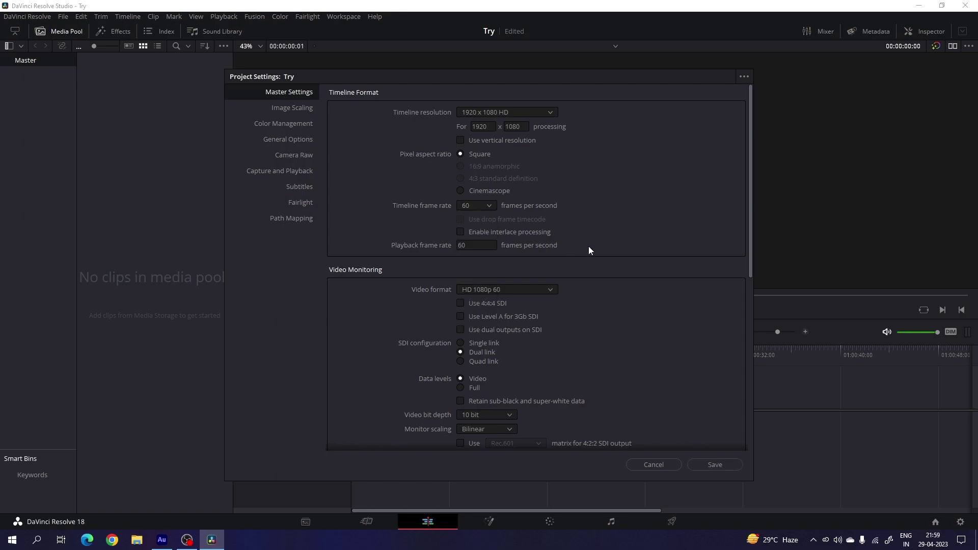
{"action": "left_click", "coordinate": [493, 209]}
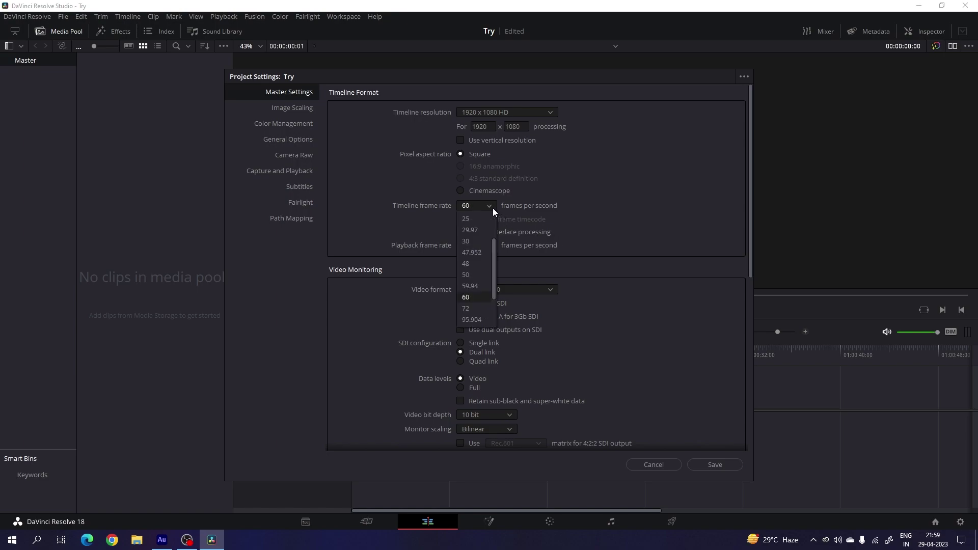
{"action": "left_click", "coordinate": [577, 211]}
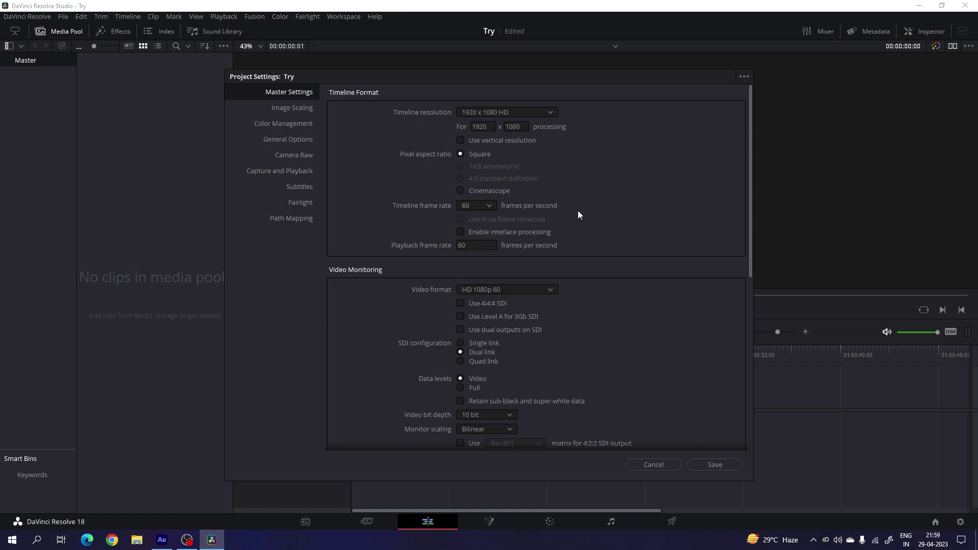
{"action": "left_click", "coordinate": [708, 465]}
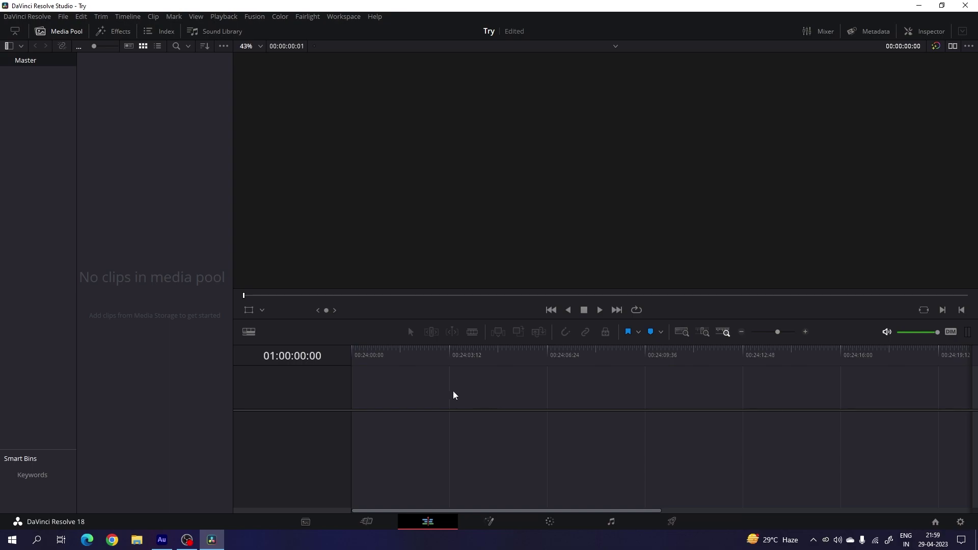
Create a new Fusion composition clip named Fusion in the media pool
{"action": "right_click", "coordinate": [142, 128]}
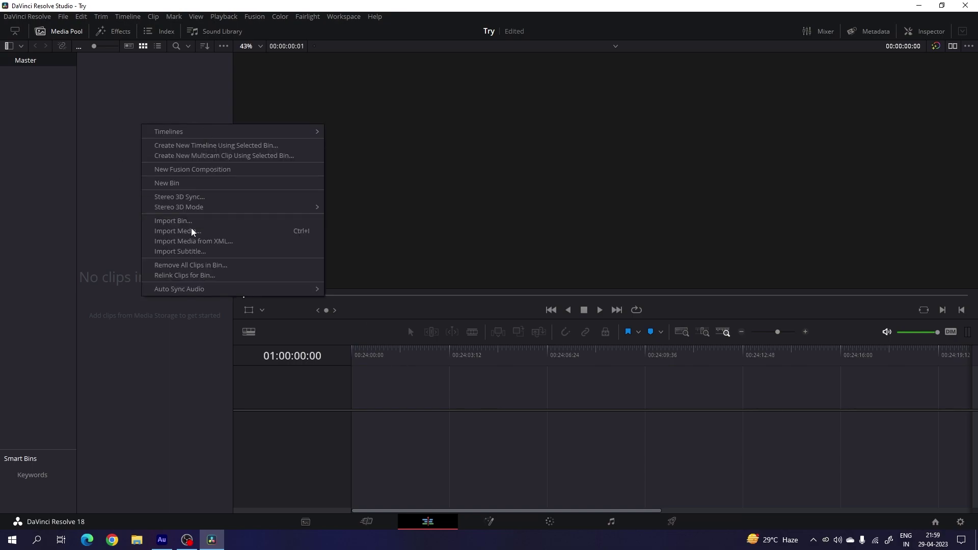
{"action": "left_click", "coordinate": [206, 173]}
{"action": "left_click_drag", "start_coordinate": [556, 271], "coordinate": [480, 273]}
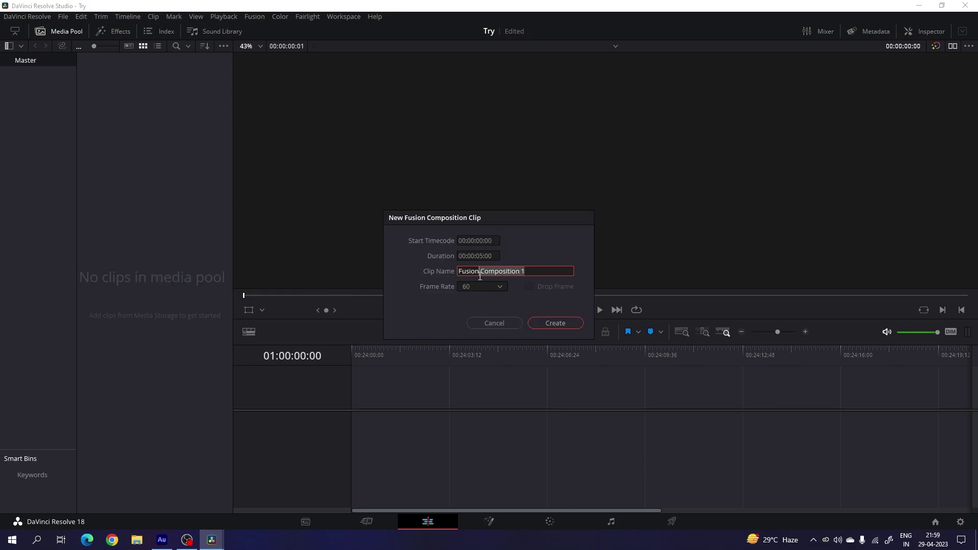
{"action": "left_click", "coordinate": [480, 274]}
{"action": "key", "text": "shift+End"}
{"action": "key", "text": "BackSpace"}
{"action": "key", "text": "BackSpace"}
{"action": "left_click", "coordinate": [549, 323]}
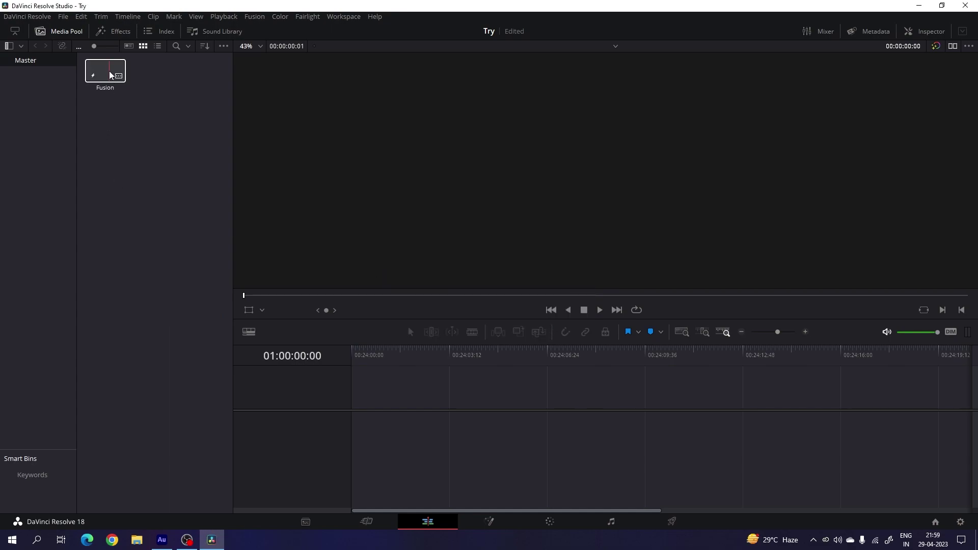
Place the Fusion clip at the start of a new timeline and reduce the height of the Video 1 track
{"action": "left_click_drag", "start_coordinate": [109, 72], "coordinate": [357, 419]}
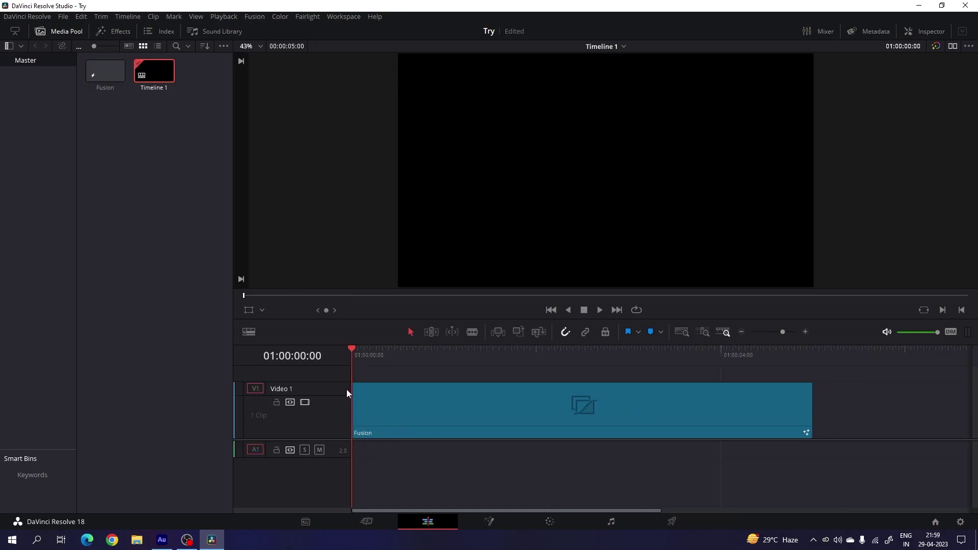
{"action": "left_click_drag", "start_coordinate": [342, 382], "coordinate": [344, 408]}
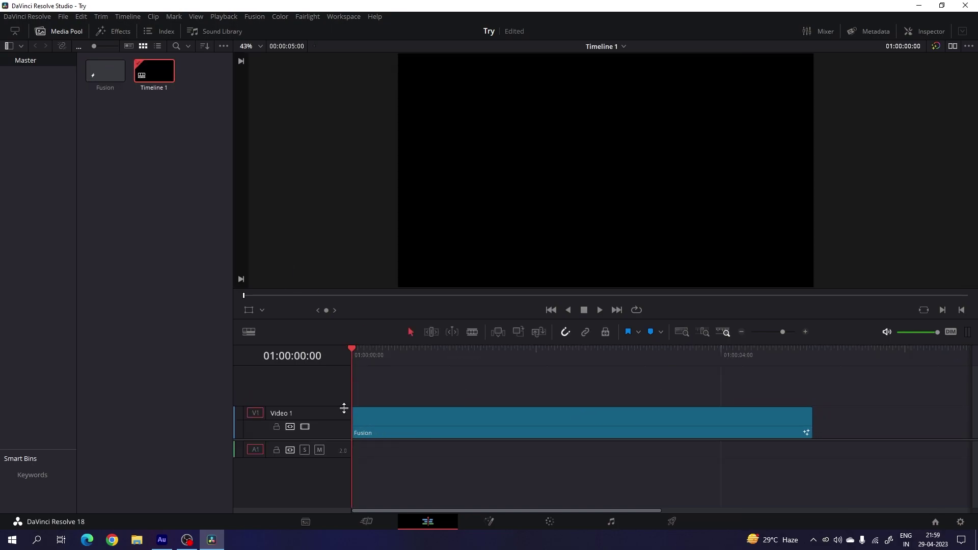
On the Fusion page, move the MediaOut1 node to the far lower right of the node graph and switch to a single viewer
{"action": "left_click", "coordinate": [497, 524]}
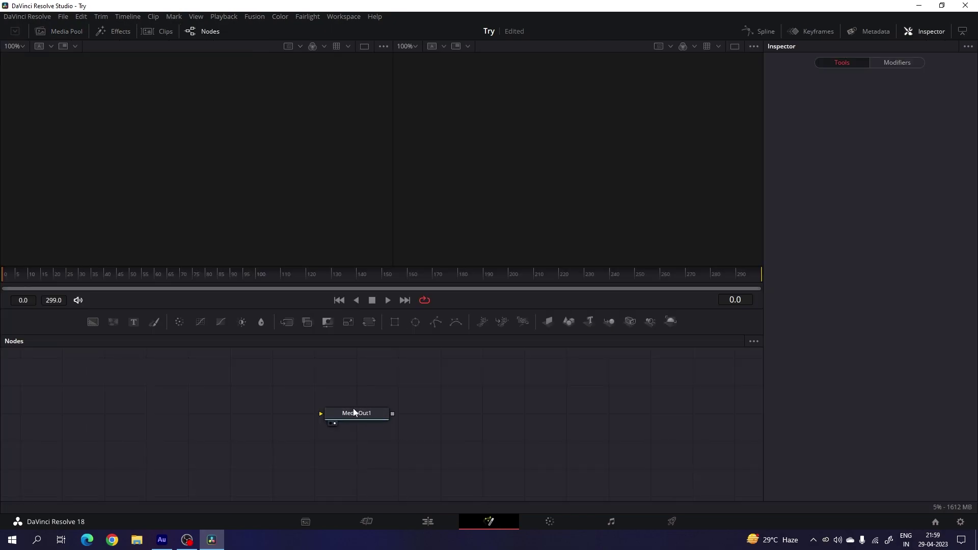
{"action": "left_click_drag", "start_coordinate": [362, 410], "coordinate": [678, 483]}
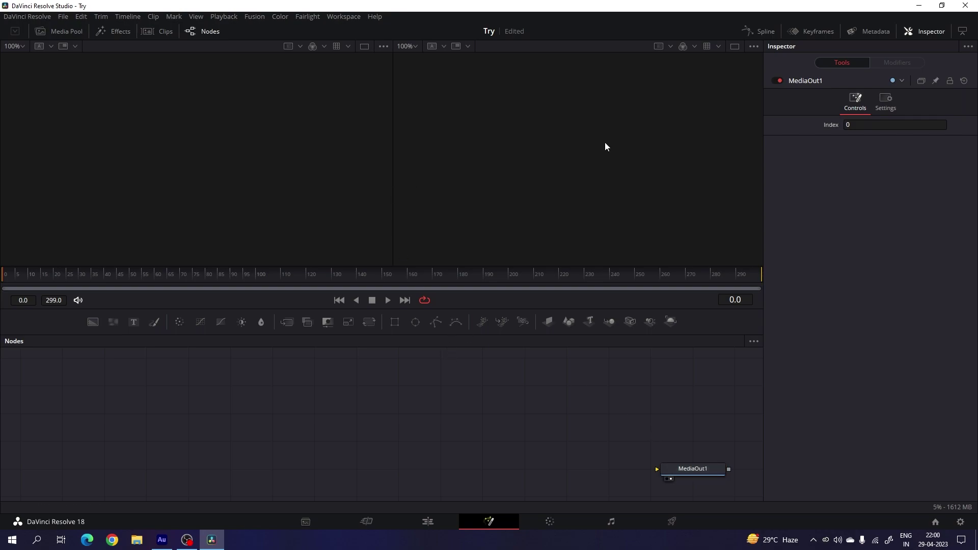
{"action": "left_click", "coordinate": [734, 46]}
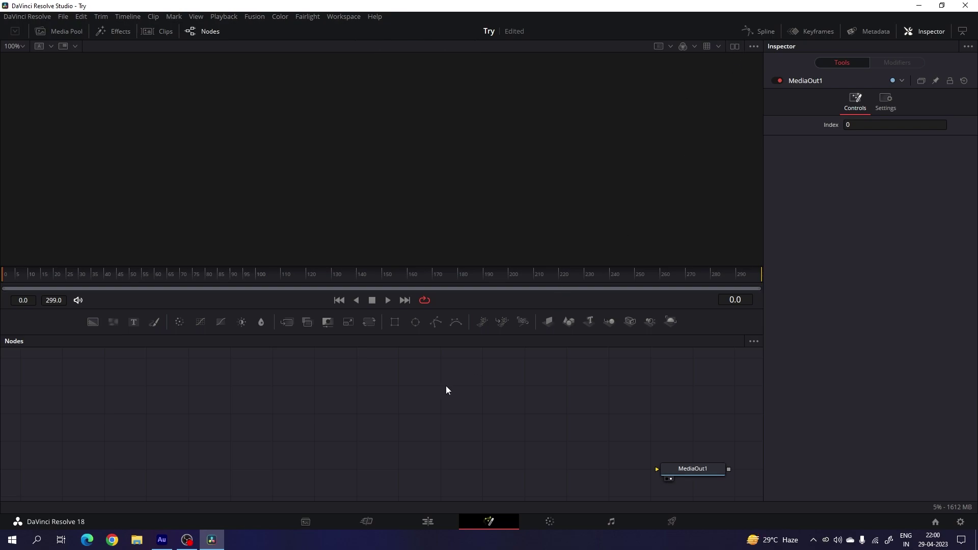
Add a Text node shown in the viewer and enter the text DAVID FINCHER
{"action": "left_click_drag", "start_coordinate": [132, 321], "coordinate": [333, 148]}
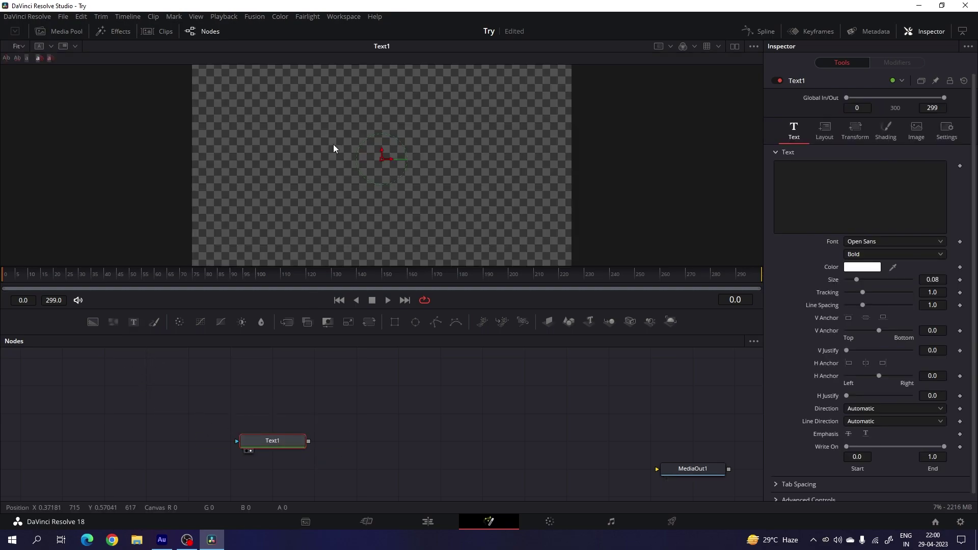
{"action": "left_click", "coordinate": [802, 194]}
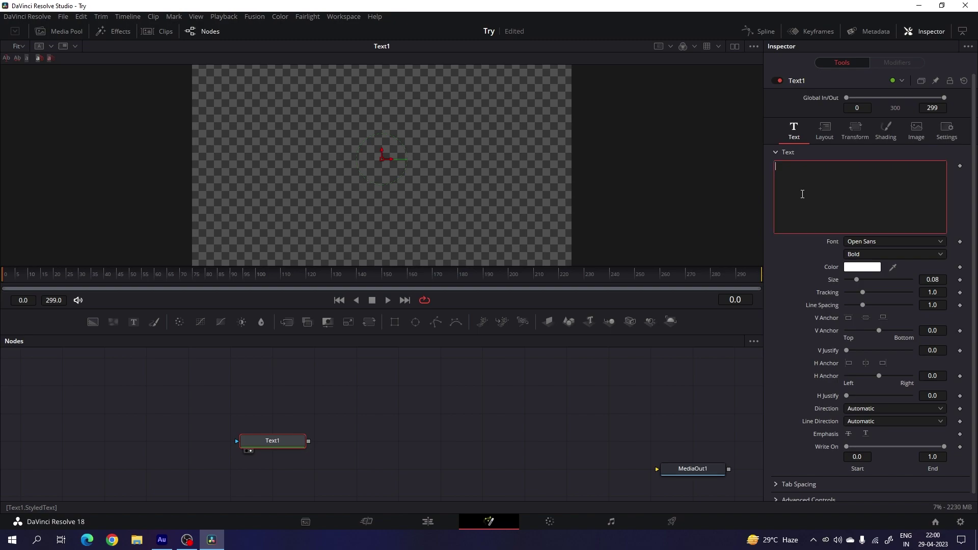
{"action": "type", "text": "DAVID FINCHER"}
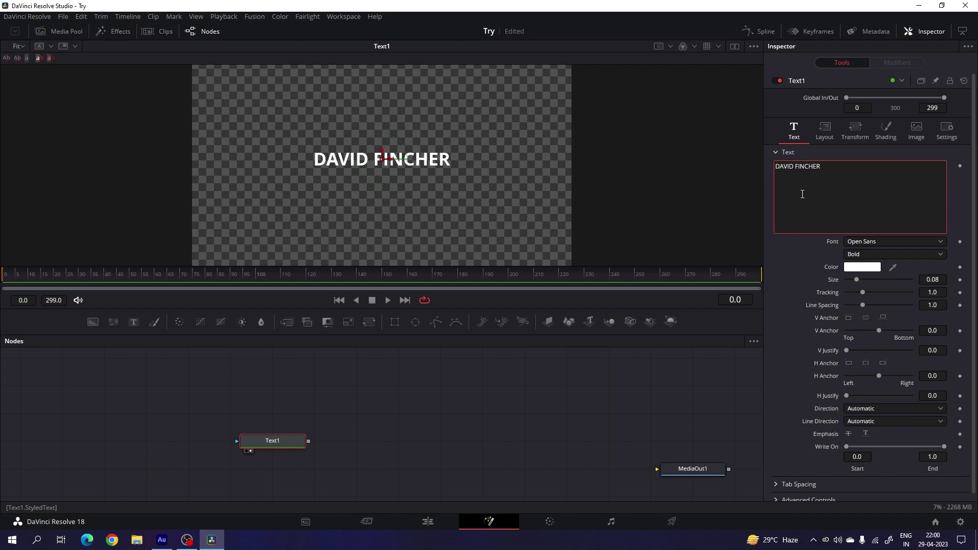
Set the text's font to Barlow with the Medium style
{"action": "left_click", "coordinate": [895, 241]}
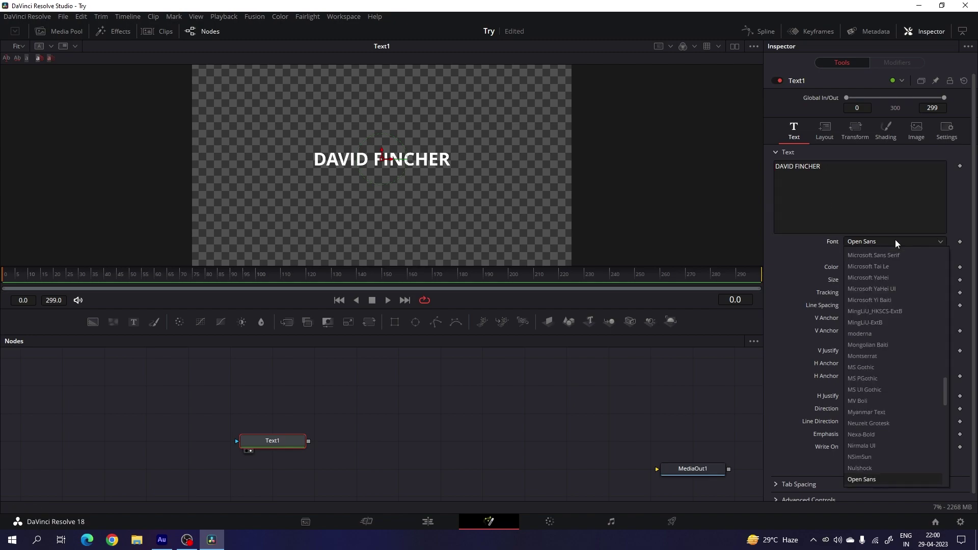
{"action": "type", "text": "bar"}
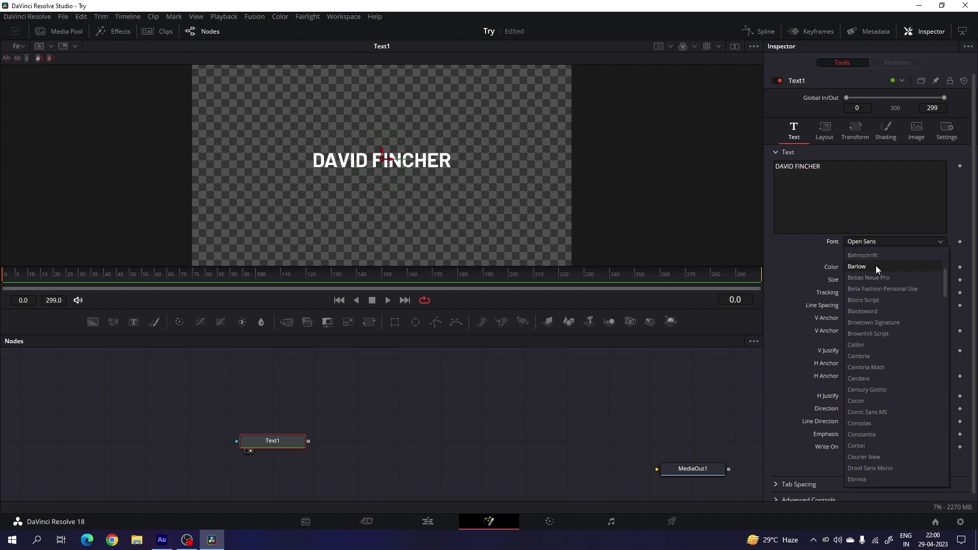
{"action": "left_click", "coordinate": [876, 265]}
{"action": "left_click", "coordinate": [875, 254]}
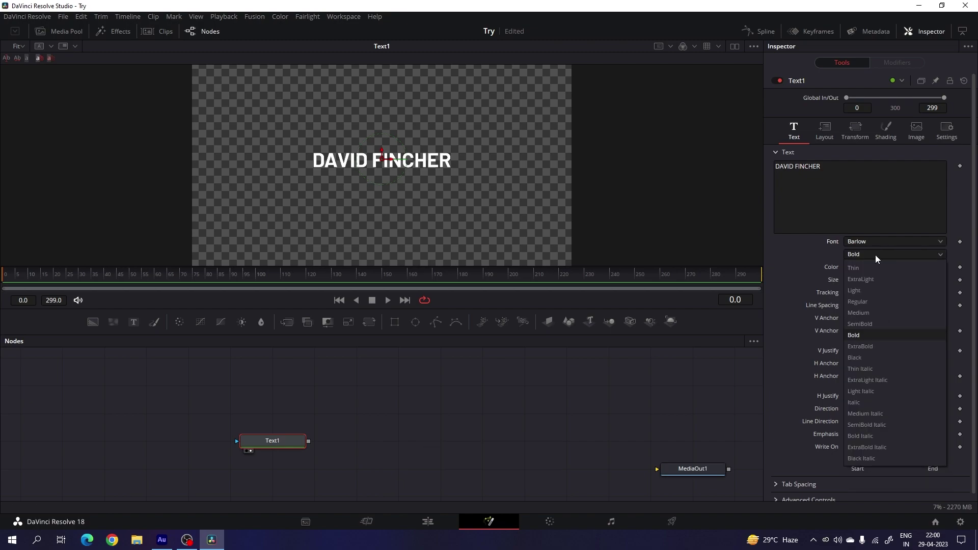
{"action": "left_click", "coordinate": [875, 313]}
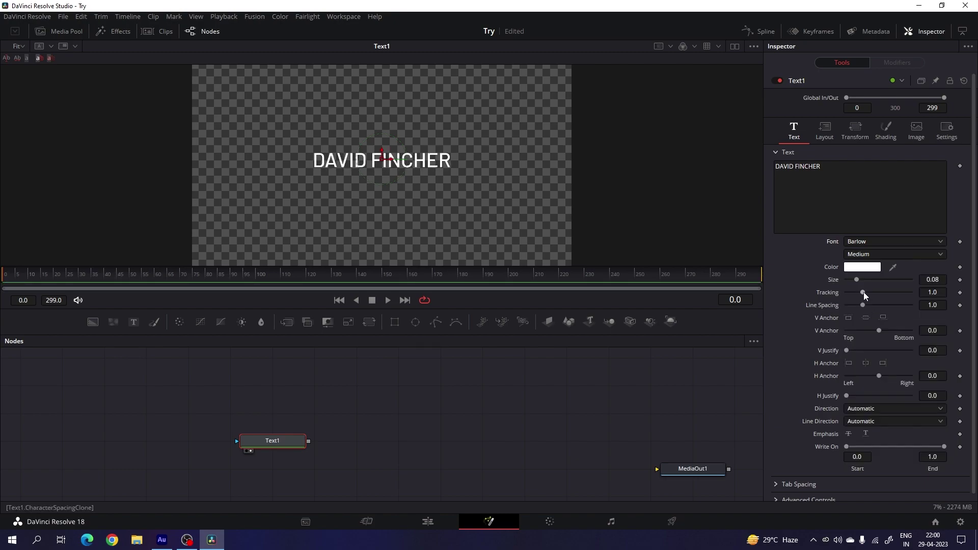
Enlarge the DAVID FINCHER text to a size of 0.18
{"action": "left_click_drag", "start_coordinate": [857, 280], "coordinate": [872, 284]}
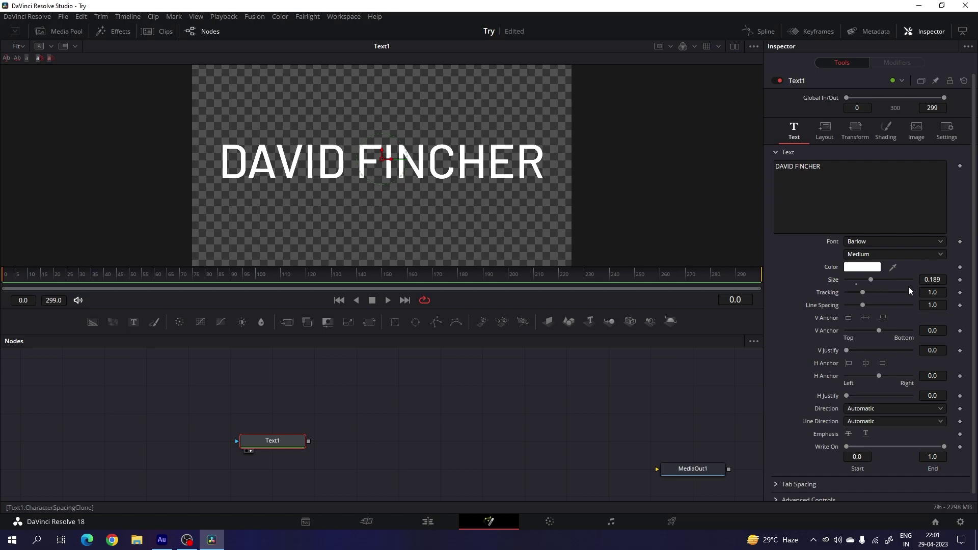
{"action": "left_click", "coordinate": [933, 280]}
{"action": "type", "text": "0.18"}
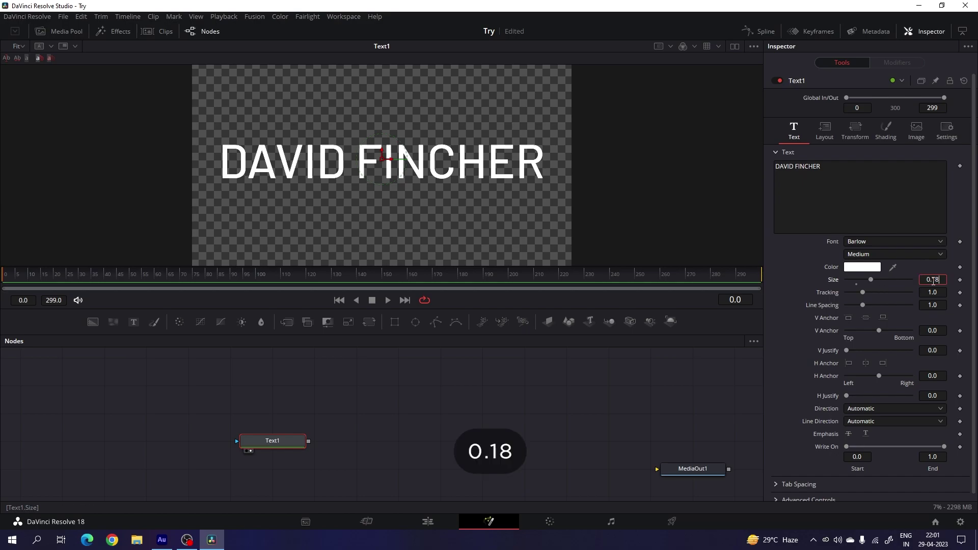
{"action": "key", "text": "Tab"}
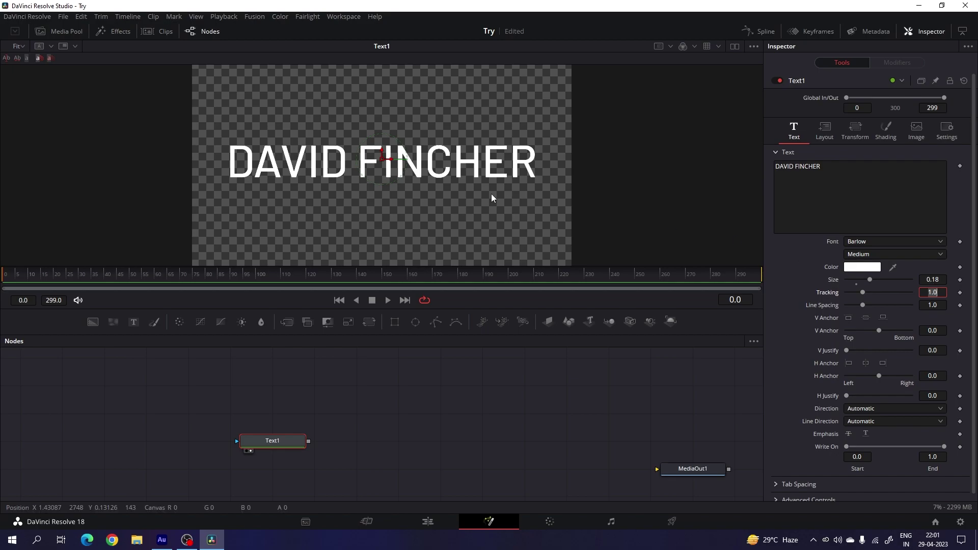
Show the centre and safe-area guides over the text in the viewer
{"action": "right_click", "coordinate": [361, 114]}
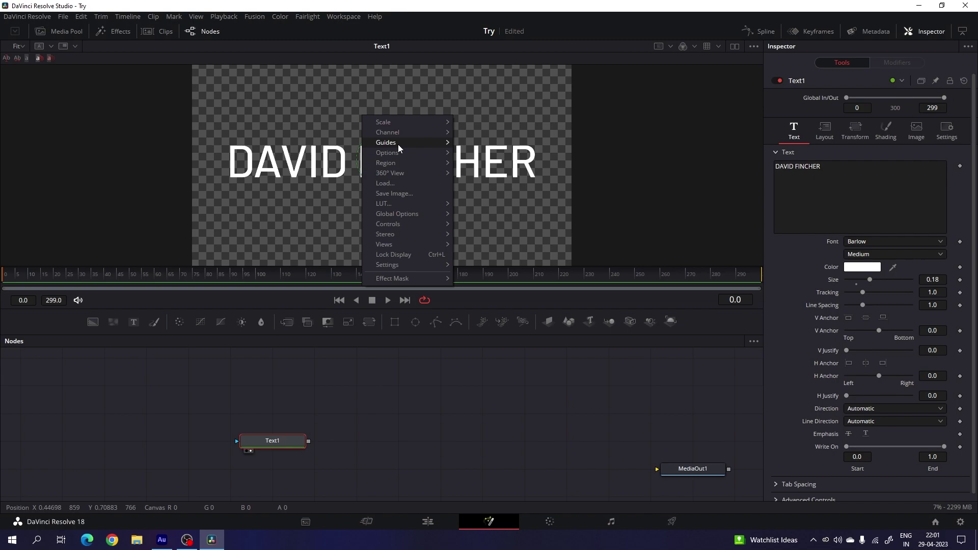
{"action": "mouse_move", "coordinate": [398, 145]}
{"action": "left_click", "coordinate": [501, 145]}
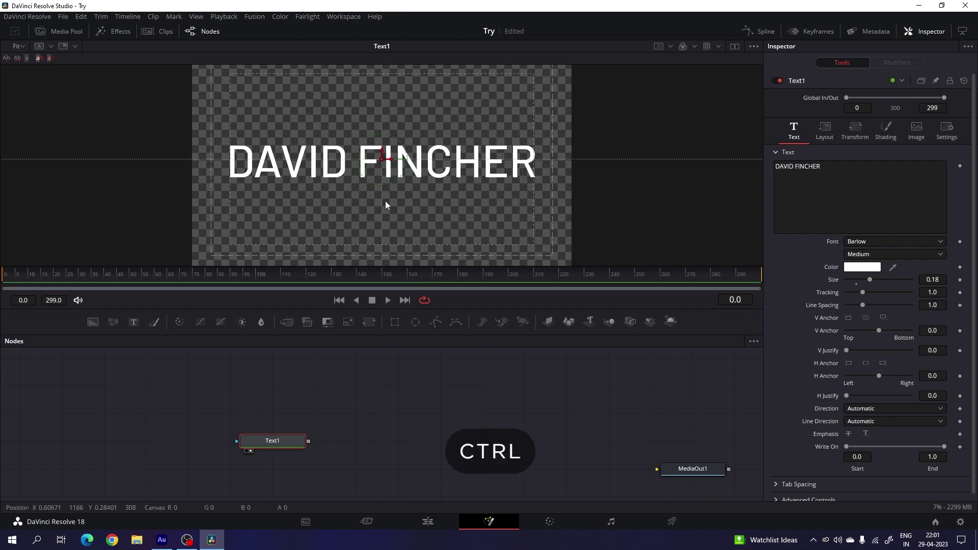
{"action": "scroll", "coordinate": [427, 203], "scroll_direction": "up", "scroll_amount": 1}
{"action": "scroll", "coordinate": [428, 205], "scroll_direction": "up", "scroll_amount": 1}
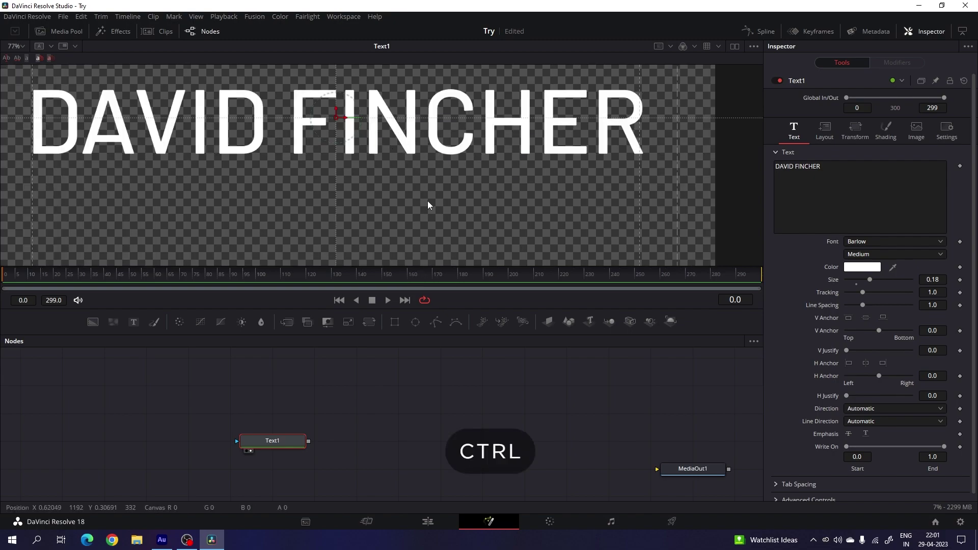
{"action": "left_click_drag", "start_coordinate": [444, 182], "coordinate": [481, 244]}
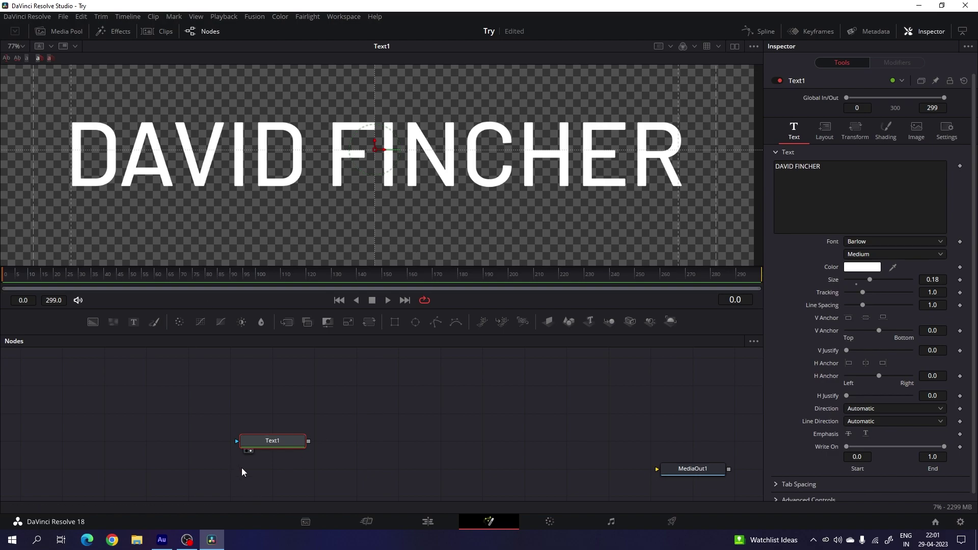
Copy the Text1 node and paste two duplicates of it above the original
{"action": "right_click", "coordinate": [274, 441]}
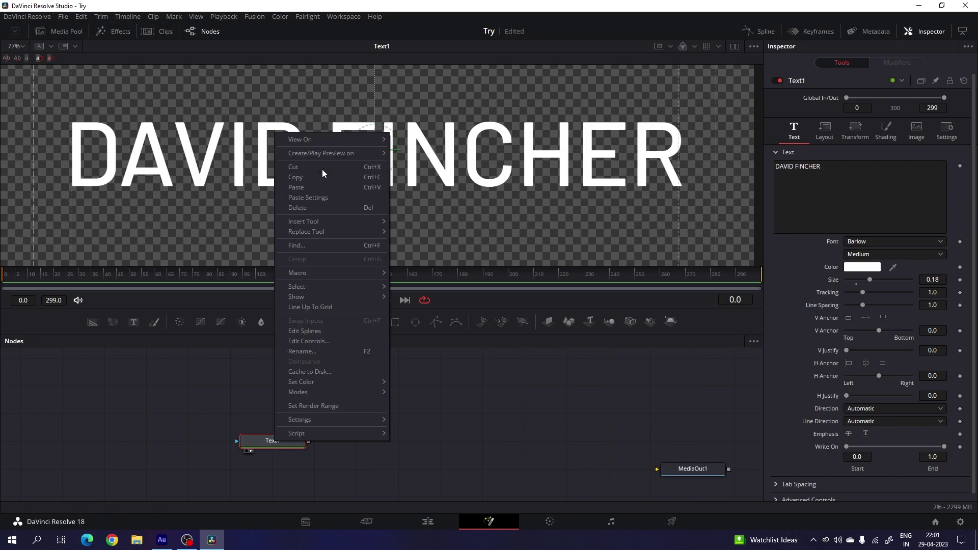
{"action": "left_click", "coordinate": [307, 404]}
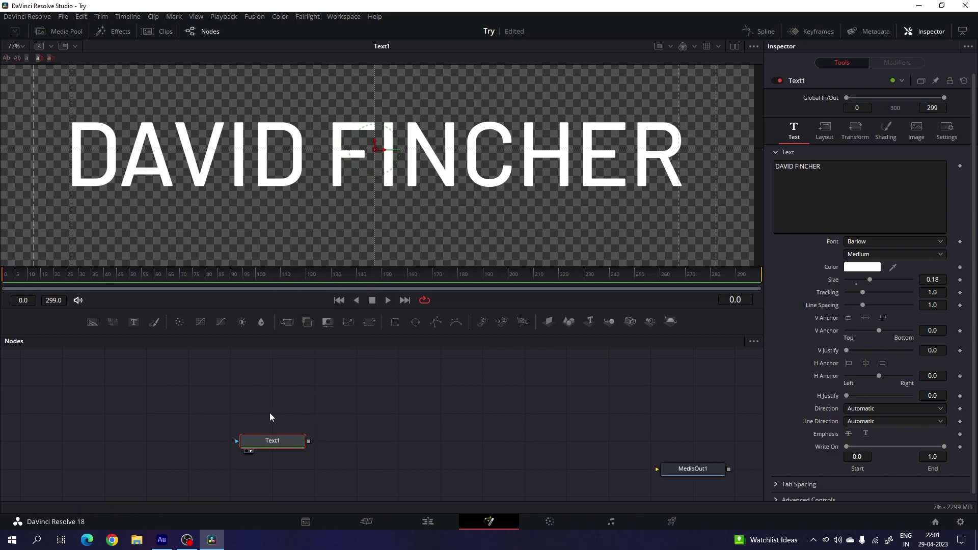
{"action": "right_click", "coordinate": [270, 413]}
{"action": "left_click", "coordinate": [304, 396]}
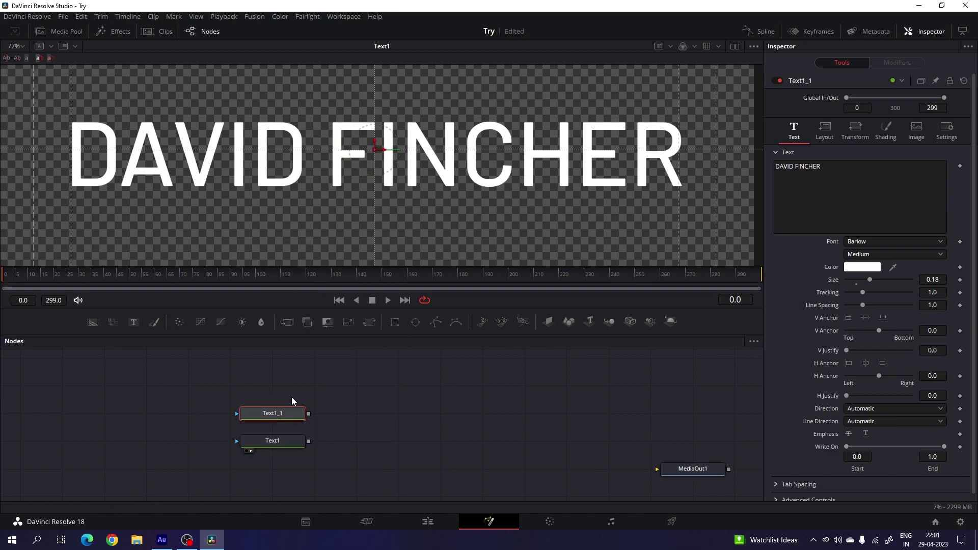
{"action": "right_click", "coordinate": [274, 390]}
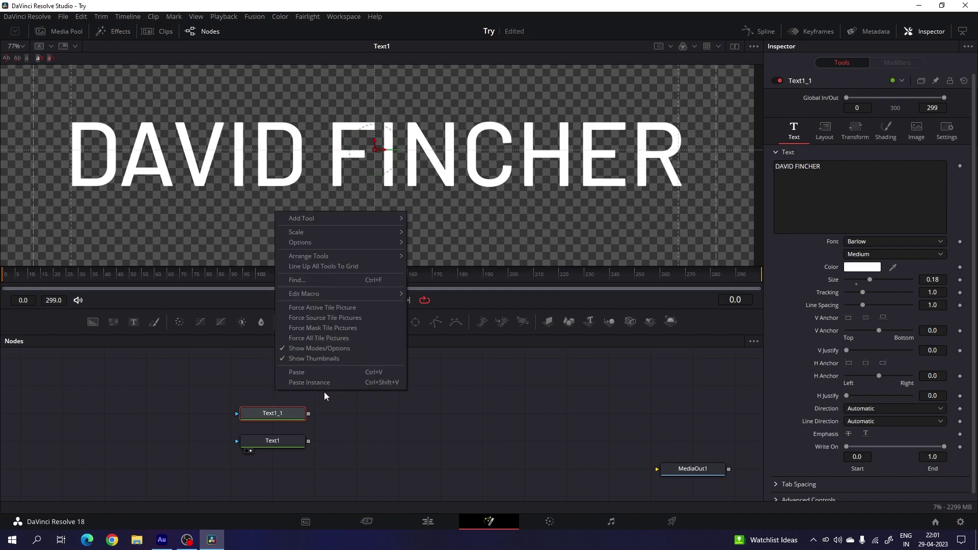
{"action": "left_click", "coordinate": [301, 375]}
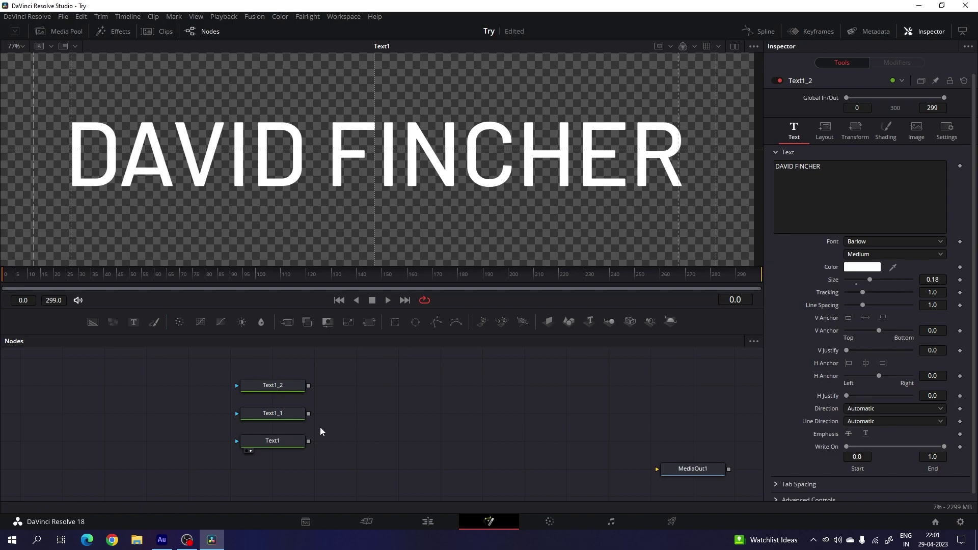
Set the text size of the original Text1 node to 0.15
{"action": "left_click", "coordinate": [295, 448]}
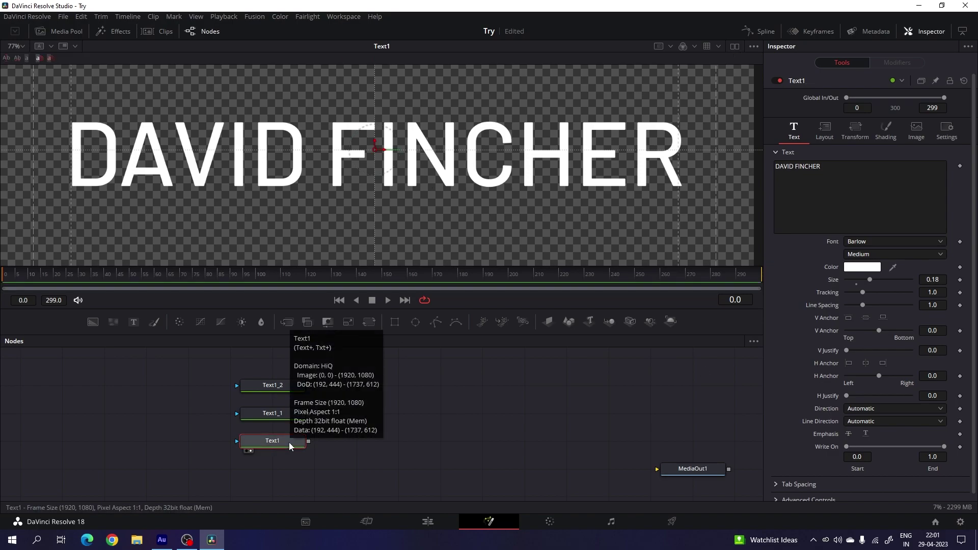
{"action": "left_click", "coordinate": [942, 280]}
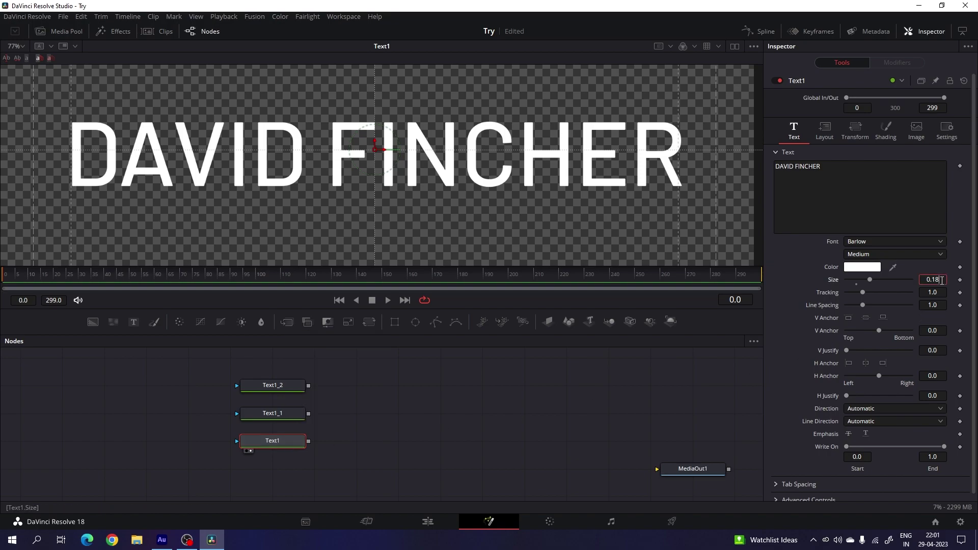
{"action": "key", "text": "BackSpace"}
{"action": "type", "text": "5"}
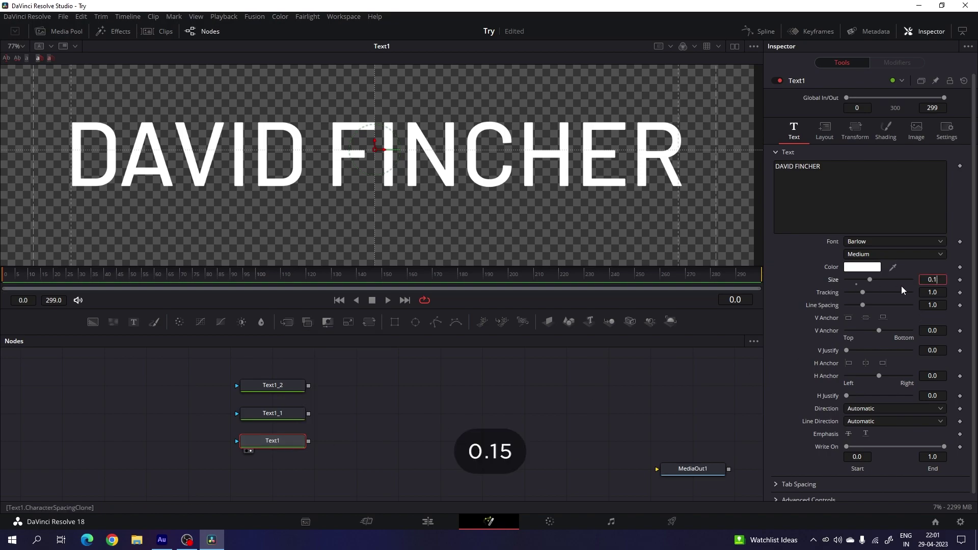
{"action": "key", "text": "Tab"}
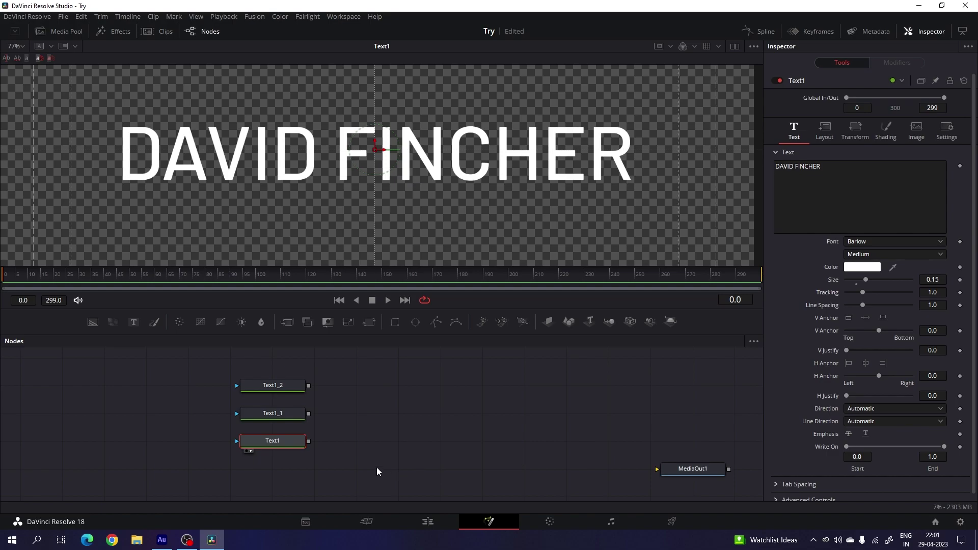
Mask Text1 with a Rectangle about 0.56 wide and 0.19 high, keeping only the letters AVID FINCHE
{"action": "left_click", "coordinate": [377, 468]}
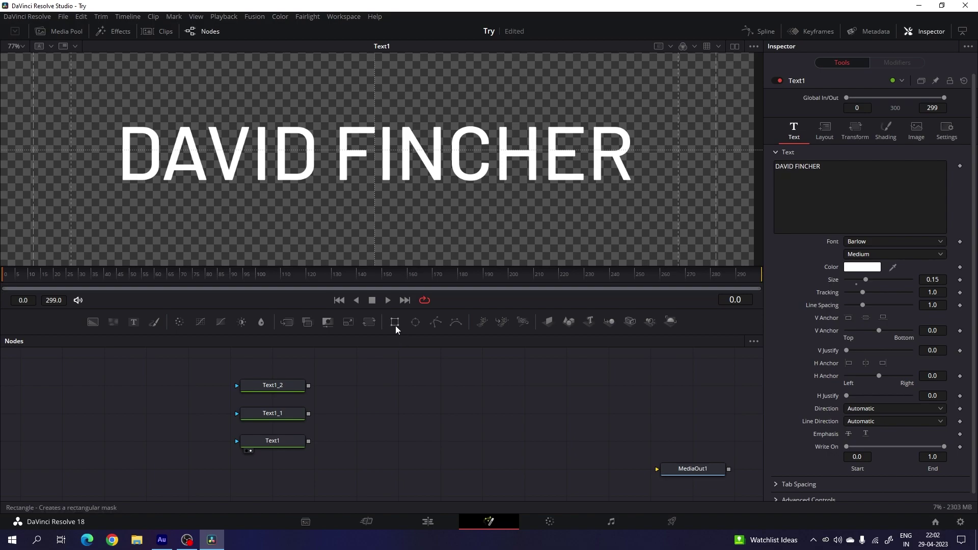
{"action": "left_click_drag", "start_coordinate": [396, 322], "coordinate": [193, 442]}
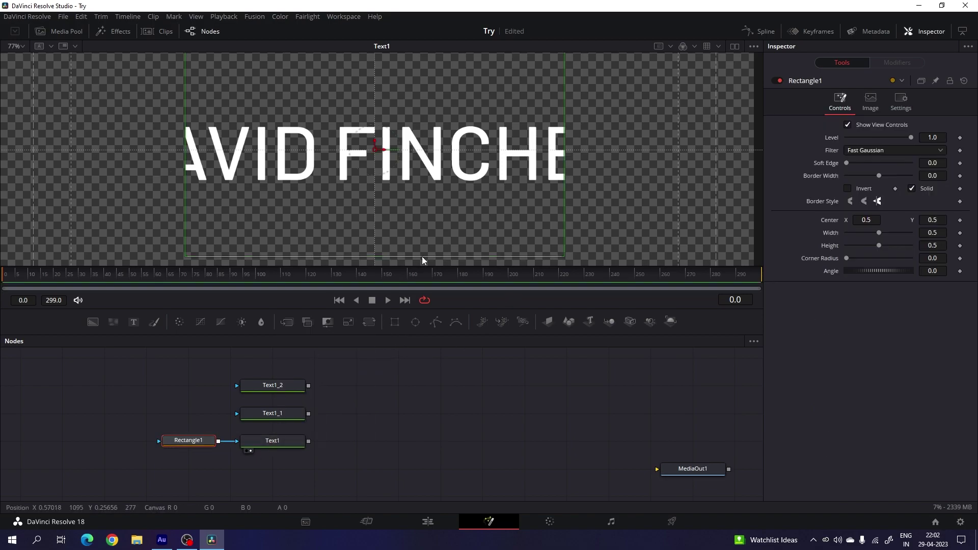
{"action": "left_click_drag", "start_coordinate": [422, 255], "coordinate": [420, 191]}
{"action": "left_click_drag", "start_coordinate": [375, 141], "coordinate": [377, 144]}
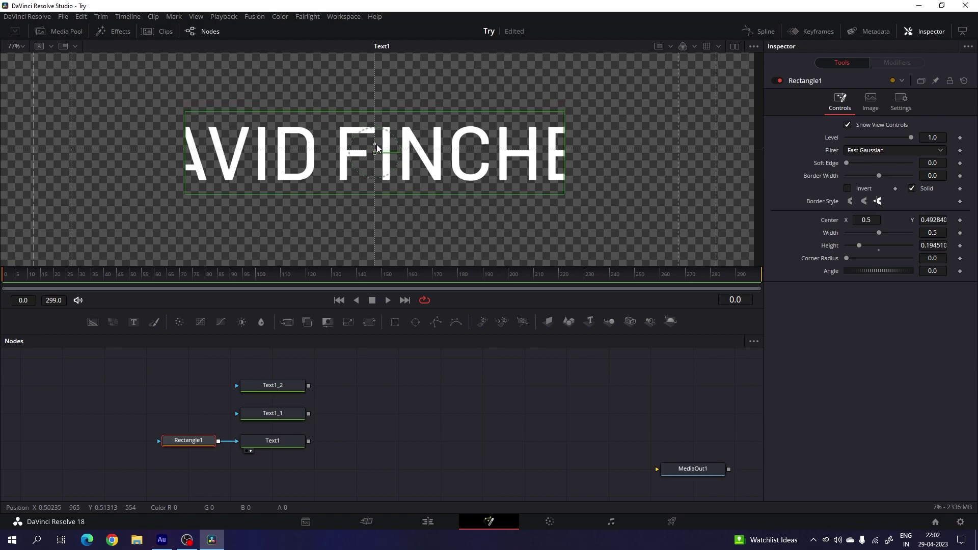
{"action": "left_click_drag", "start_coordinate": [564, 153], "coordinate": [588, 172]}
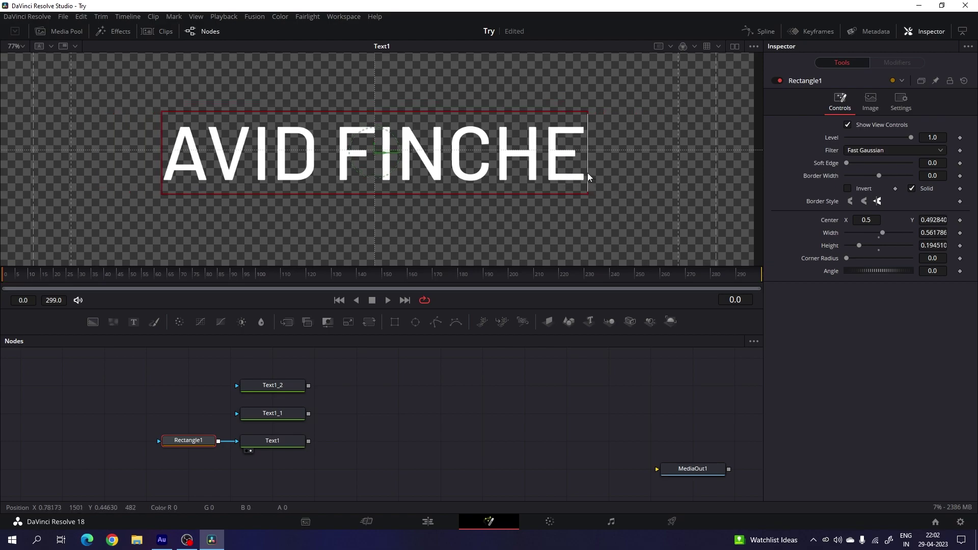
{"action": "left_click_drag", "start_coordinate": [384, 155], "coordinate": [383, 156]}
{"action": "left_click_drag", "start_coordinate": [594, 176], "coordinate": [585, 176]}
{"action": "left_click_drag", "start_coordinate": [383, 157], "coordinate": [384, 157]}
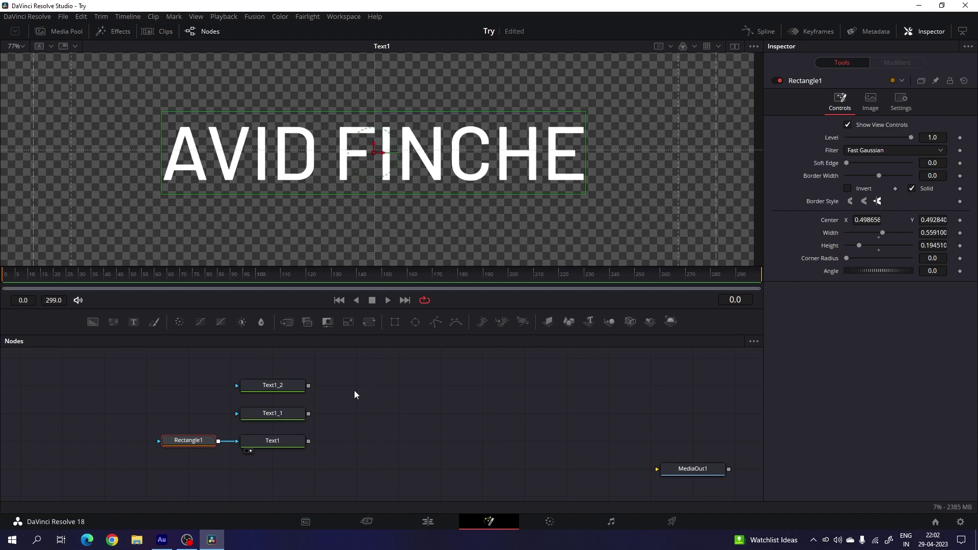
View Text1_1 and mask it with a Rectangle about 0.065 wide and 0.22 high around the first letter D
{"action": "left_click_drag", "start_coordinate": [283, 420], "coordinate": [334, 164]}
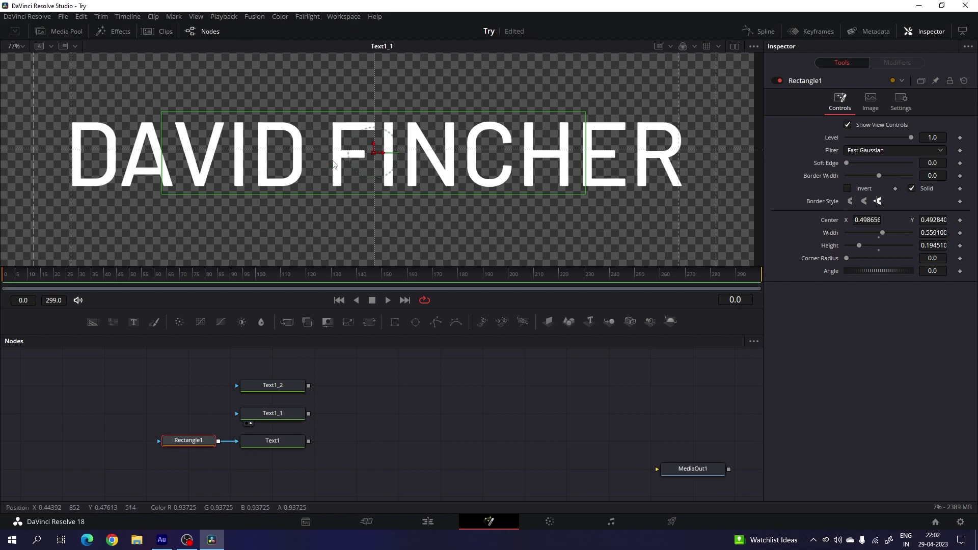
{"action": "left_click", "coordinate": [426, 422]}
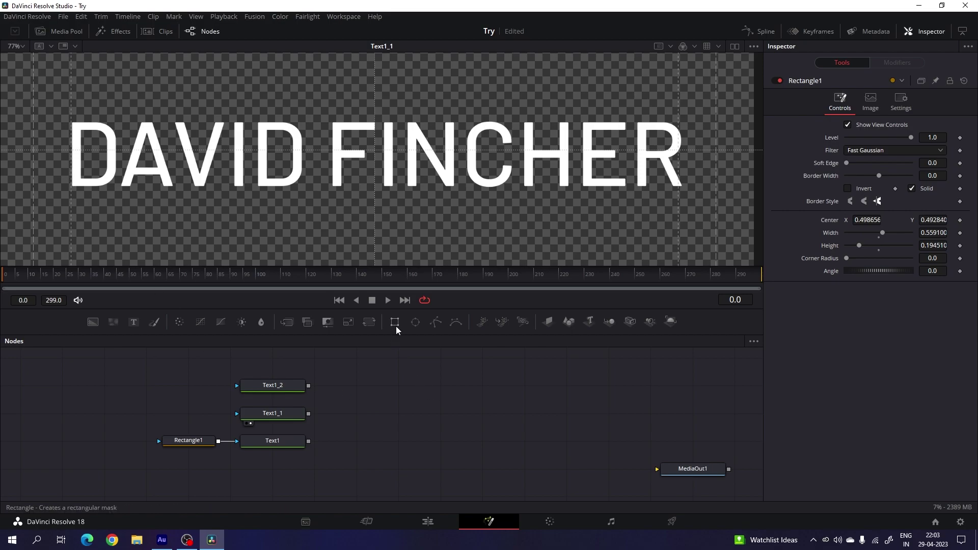
{"action": "left_click_drag", "start_coordinate": [396, 326], "coordinate": [287, 415]}
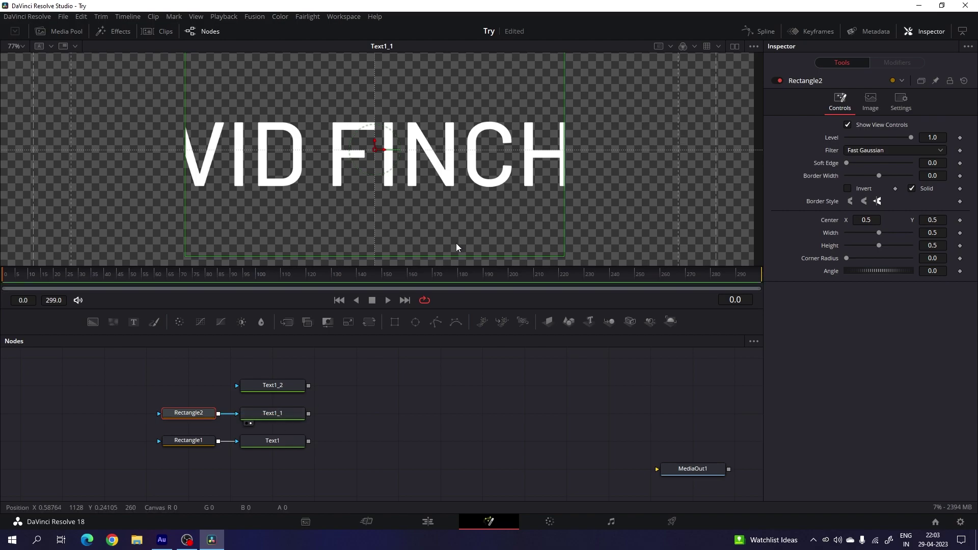
{"action": "left_click_drag", "start_coordinate": [565, 251], "coordinate": [118, 166]}
{"action": "left_click", "coordinate": [94, 151]}
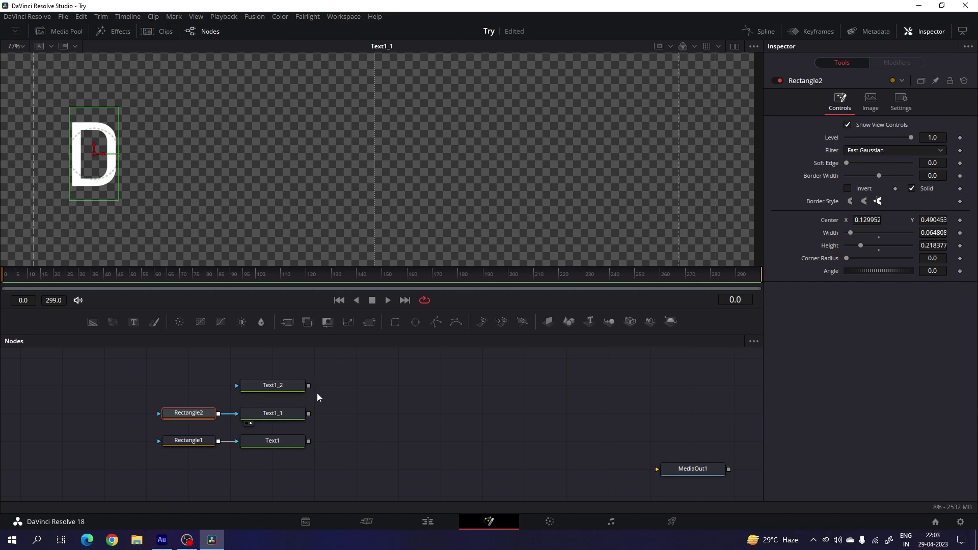
Show Text1_2 in the viewer and connect a new Rectangle mask to it
{"action": "mouse_move", "coordinate": [281, 389]}
{"action": "left_click_drag", "start_coordinate": [395, 323], "coordinate": [313, 186]}
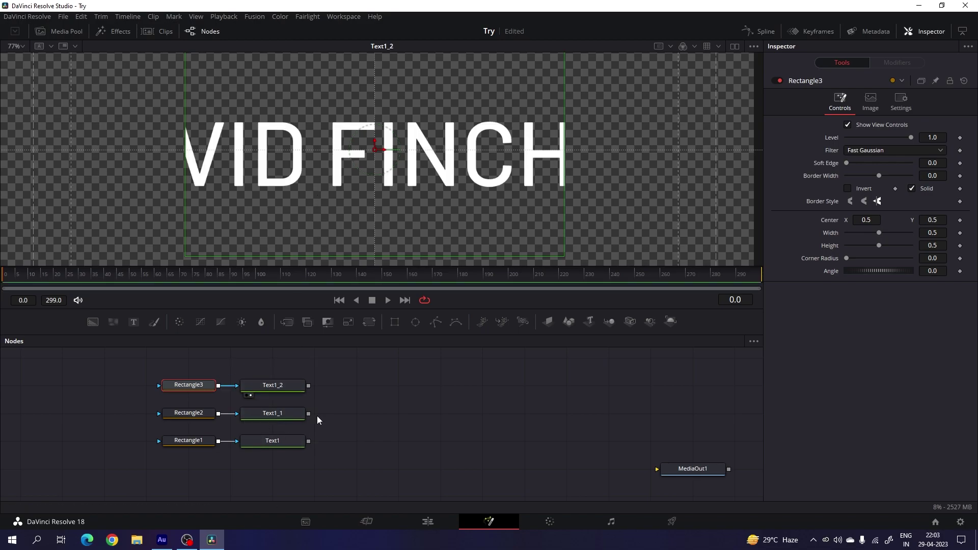
Rename the Text1_1 node to Text2
{"action": "left_click", "coordinate": [275, 416]}
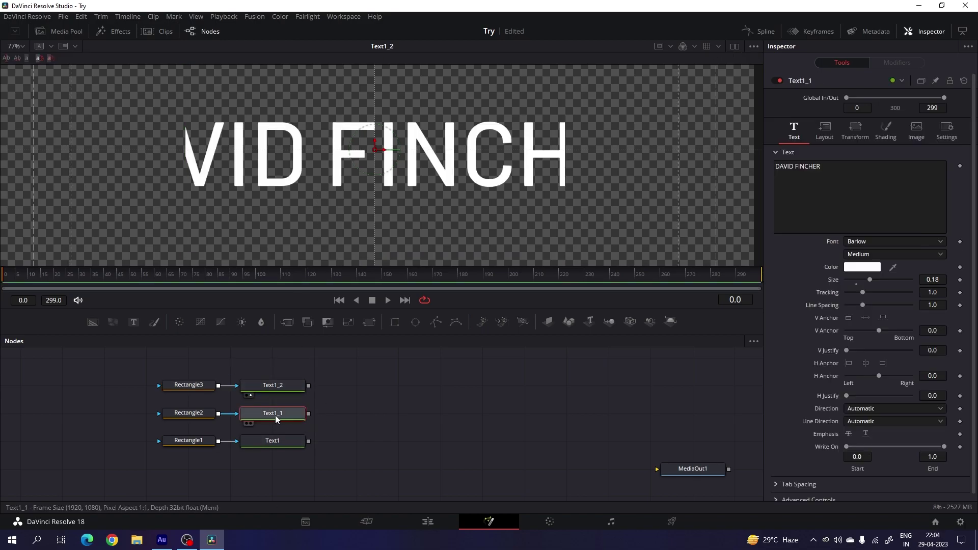
{"action": "key", "text": "F2"}
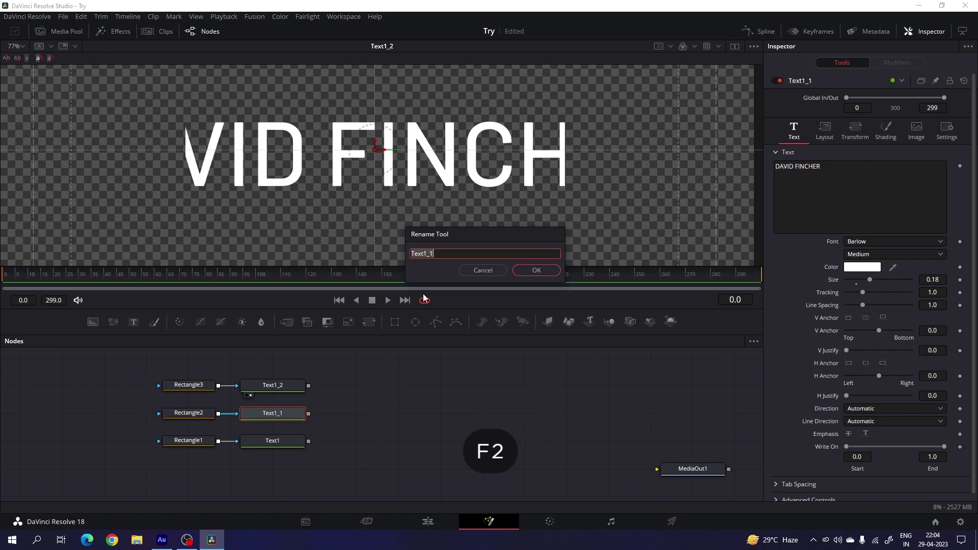
{"action": "left_click", "coordinate": [425, 254]}
{"action": "key", "text": "Delete"}
{"action": "key", "text": "Delete"}
{"action": "key", "text": "Delete"}
{"action": "type", "text": "2"}
{"action": "key", "text": "Return"}
Rename the Text1_2 node to Text3
{"action": "left_click", "coordinate": [280, 387]}
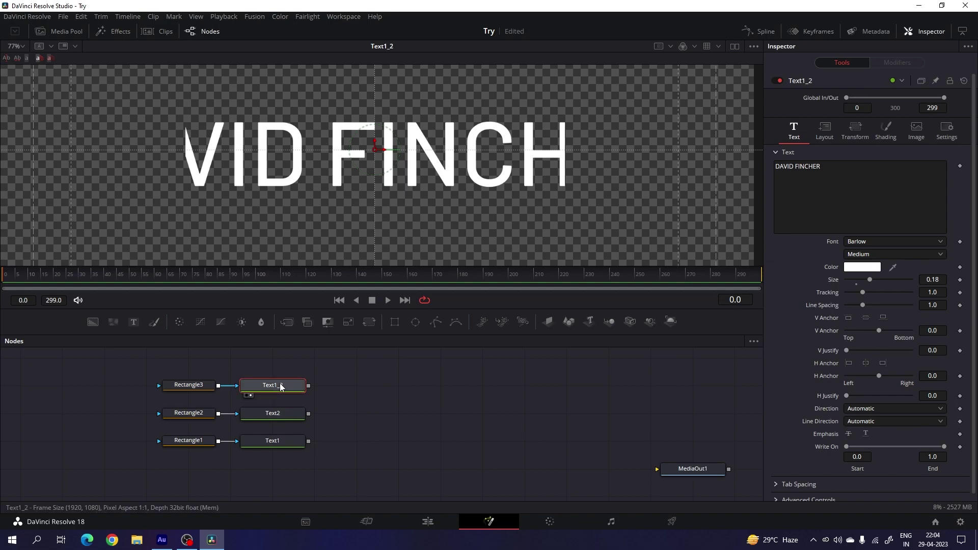
{"action": "key", "text": "F2"}
{"action": "left_click", "coordinate": [425, 254]}
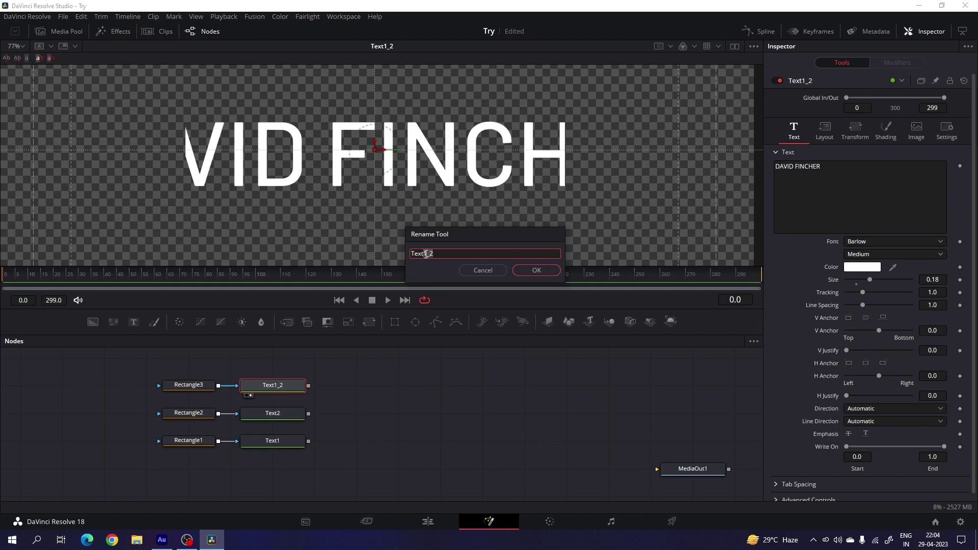
{"action": "key", "text": "BackSpace"}
{"action": "key", "text": "Delete"}
{"action": "key", "text": "Delete"}
{"action": "type", "text": "3"}
{"action": "key", "text": "Return"}
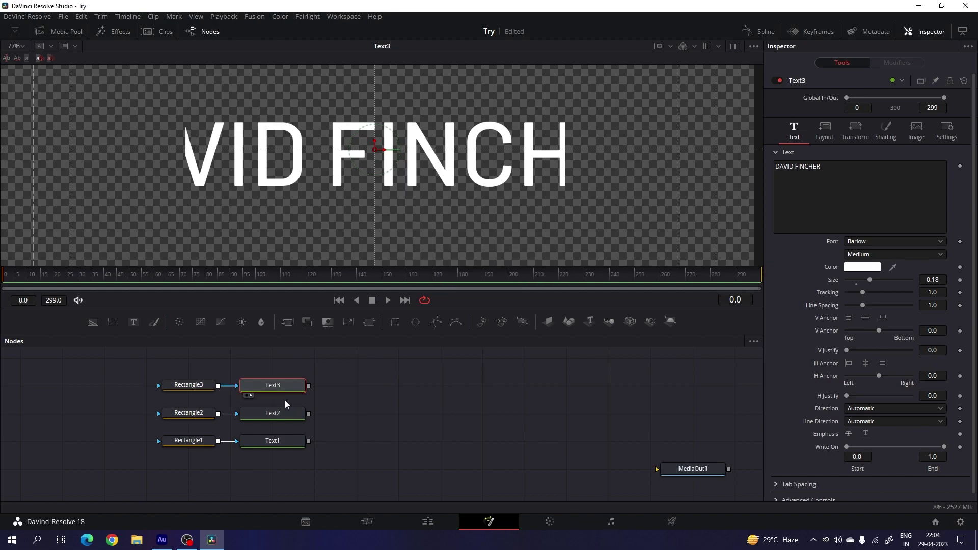
Shape Rectangle3 to about 0.065 wide and 0.19 high around the final letter R of Text3
{"action": "left_click", "coordinate": [190, 386]}
{"action": "left_click_drag", "start_coordinate": [387, 163], "coordinate": [683, 209]}
{"action": "left_click_drag", "start_coordinate": [658, 254], "coordinate": [668, 192]}
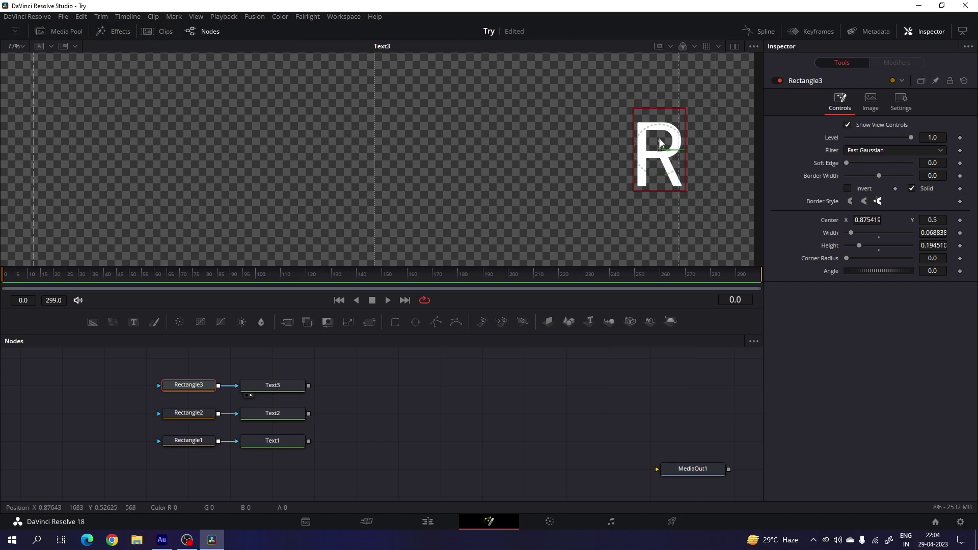
{"action": "left_click_drag", "start_coordinate": [659, 143], "coordinate": [685, 157]}
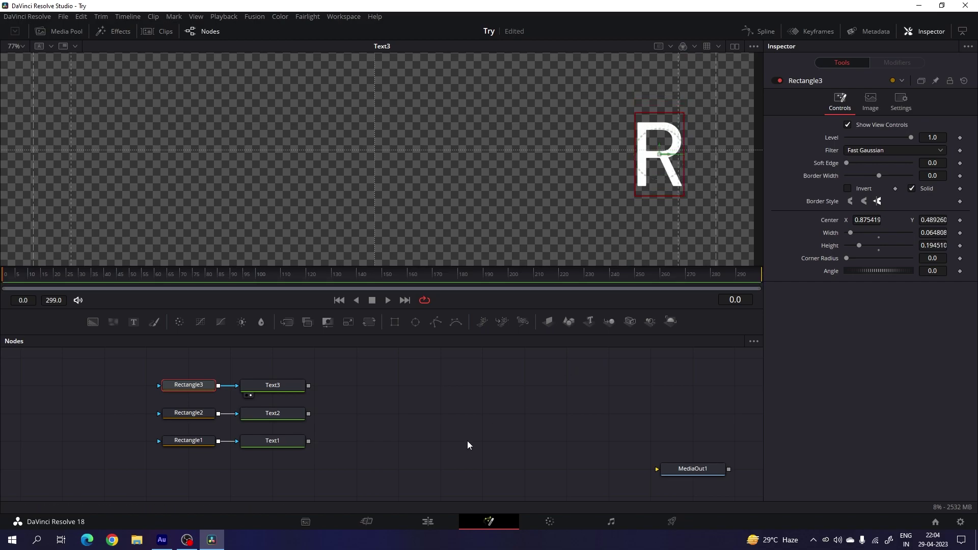
Add an unconnected Merge node between the text nodes and MediaOut1
{"action": "left_click", "coordinate": [382, 420]}
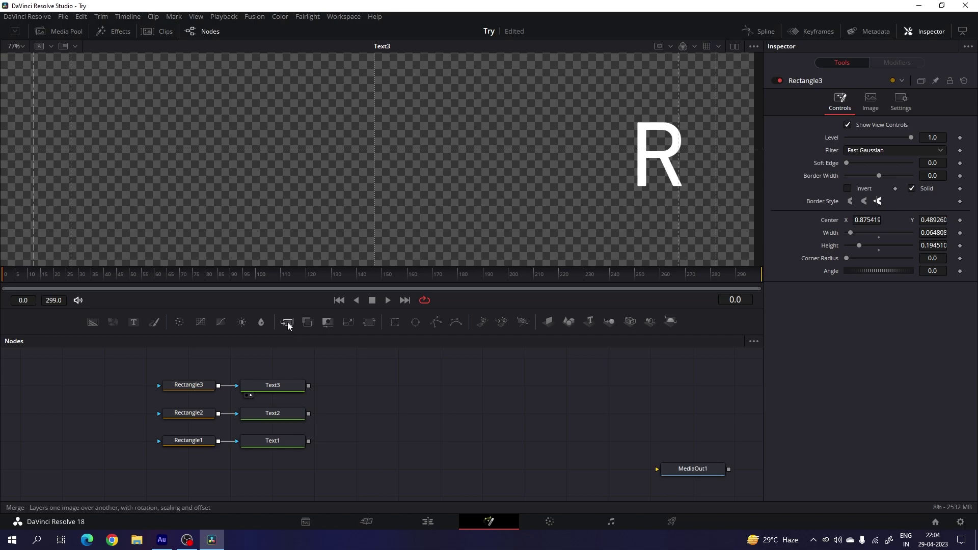
{"action": "left_click_drag", "start_coordinate": [288, 326], "coordinate": [387, 413]}
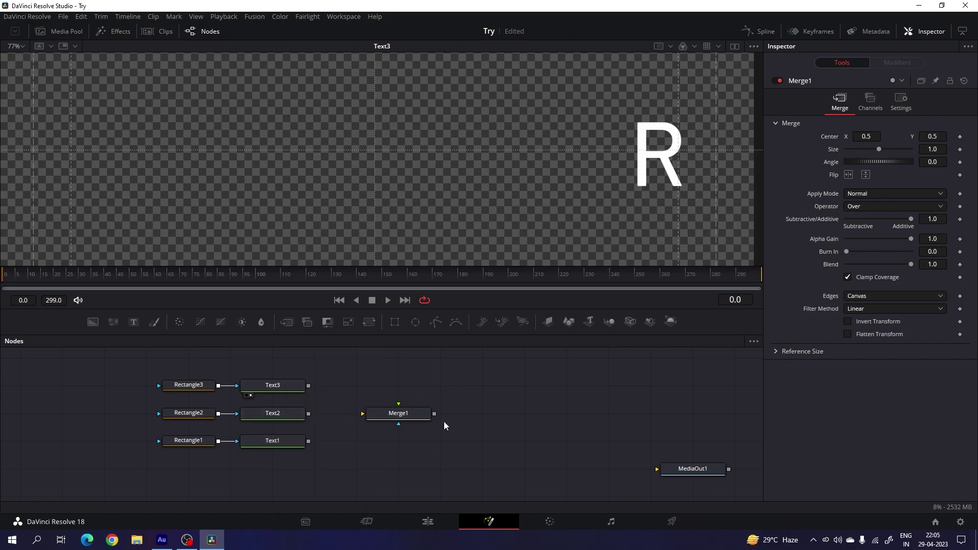
{"action": "left_click_drag", "start_coordinate": [396, 422], "coordinate": [507, 421]}
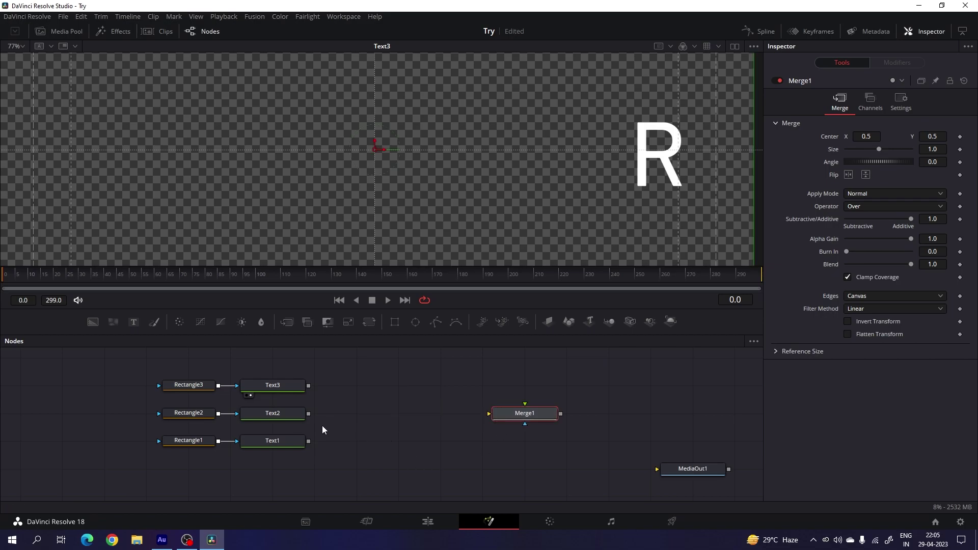
Merge Text2 over Text1 and Text3 over that result, showing the combined text in the viewer
{"action": "left_click_drag", "start_coordinate": [309, 412], "coordinate": [344, 392]}
{"action": "left_click_drag", "start_coordinate": [313, 445], "coordinate": [310, 441]}
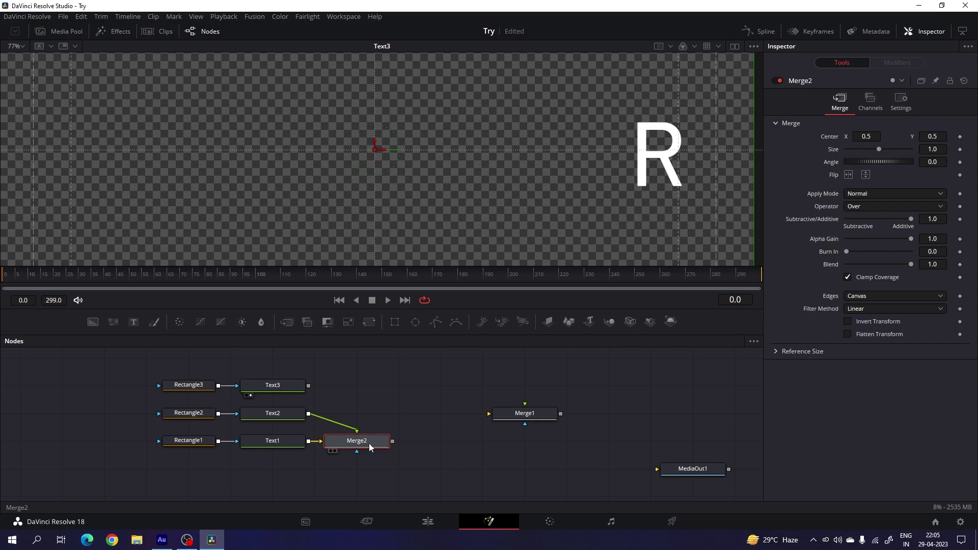
{"action": "left_click_drag", "start_coordinate": [371, 448], "coordinate": [383, 217]}
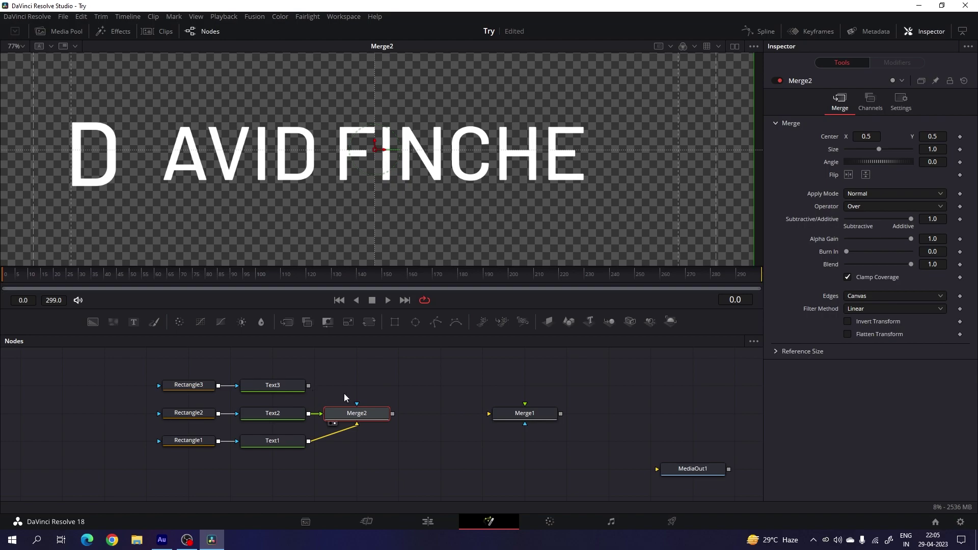
{"action": "left_click_drag", "start_coordinate": [309, 386], "coordinate": [393, 413]}
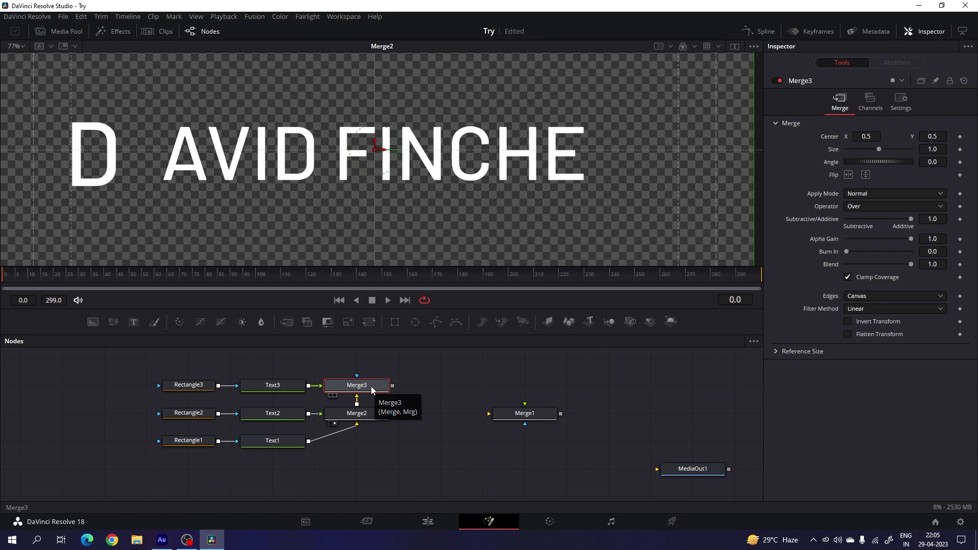
{"action": "key", "text": "1"}
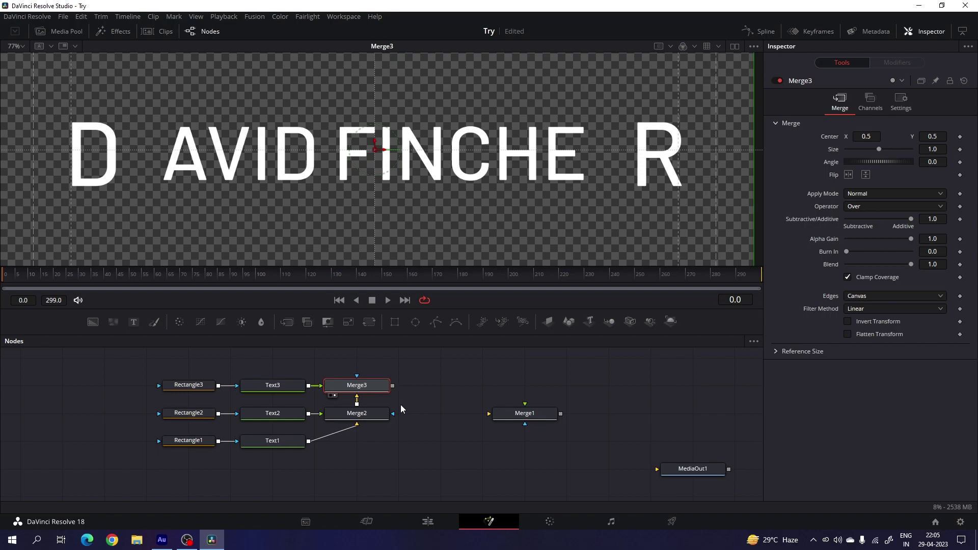
Delete the unconnected Merge1 node and move Merge2 and Merge3 together farther away from the text nodes
{"action": "left_click", "coordinate": [515, 415]}
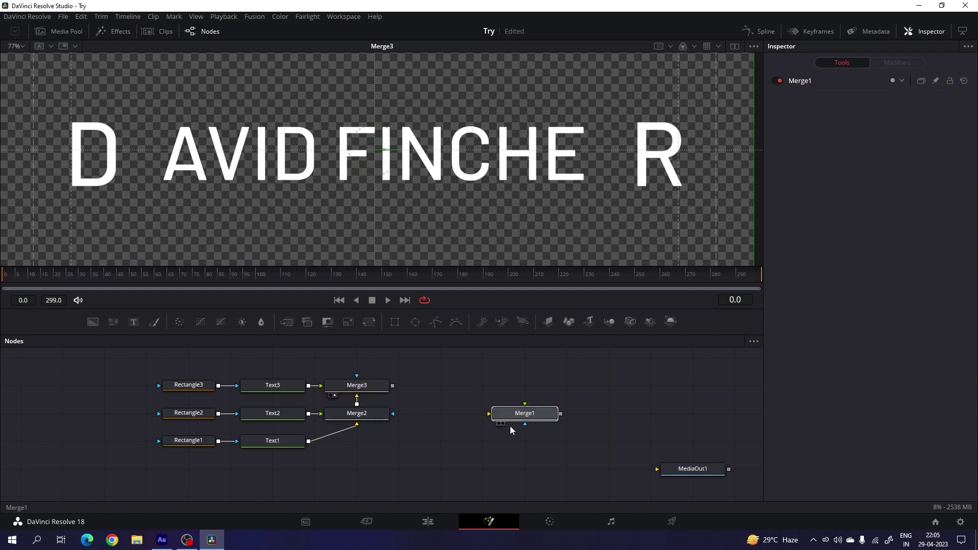
{"action": "key", "text": "Delete"}
{"action": "left_click_drag", "start_coordinate": [410, 373], "coordinate": [459, 396]}
{"action": "left_click", "coordinate": [414, 477]}
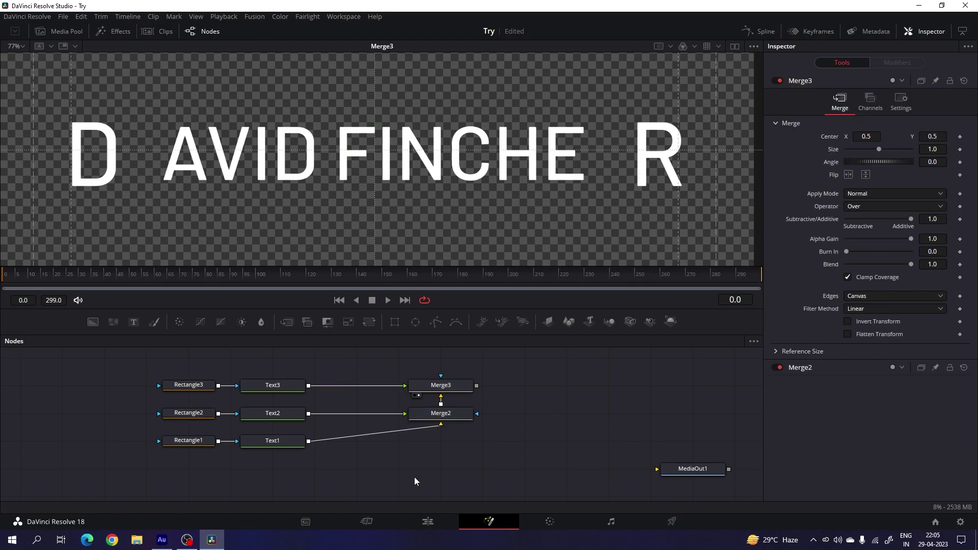
Add a router to the connection between Text1 and Merge2 and align it directly below Merge2, level with Text1
{"action": "left_click", "coordinate": [357, 435], "text": "alt"}
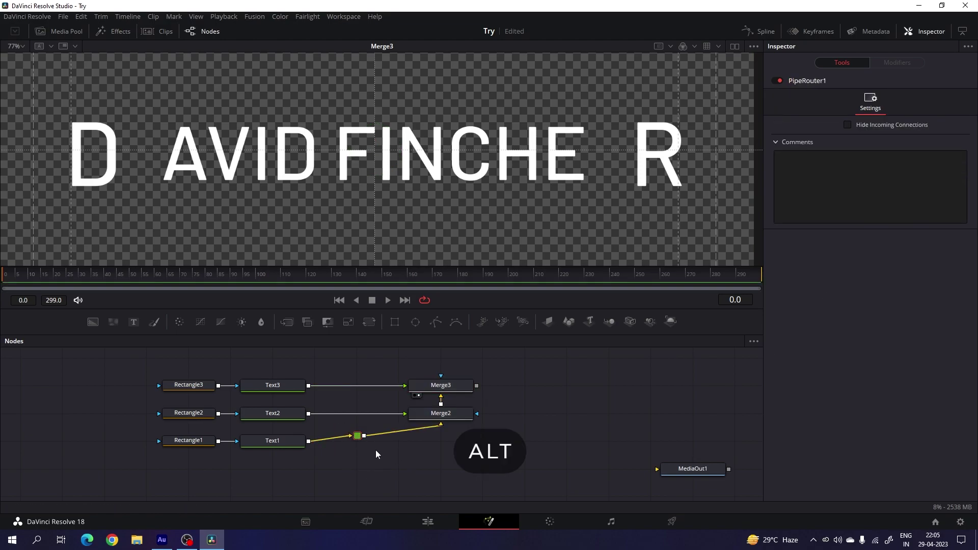
{"action": "left_click_drag", "start_coordinate": [356, 442], "coordinate": [364, 449]}
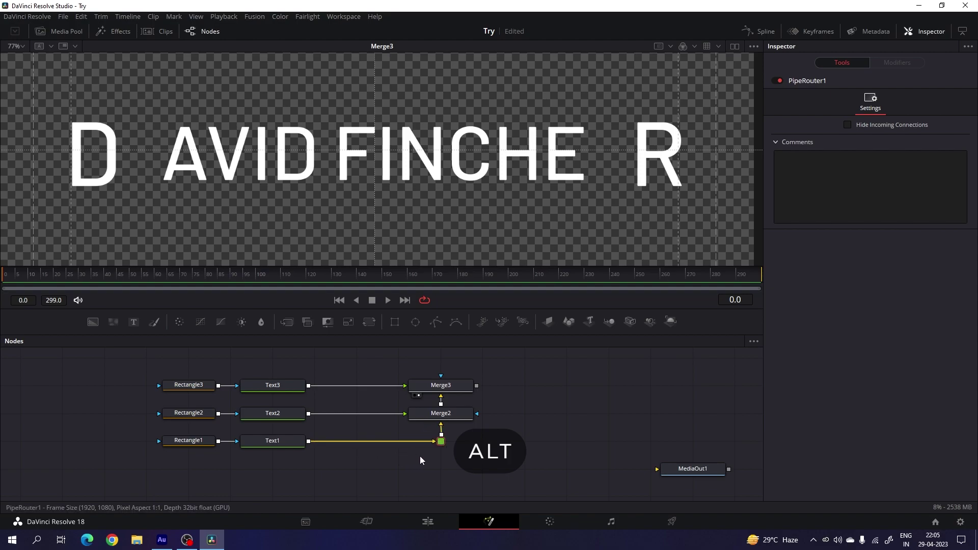
{"action": "left_click_drag", "start_coordinate": [441, 441], "coordinate": [399, 441]}
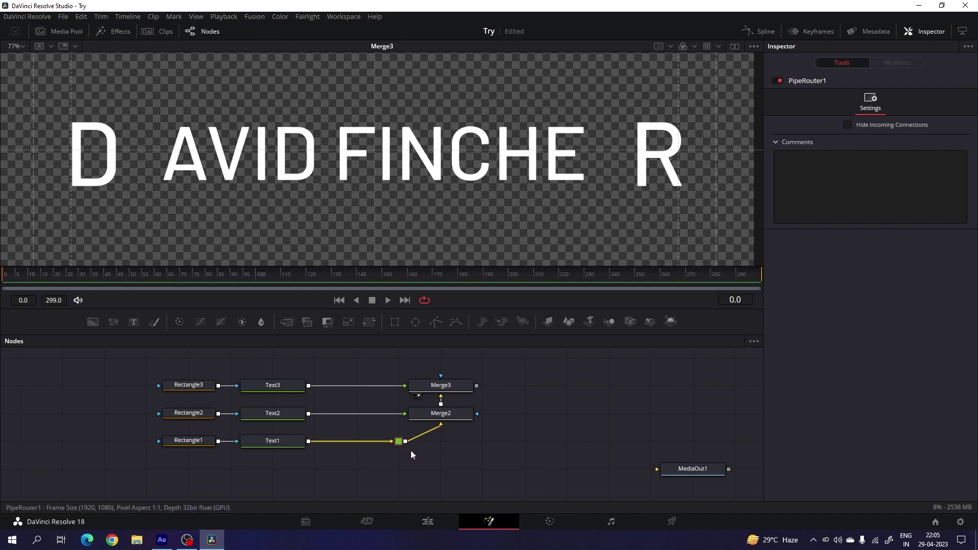
{"action": "key", "text": "ctrl+z"}
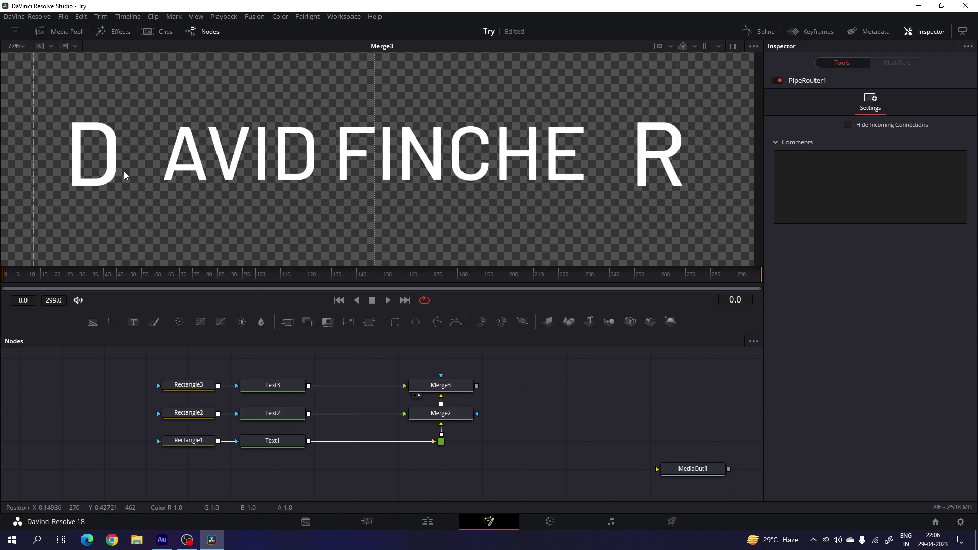
Insert a Transform node after Text2 and another after Text3, ahead of their merges
{"action": "left_click", "coordinate": [290, 417]}
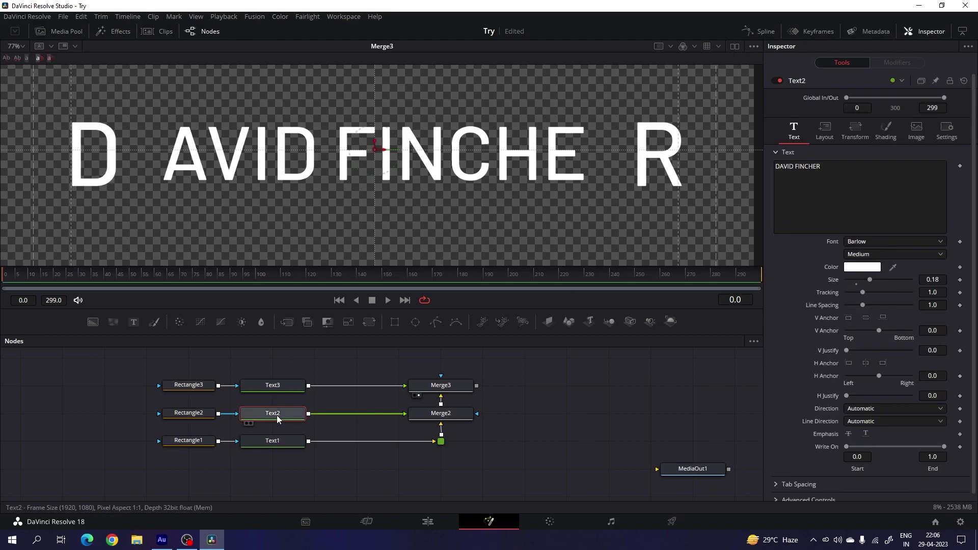
{"action": "left_click", "coordinate": [368, 321]}
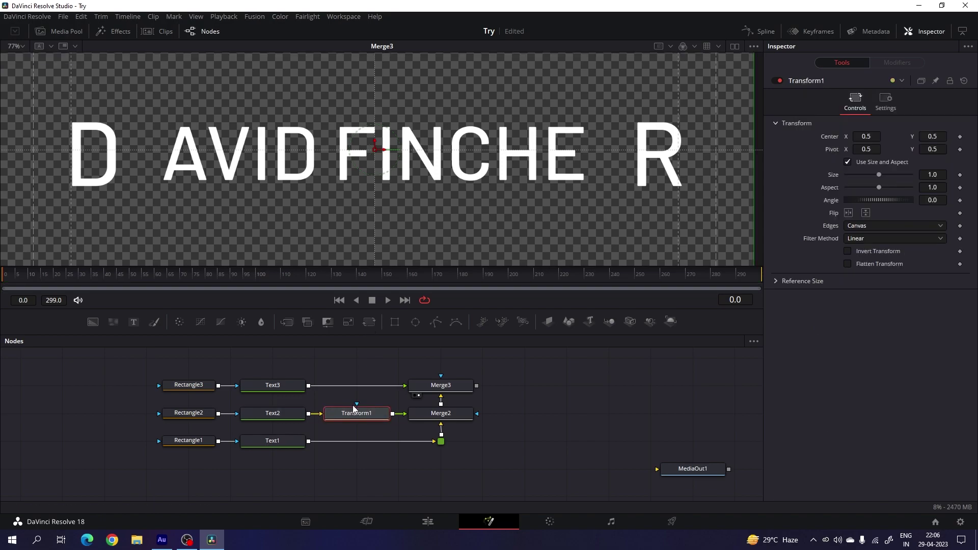
{"action": "left_click", "coordinate": [283, 389]}
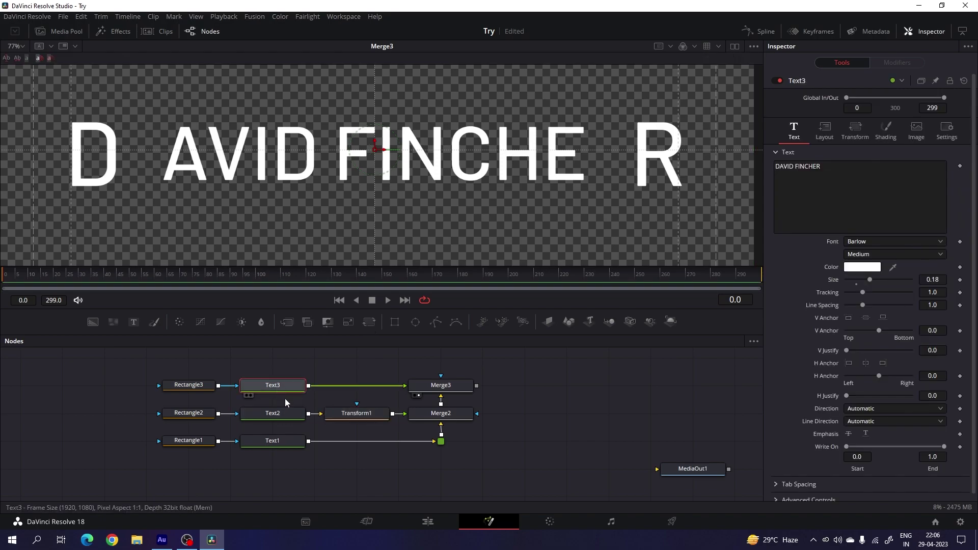
{"action": "left_click", "coordinate": [366, 324]}
Close the gaps around the name by moving Transform1's Center X to about 0.553 and Transform2's to about 0.442
{"action": "left_click", "coordinate": [365, 415]}
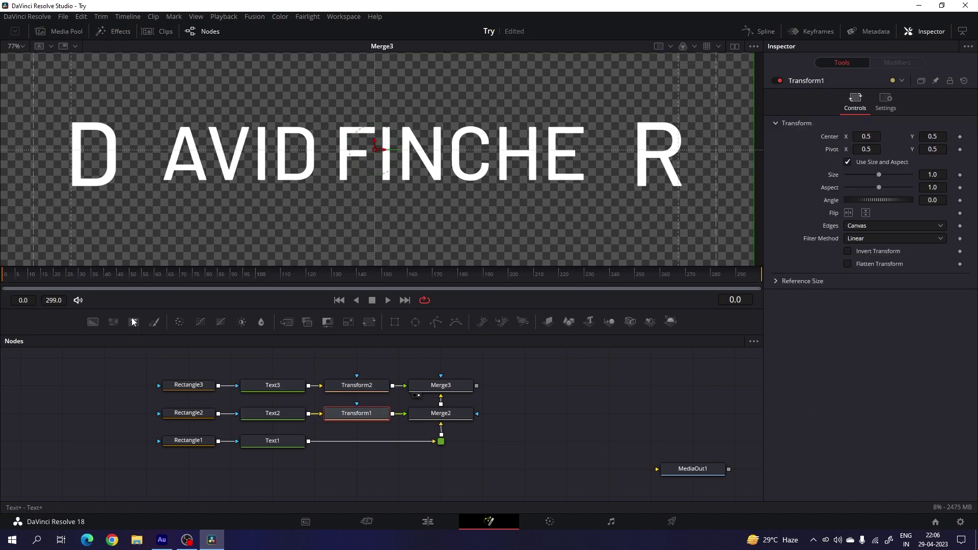
{"action": "left_click_drag", "start_coordinate": [386, 153], "coordinate": [425, 159]}
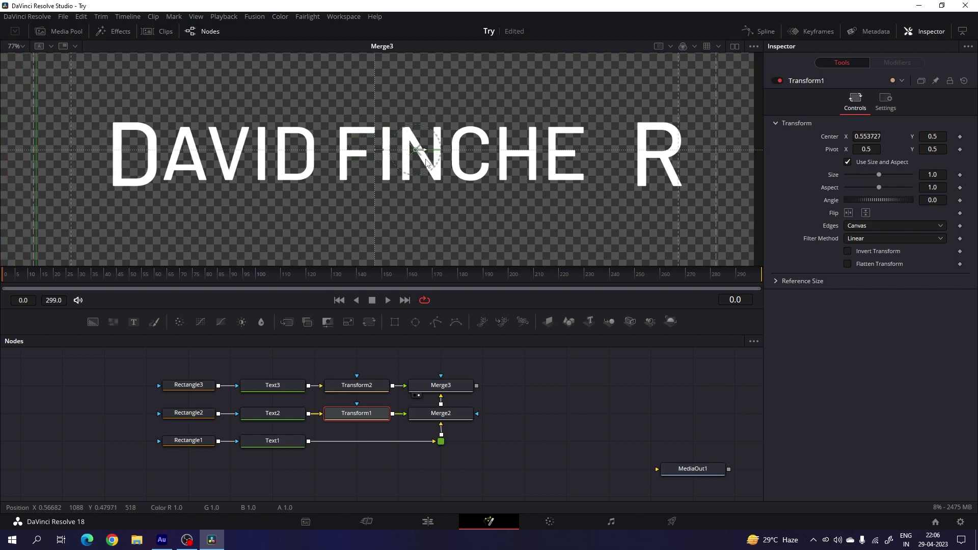
{"action": "left_click", "coordinate": [363, 385]}
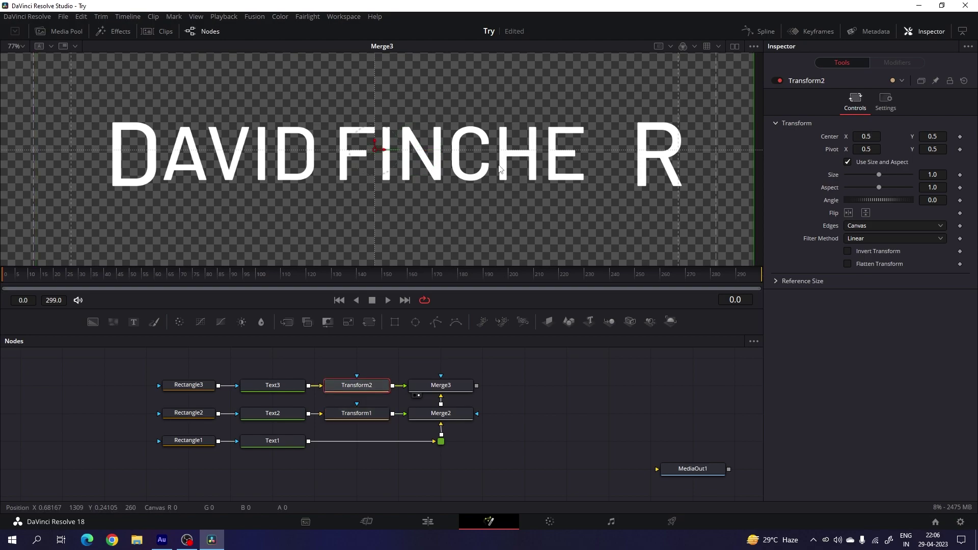
{"action": "left_click_drag", "start_coordinate": [381, 152], "coordinate": [341, 153]}
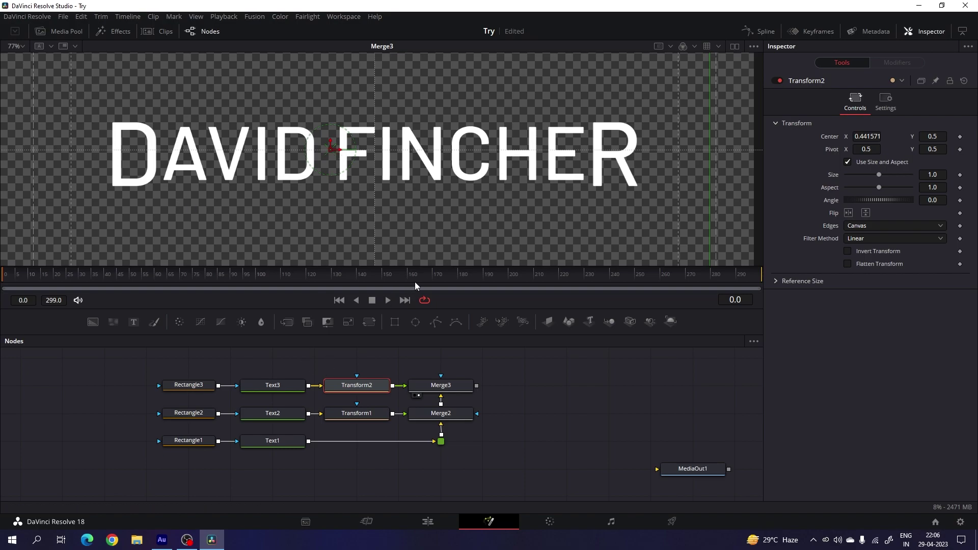
Keyframe the Center of Transform1 and Transform2 at frame 180
{"action": "left_click_drag", "start_coordinate": [414, 282], "coordinate": [453, 282]}
{"action": "left_click", "coordinate": [359, 414]}
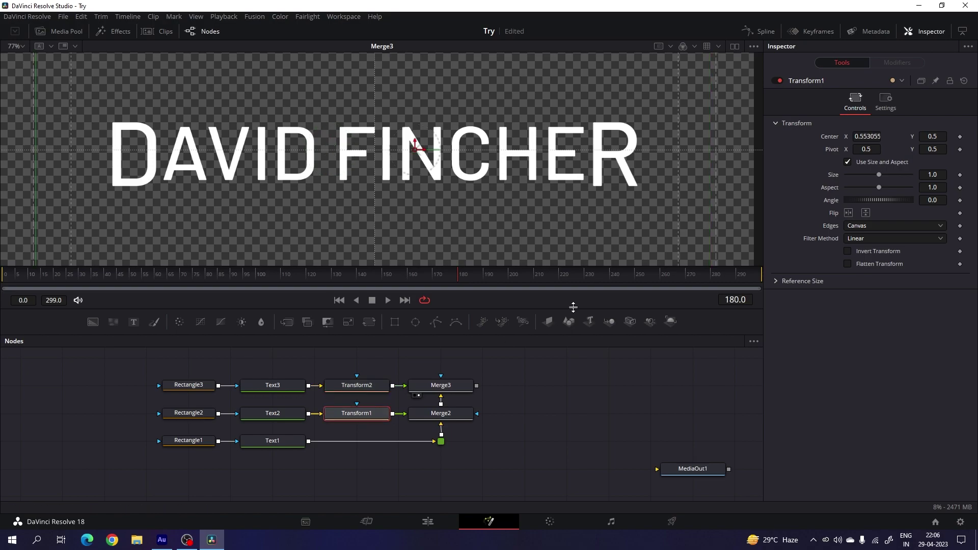
{"action": "right_click", "coordinate": [828, 136]}
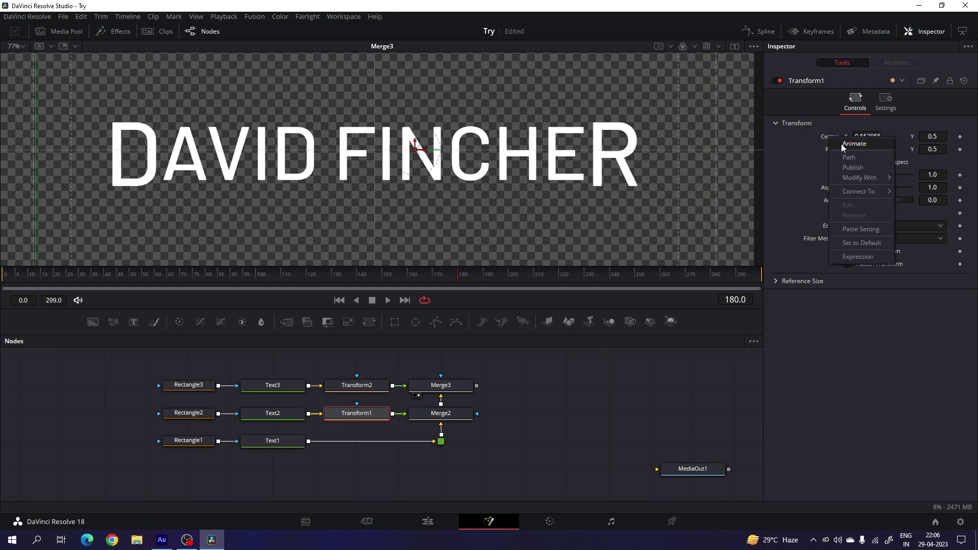
{"action": "left_click", "coordinate": [842, 144]}
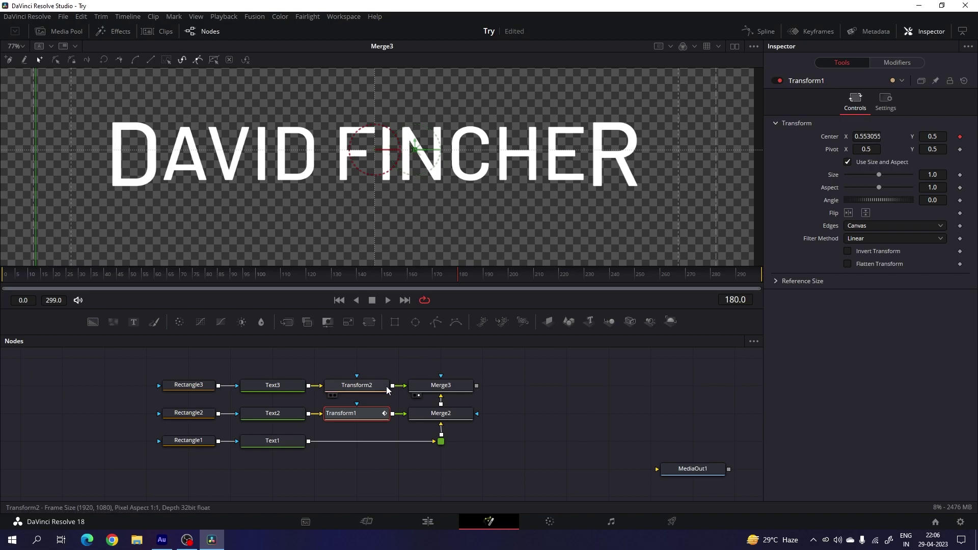
{"action": "left_click", "coordinate": [341, 387]}
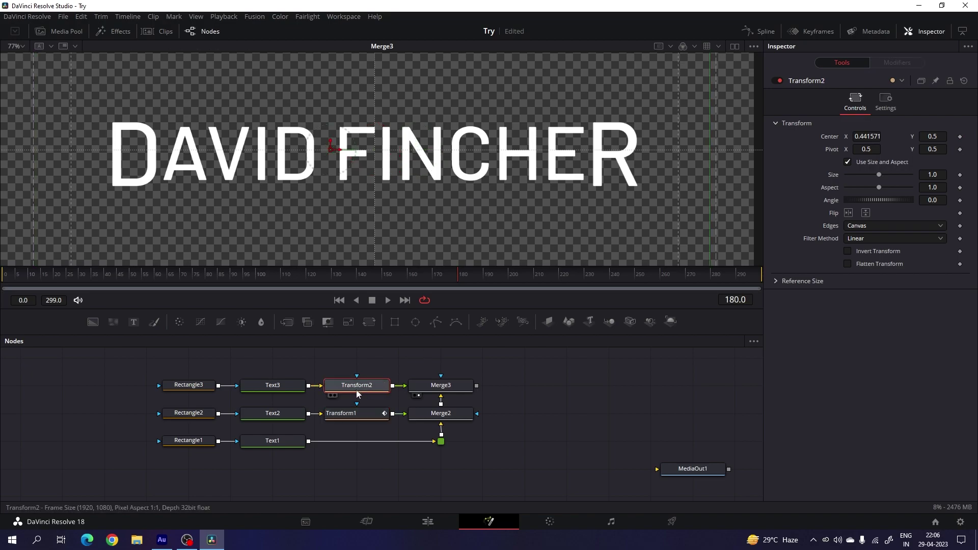
{"action": "right_click", "coordinate": [832, 136]}
{"action": "left_click", "coordinate": [839, 143]}
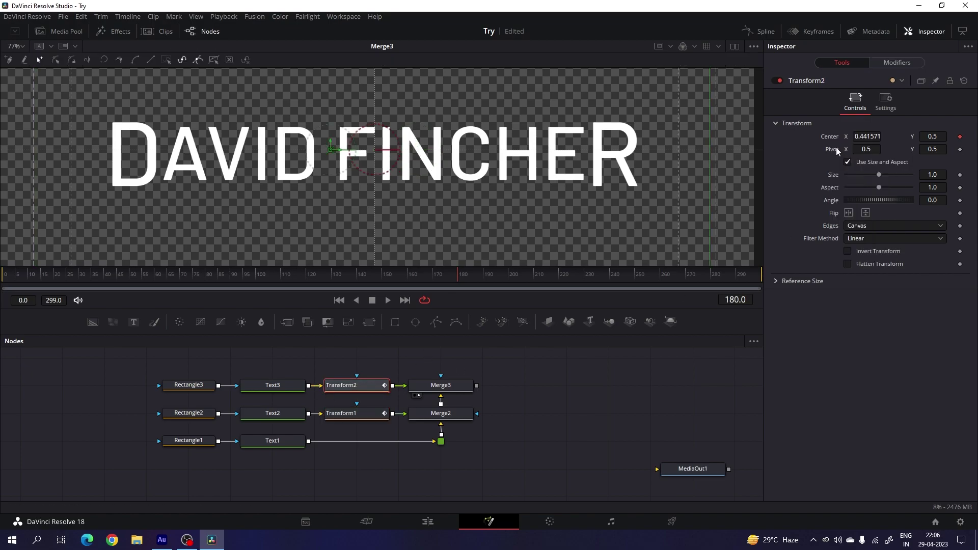
Animate Rectangle1's Width with a keyframe for its existing size at frame 180 and 0.0 at frame 90
{"action": "left_click", "coordinate": [187, 441]}
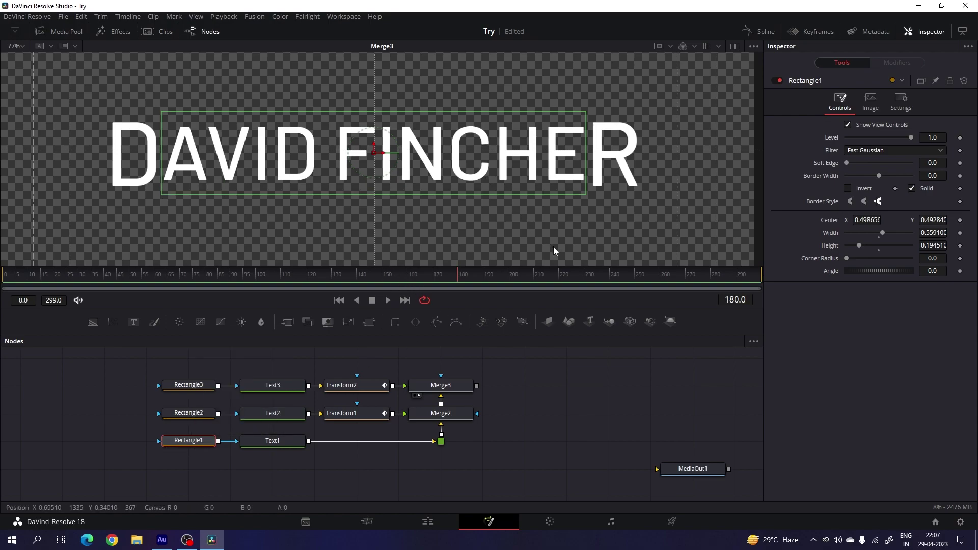
{"action": "right_click", "coordinate": [832, 236]}
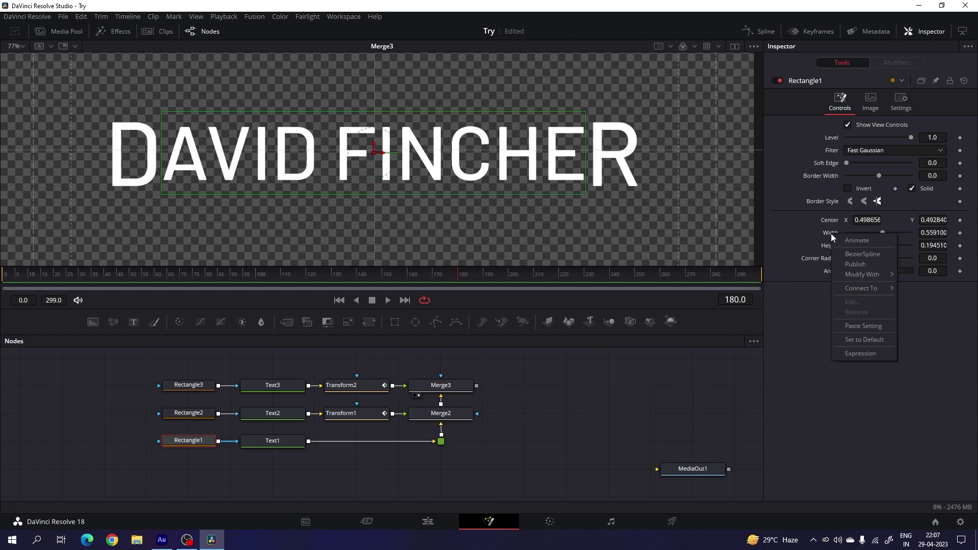
{"action": "left_click", "coordinate": [861, 241]}
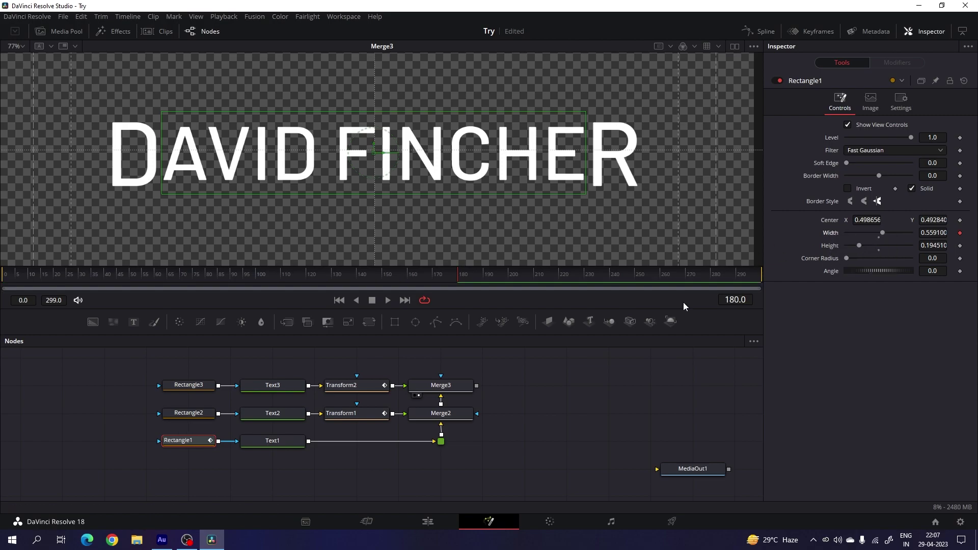
{"action": "left_click_drag", "start_coordinate": [438, 276], "coordinate": [203, 285]}
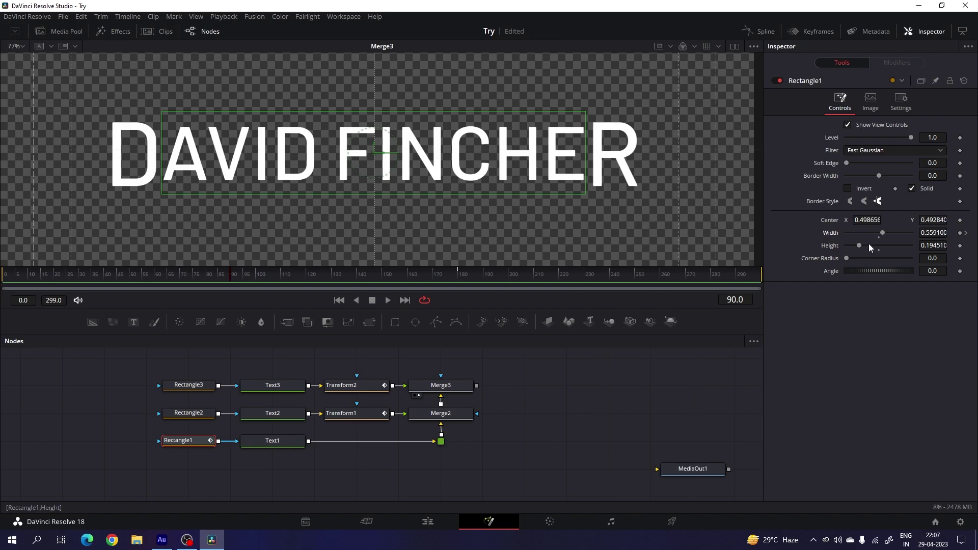
{"action": "left_click_drag", "start_coordinate": [881, 233], "coordinate": [839, 236]}
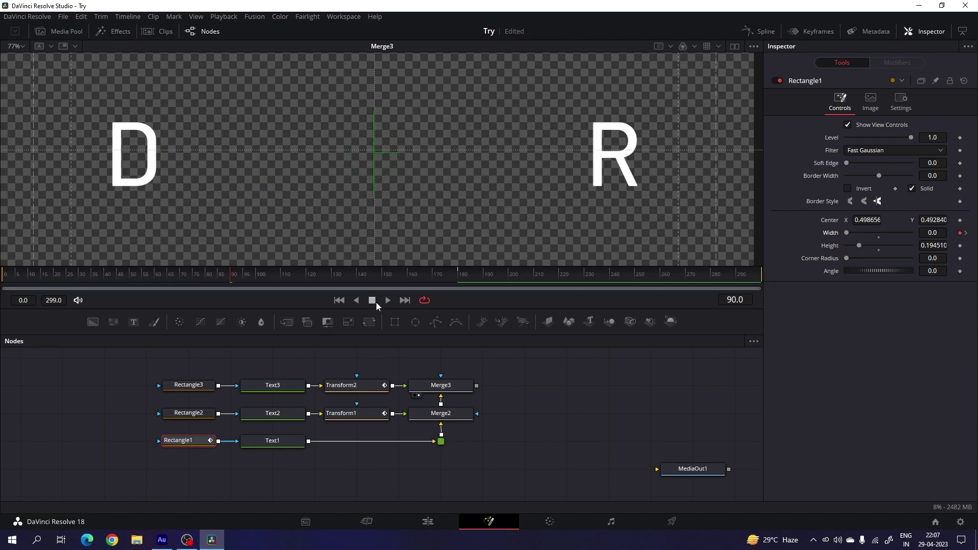
At frame 90, bring D and R together around the frame's centre with Transform1 and Transform2, then preview the animation up to frame 191
{"action": "left_click", "coordinate": [355, 416]}
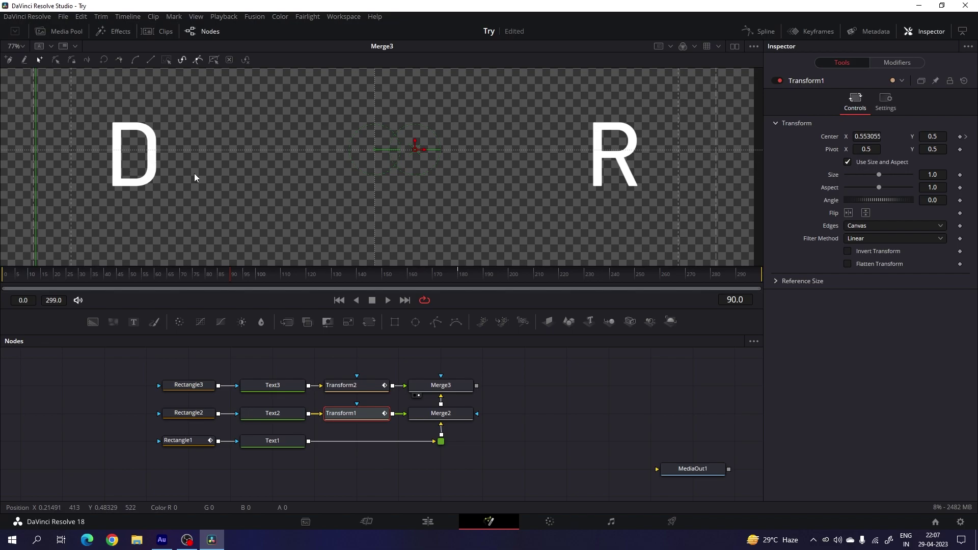
{"action": "left_click", "coordinate": [356, 152]}
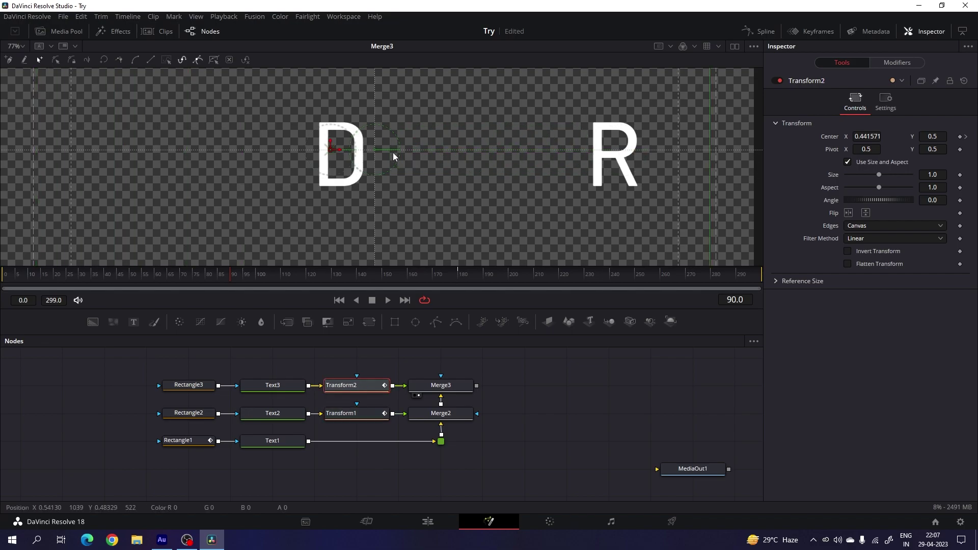
{"action": "left_click_drag", "start_coordinate": [335, 152], "coordinate": [135, 151]}
{"action": "left_click", "coordinate": [528, 392]}
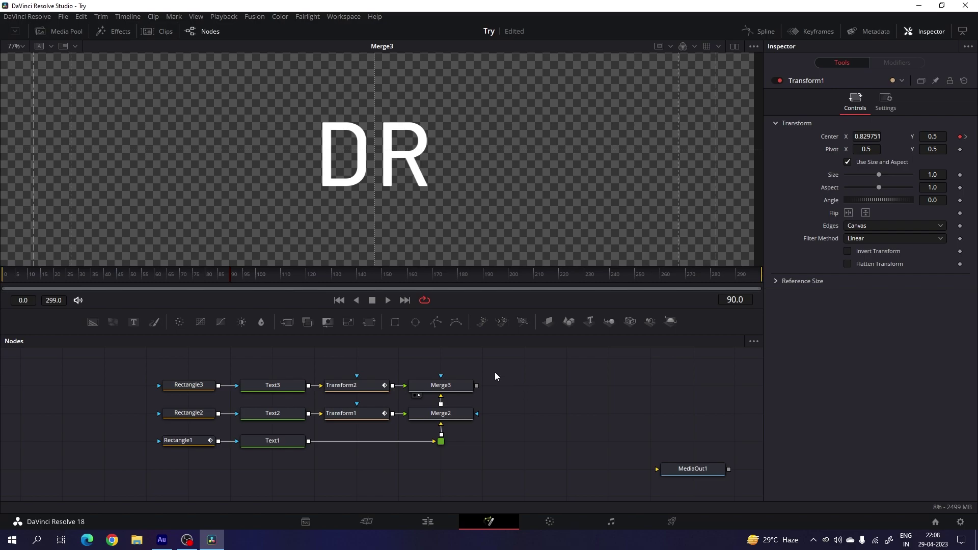
{"action": "left_click_drag", "start_coordinate": [250, 275], "coordinate": [486, 277]}
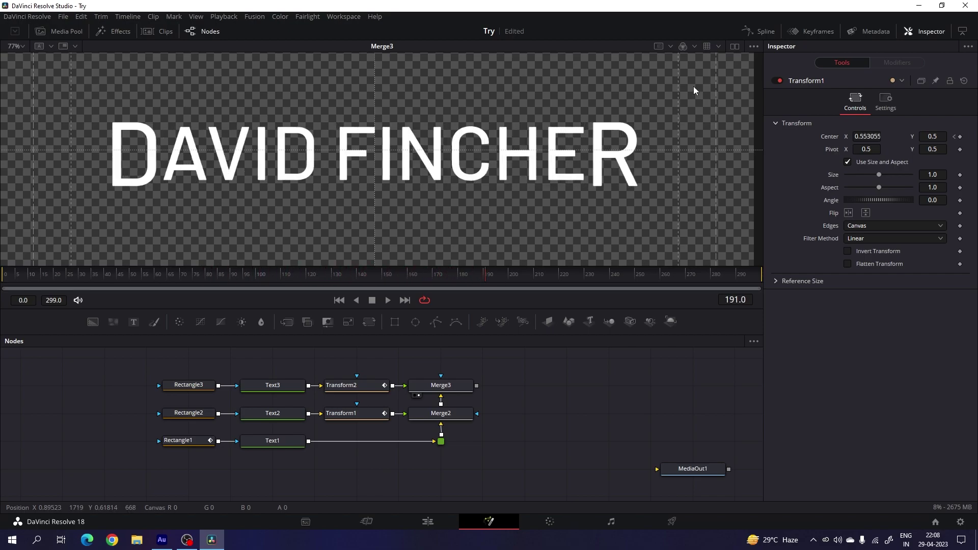
Smooth Rectangle1's Width curve in the Spline editor and stretch the end keyframe's handle back to about frame 90
{"action": "left_click", "coordinate": [758, 31]}
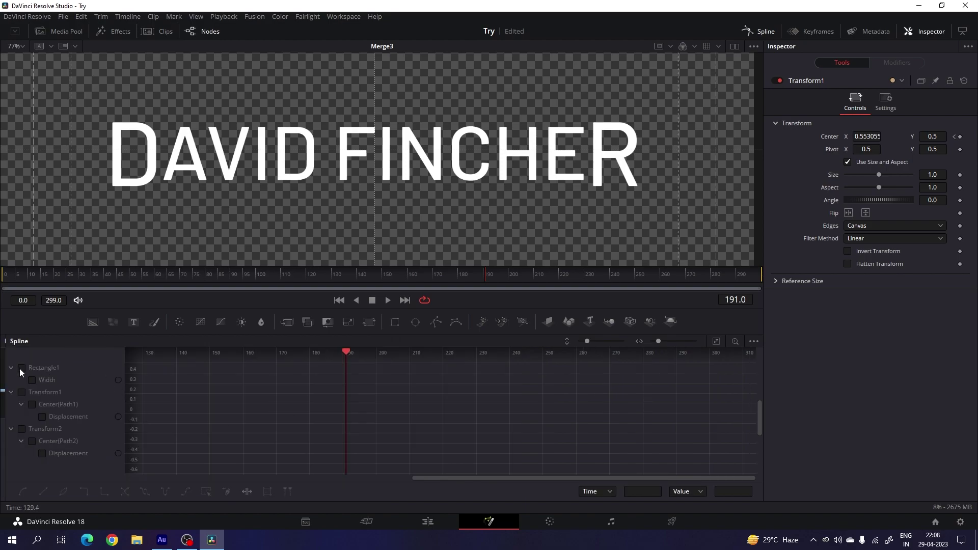
{"action": "left_click", "coordinate": [21, 368]}
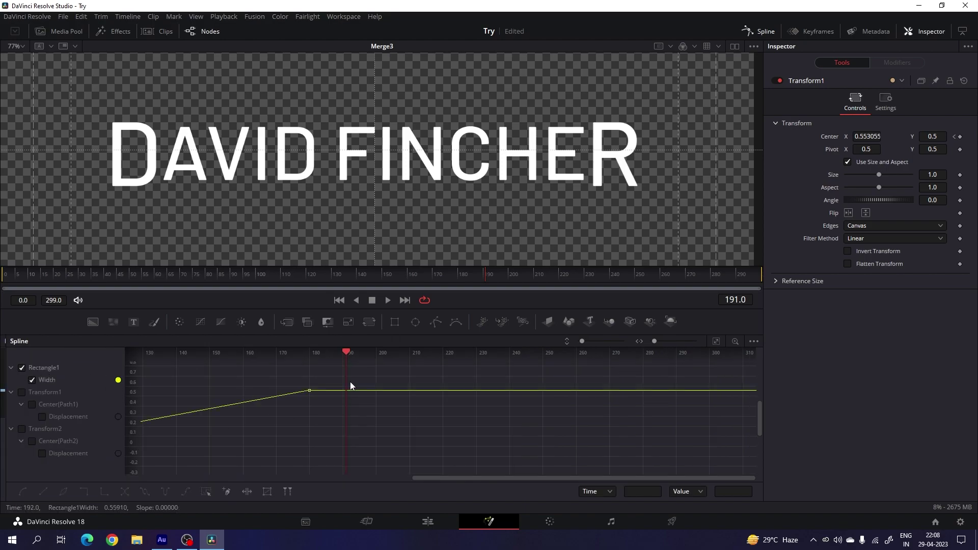
{"action": "left_click", "coordinate": [717, 345]}
{"action": "left_click_drag", "start_coordinate": [715, 364], "coordinate": [185, 473]}
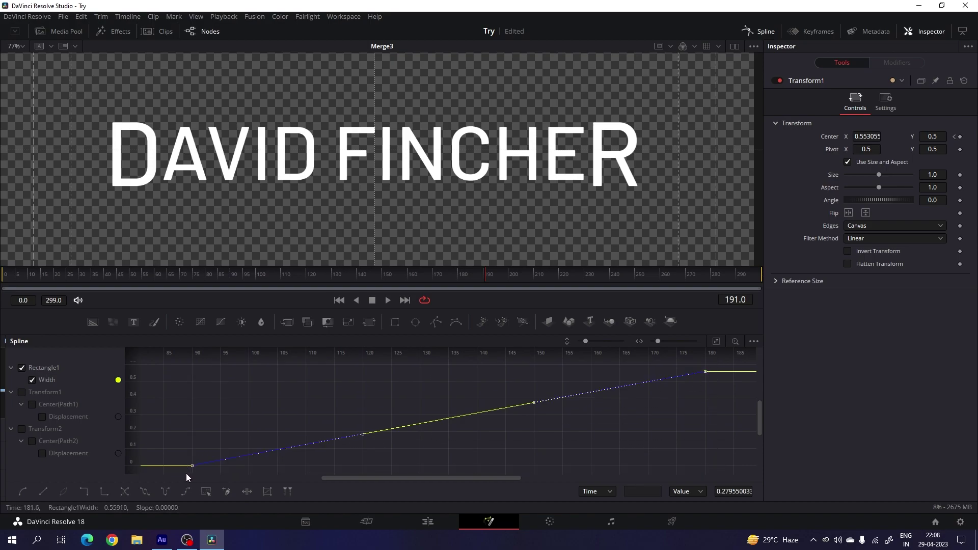
{"action": "key", "text": "s"}
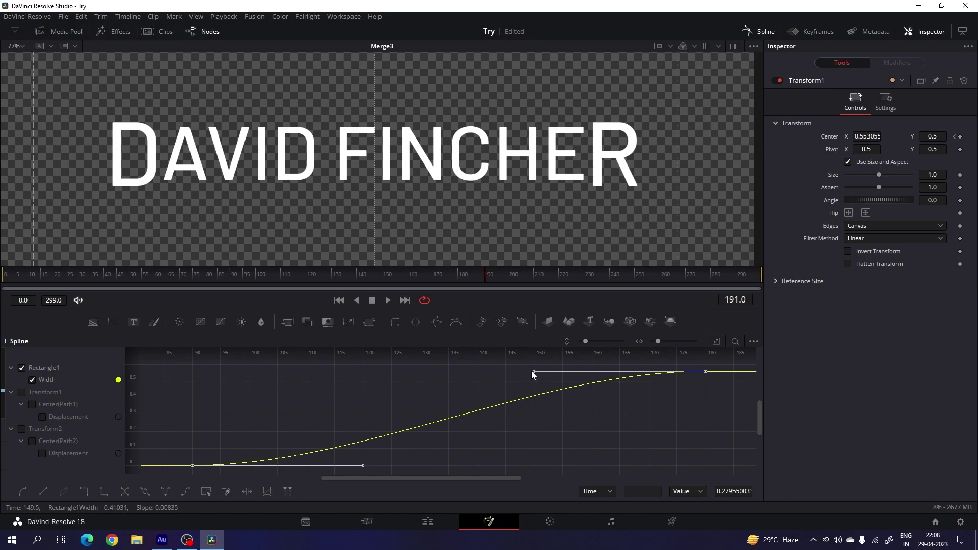
{"action": "left_click_drag", "start_coordinate": [533, 372], "coordinate": [189, 376]}
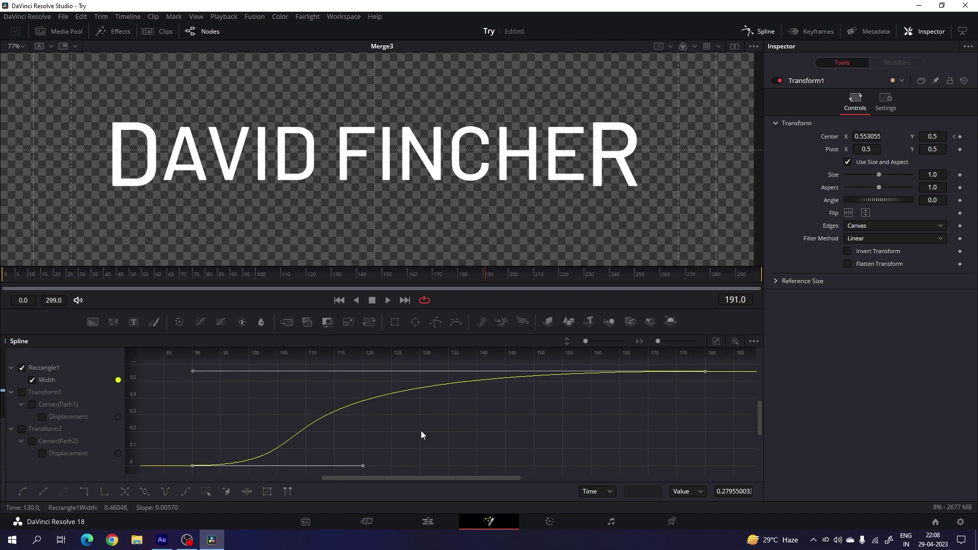
Show only Transform1's Displacement curve, smooth both keyframes and stretch the end keyframe's handle back to about frame 90
{"action": "left_click", "coordinate": [22, 367]}
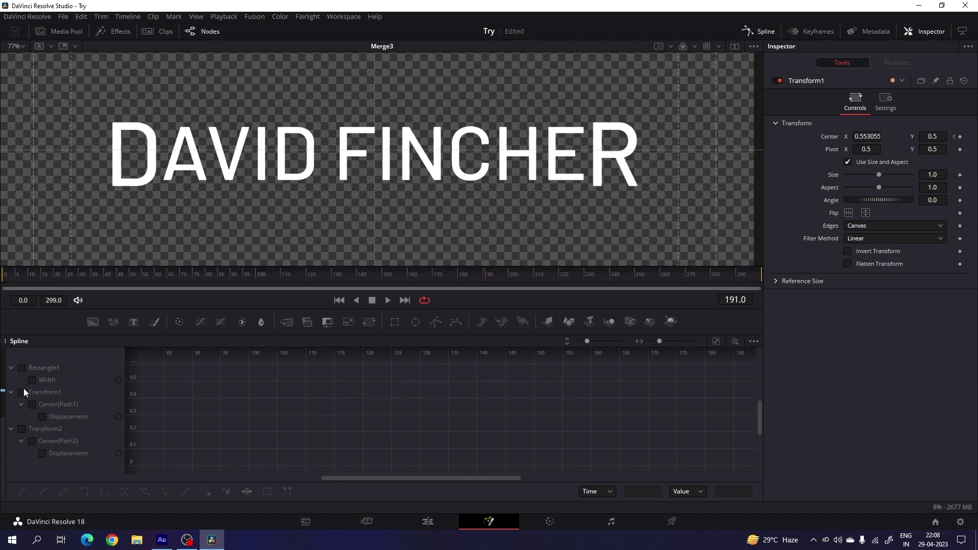
{"action": "left_click", "coordinate": [22, 392]}
{"action": "left_click", "coordinate": [716, 341]}
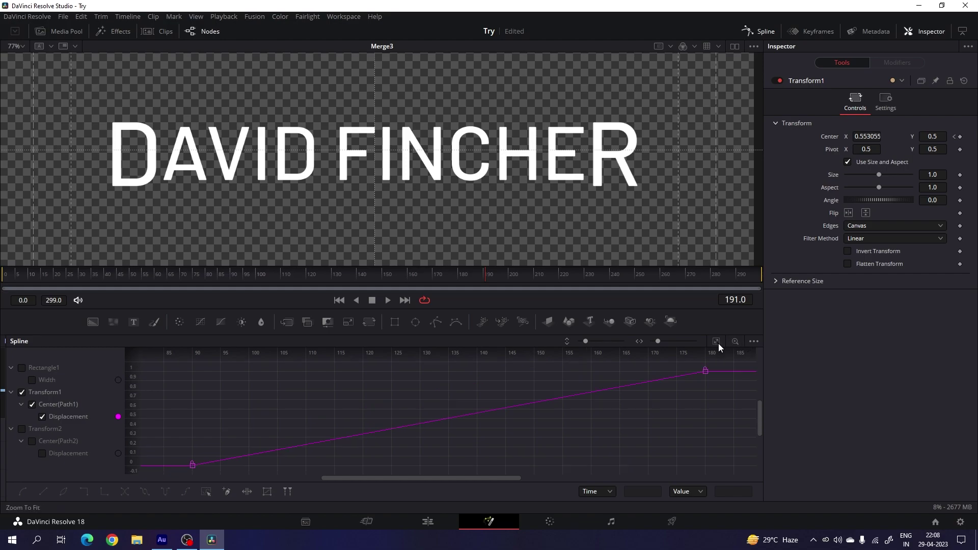
{"action": "left_click_drag", "start_coordinate": [718, 362], "coordinate": [180, 470]}
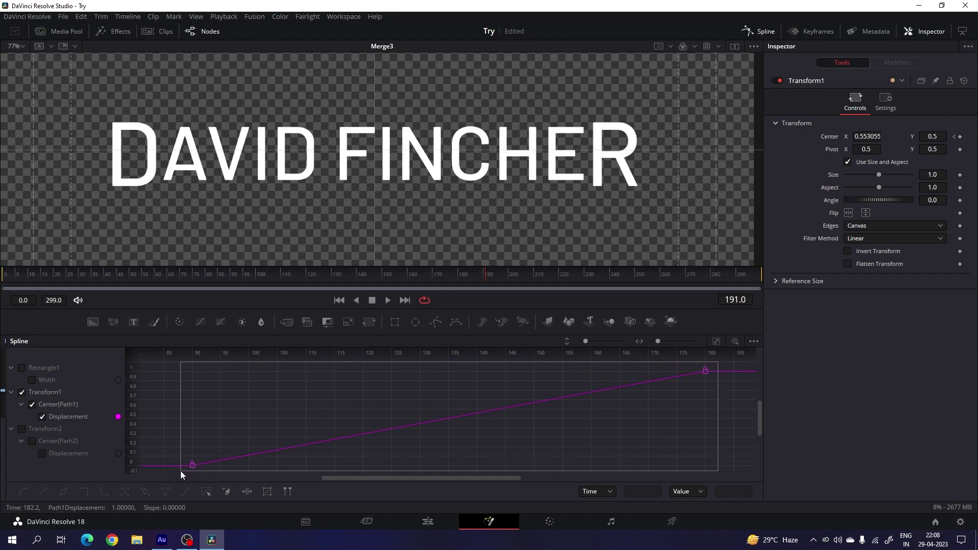
{"action": "key", "text": "shift+s"}
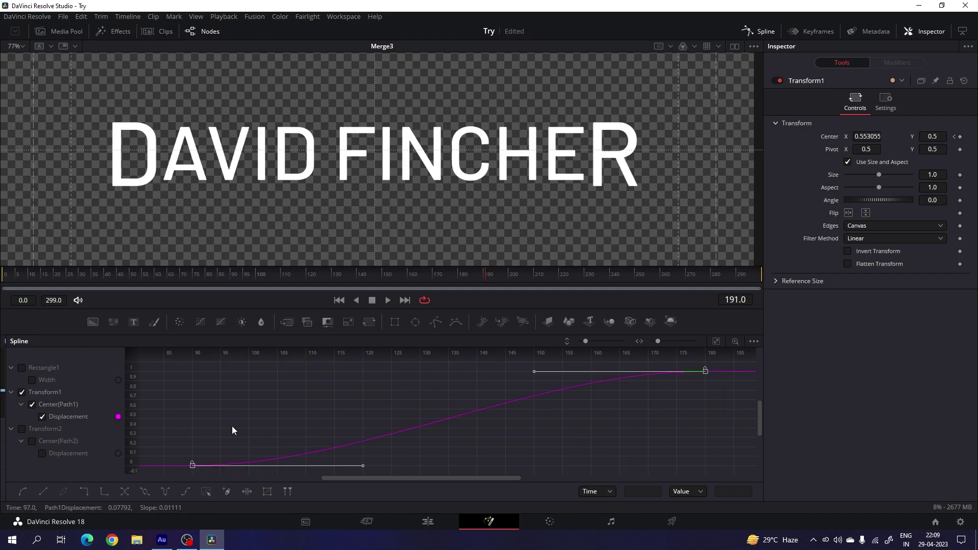
{"action": "left_click_drag", "start_coordinate": [531, 376], "coordinate": [193, 376]}
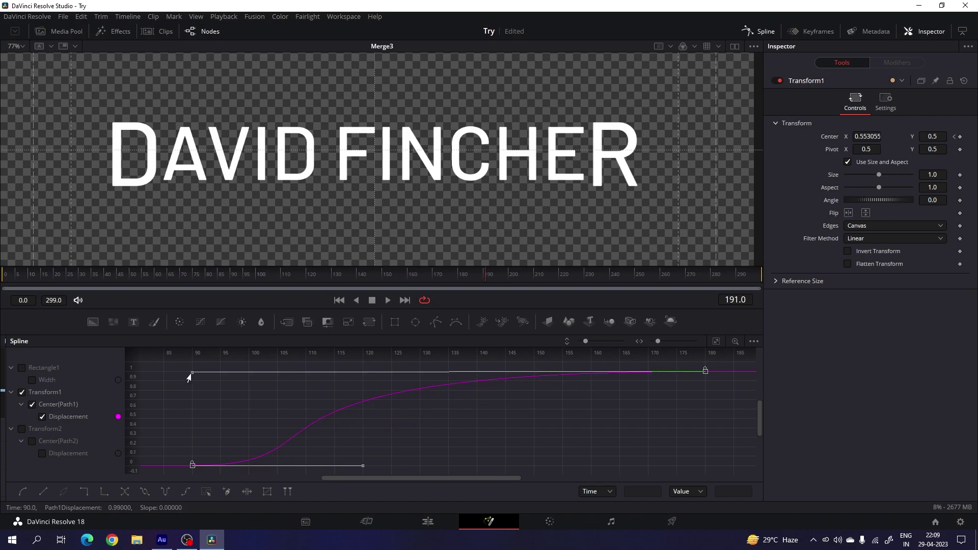
Show only Transform2's Displacement curve, smooth both keyframes and stretch the end keyframe's handle back to about frame 90
{"action": "left_click", "coordinate": [22, 392]}
{"action": "left_click", "coordinate": [22, 429]}
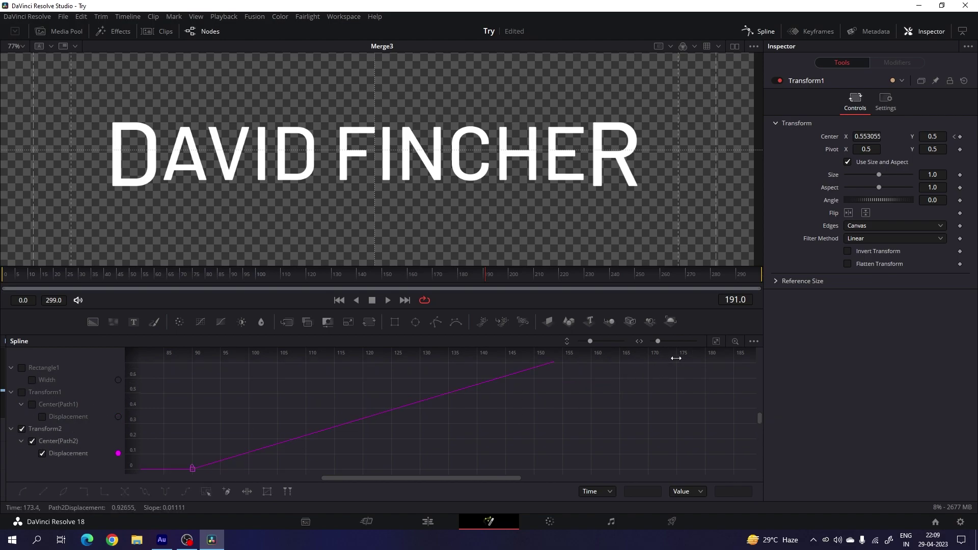
{"action": "key", "text": "ctrl+v"}
{"action": "left_click_drag", "start_coordinate": [533, 373], "coordinate": [192, 373]}
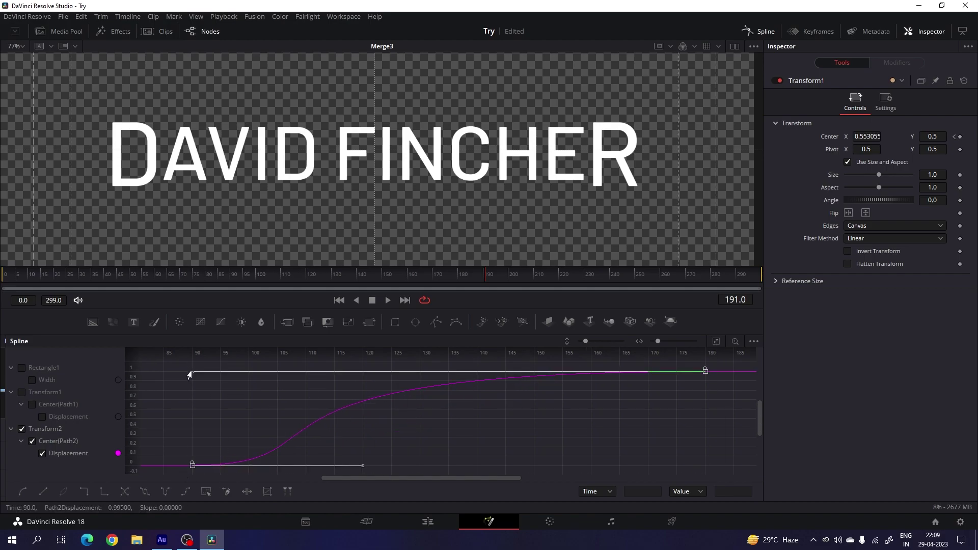
Close the Spline editor and play the eased title animation from about frame 60
{"action": "left_click", "coordinate": [761, 33]}
{"action": "left_click", "coordinate": [161, 276]}
{"action": "key", "text": "space"}
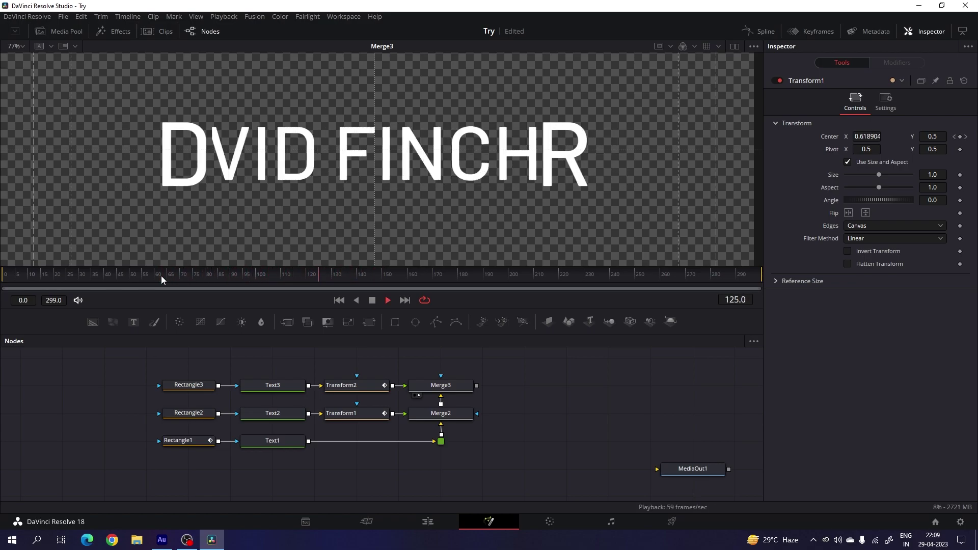
{"action": "key", "text": "space"}
Add a Background node in the free space above the text branches and rename it Line
{"action": "scroll", "coordinate": [468, 369], "scroll_direction": "up", "scroll_amount": 2}
{"action": "scroll", "coordinate": [448, 372], "scroll_direction": "right", "scroll_amount": 2}
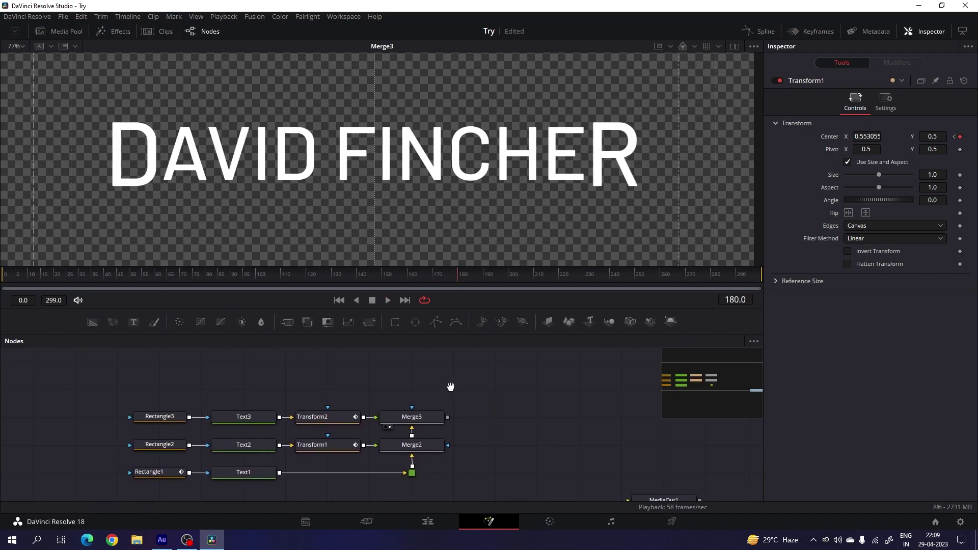
{"action": "scroll", "coordinate": [431, 363], "scroll_direction": "up", "scroll_amount": 1}
{"action": "scroll", "coordinate": [431, 363], "scroll_direction": "right", "scroll_amount": 1}
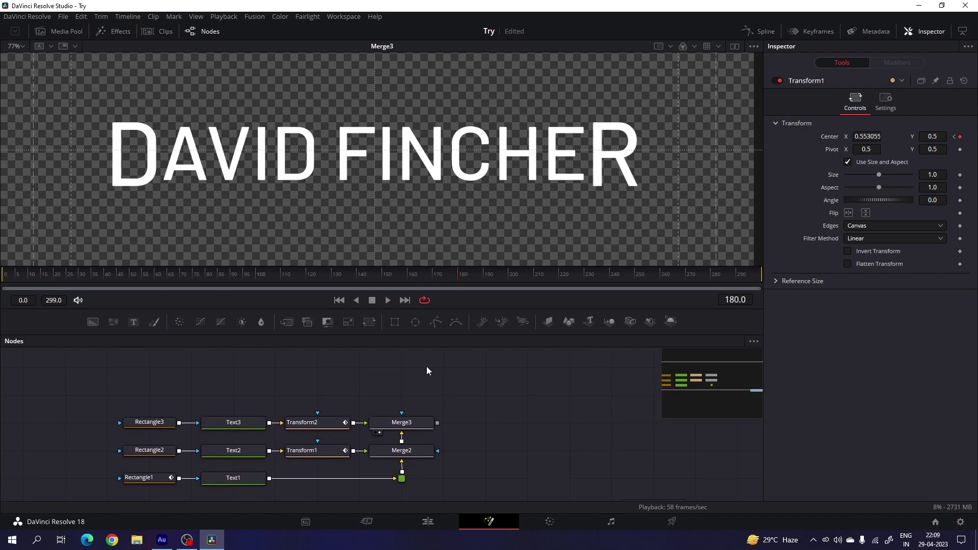
{"action": "left_click_drag", "start_coordinate": [99, 332], "coordinate": [423, 376]}
{"action": "left_click_drag", "start_coordinate": [366, 374], "coordinate": [326, 368]}
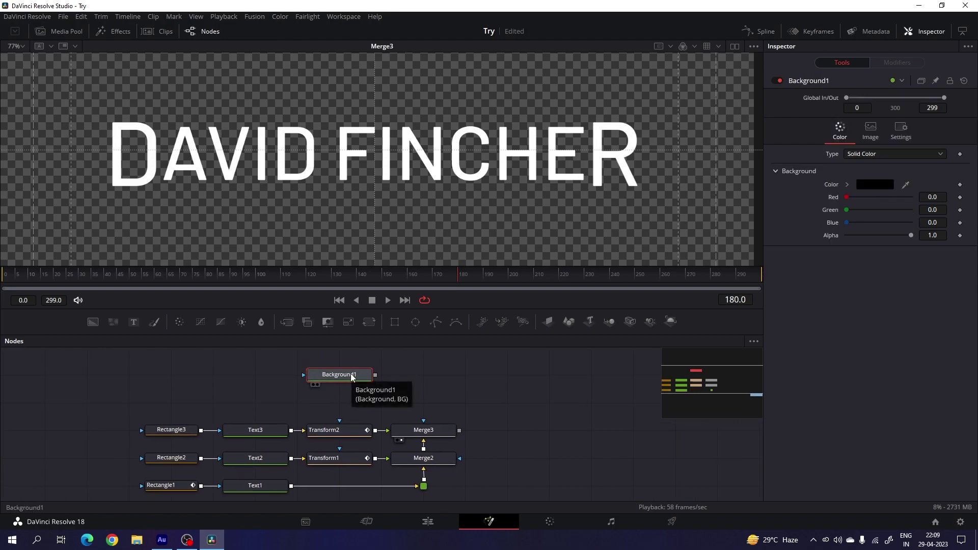
{"action": "key", "text": "F2"}
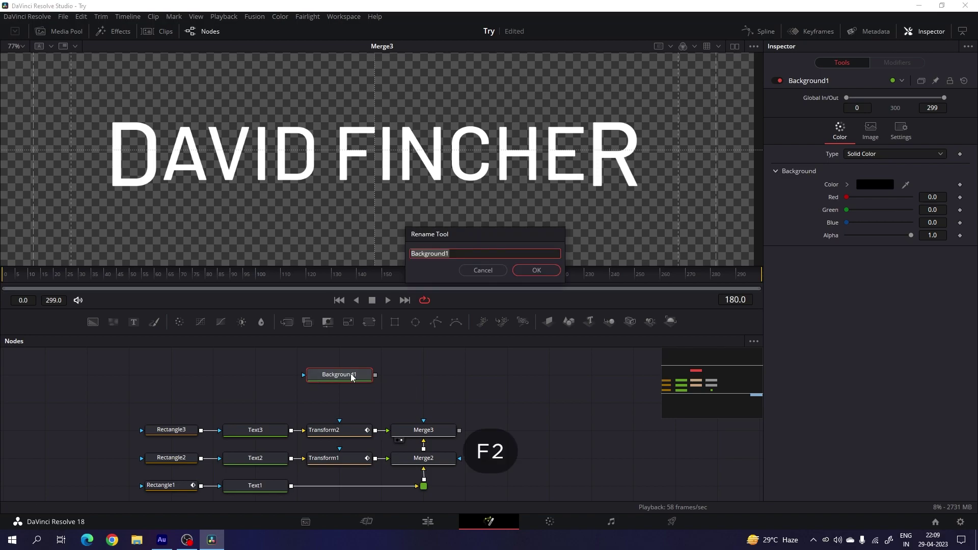
{"action": "type", "text": "Line"}
{"action": "left_click", "coordinate": [550, 270]}
Mask the Line node with a new rectangle of Width 0.008, Height 0.4 and Angle -16.0
{"action": "left_click_drag", "start_coordinate": [394, 322], "coordinate": [359, 380]}
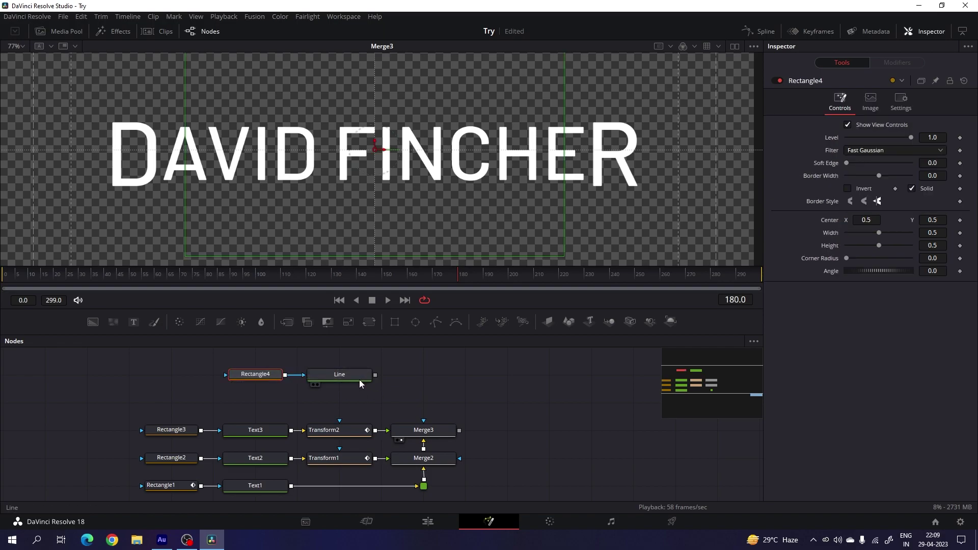
{"action": "left_click_drag", "start_coordinate": [566, 207], "coordinate": [378, 194]}
{"action": "key", "text": "Tab"}
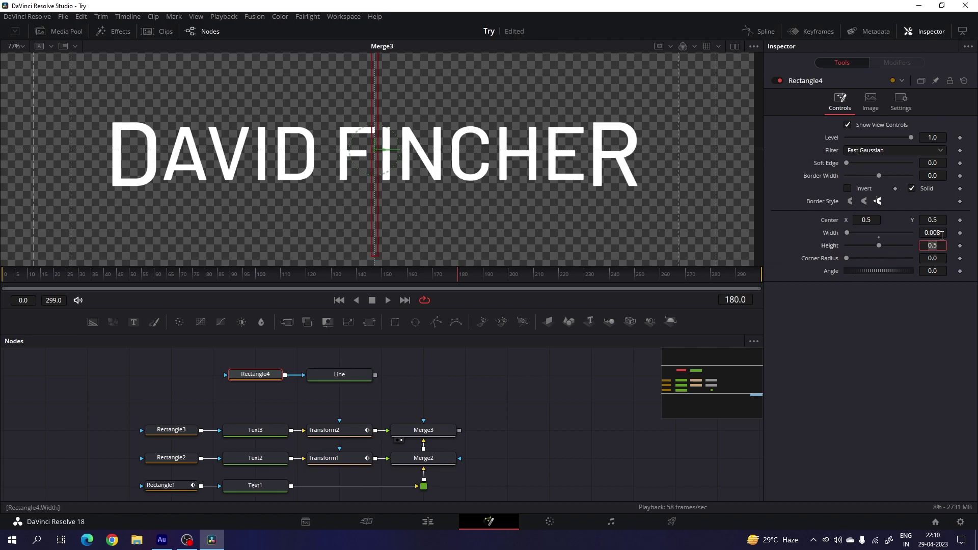
{"action": "left_click_drag", "start_coordinate": [881, 244], "coordinate": [864, 249]}
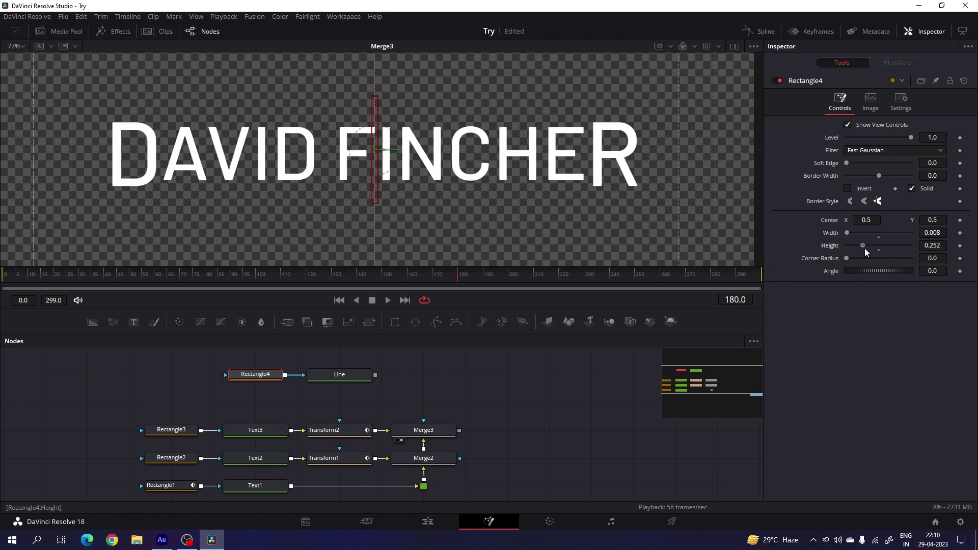
{"action": "left_click", "coordinate": [930, 246]}
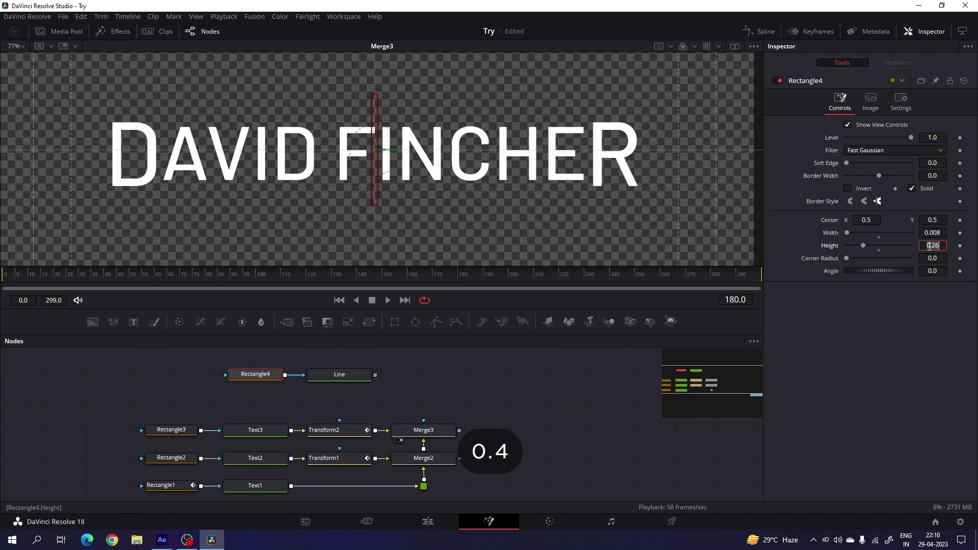
{"action": "type", "text": "0"}
{"action": "key", "text": "Tab"}
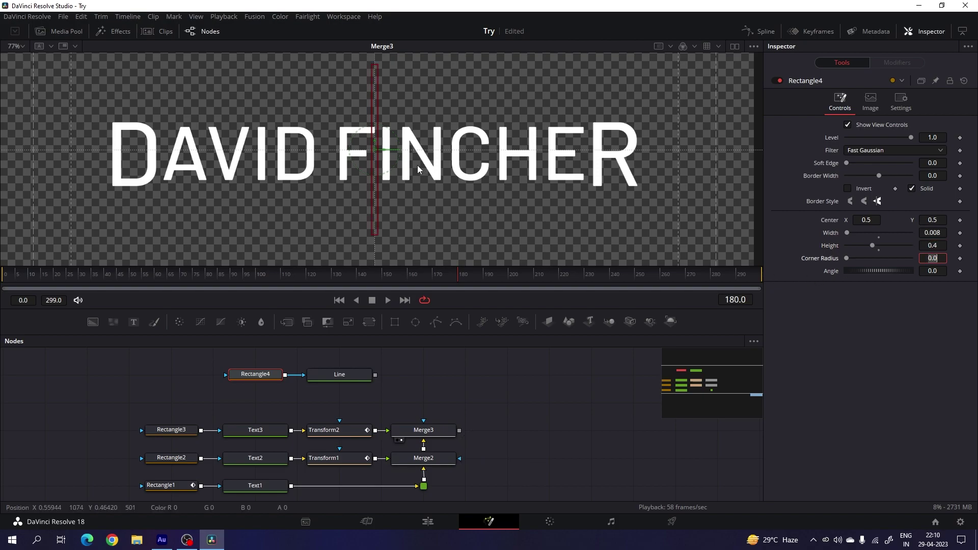
{"action": "left_click_drag", "start_coordinate": [879, 270], "coordinate": [873, 272]}
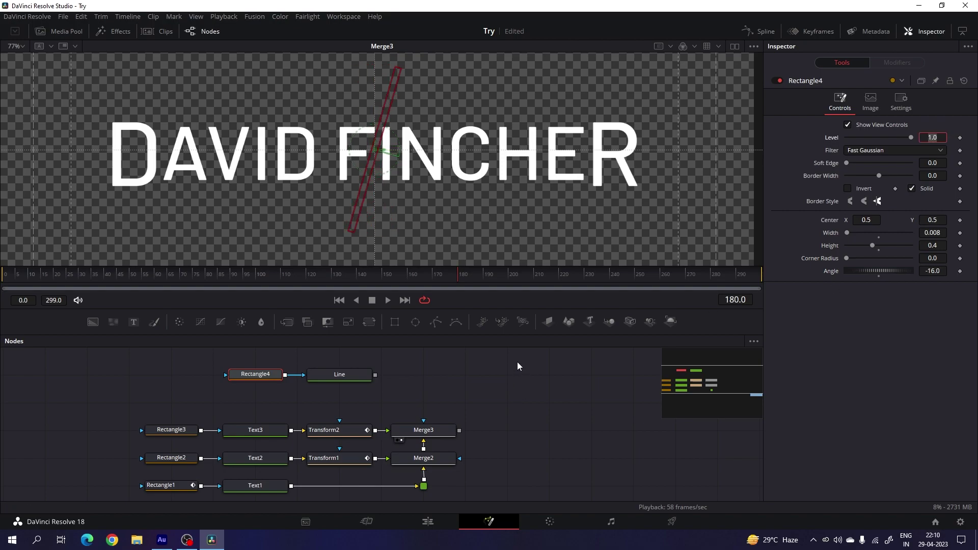
Set the Line background's colour to white
{"action": "left_click", "coordinate": [344, 376]}
{"action": "left_click", "coordinate": [881, 185]}
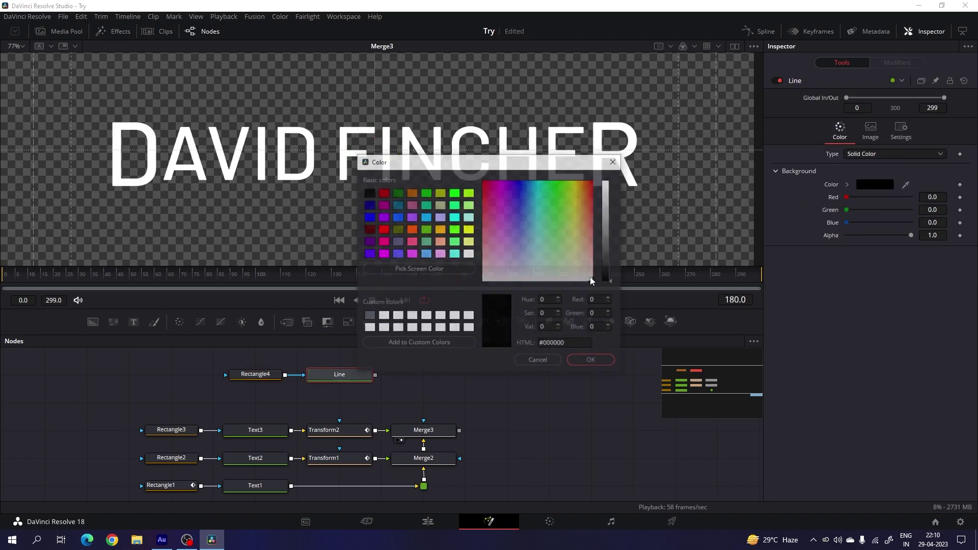
{"action": "left_click", "coordinate": [469, 254]}
{"action": "left_click", "coordinate": [589, 360]}
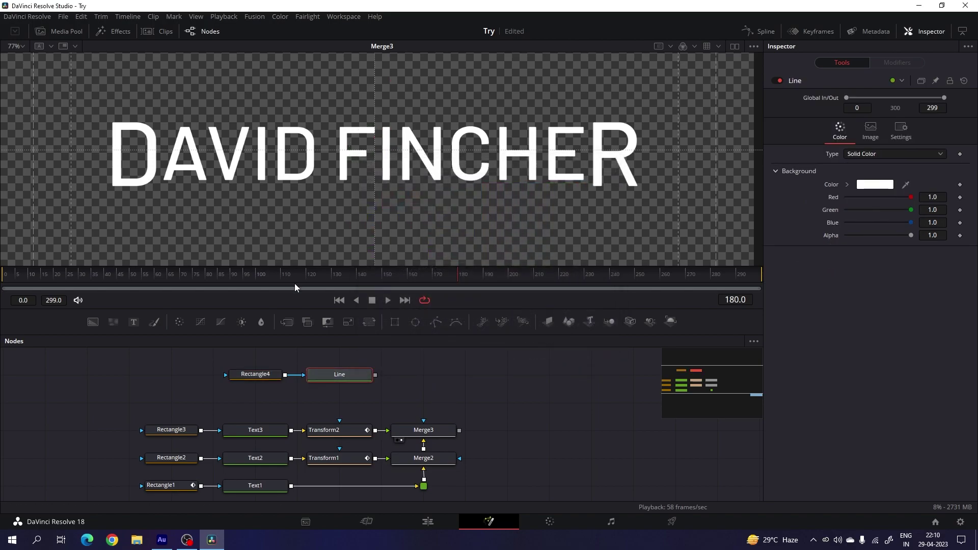
At frame 30, move the Line's mask rectangle just left of the D and set its Height to 0.33
{"action": "left_click", "coordinate": [263, 378]}
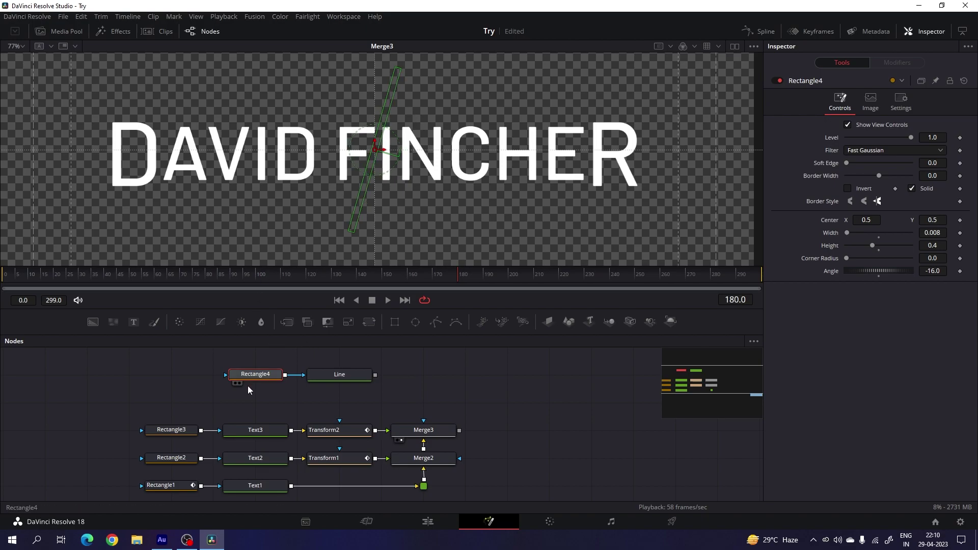
{"action": "left_click_drag", "start_coordinate": [265, 276], "coordinate": [119, 277]}
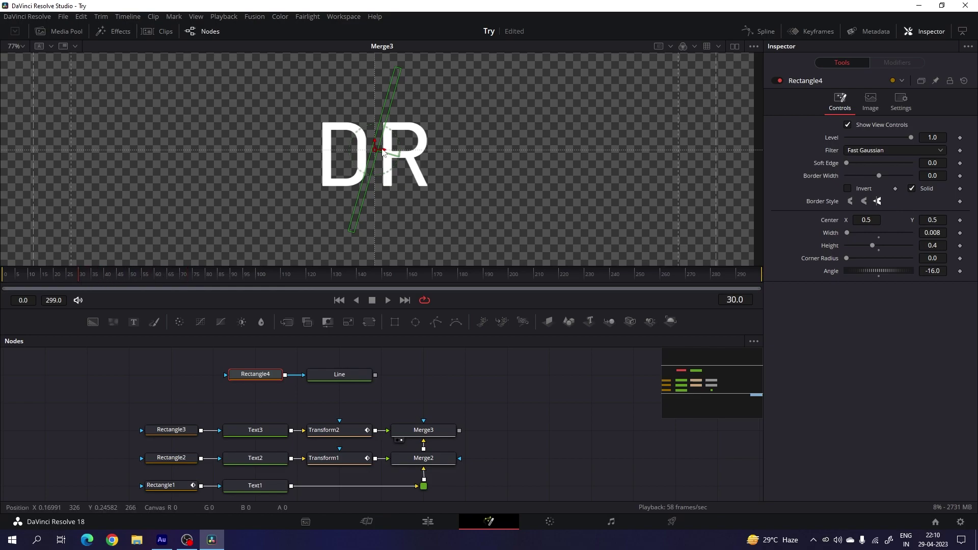
{"action": "left_click_drag", "start_coordinate": [386, 150], "coordinate": [307, 151]}
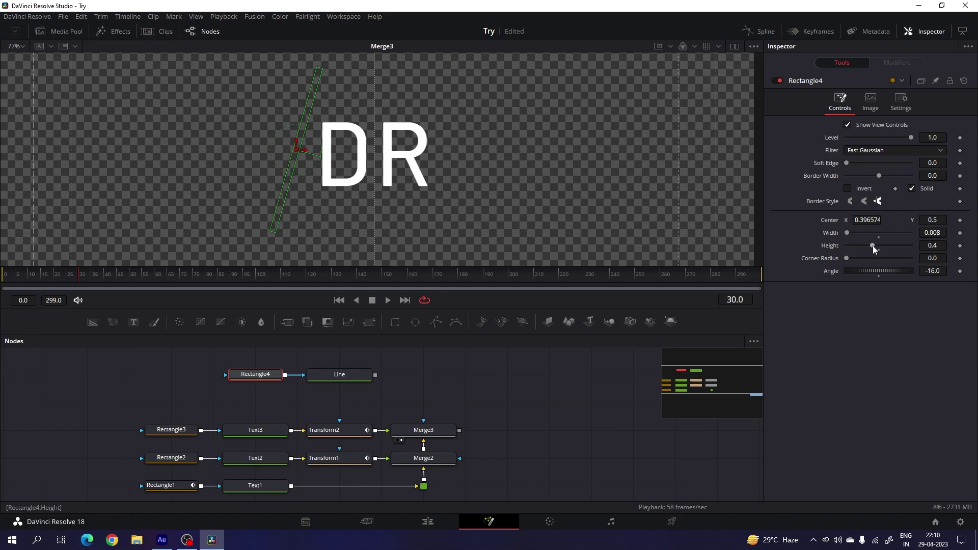
{"action": "left_click_drag", "start_coordinate": [873, 245], "coordinate": [866, 246]}
{"action": "left_click", "coordinate": [931, 246]}
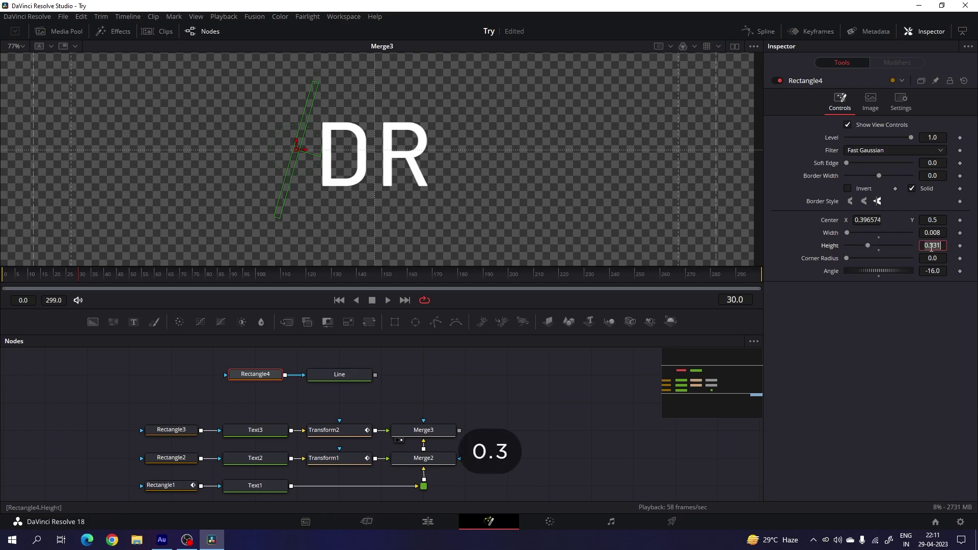
{"action": "key", "text": "BackSpace"}
{"action": "key", "text": "BackSpace"}
{"action": "key", "text": "BackSpace"}
{"action": "key", "text": "BackSpace"}
{"action": "type", "text": "33"}
{"action": "key", "text": "Tab"}
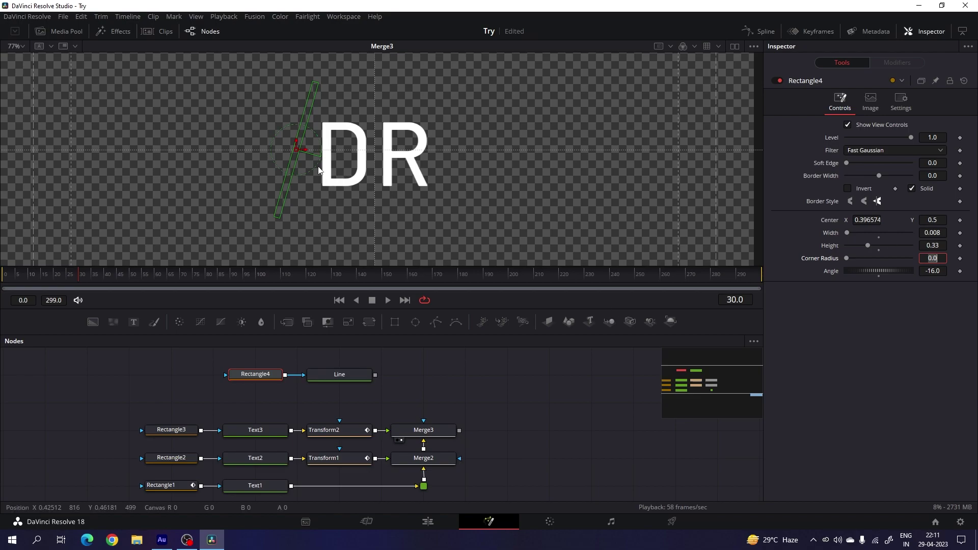
Raise the Line's mask slightly, setting its Center to X 0.4 and Y 0.51
{"action": "left_click_drag", "start_coordinate": [297, 144], "coordinate": [296, 138]}
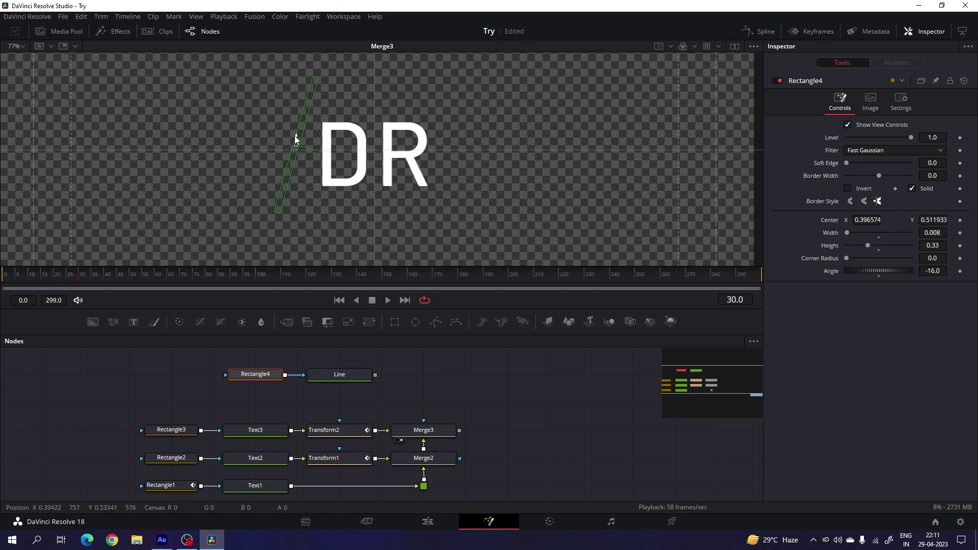
{"action": "left_click", "coordinate": [940, 220]}
{"action": "key", "text": "Tab"}
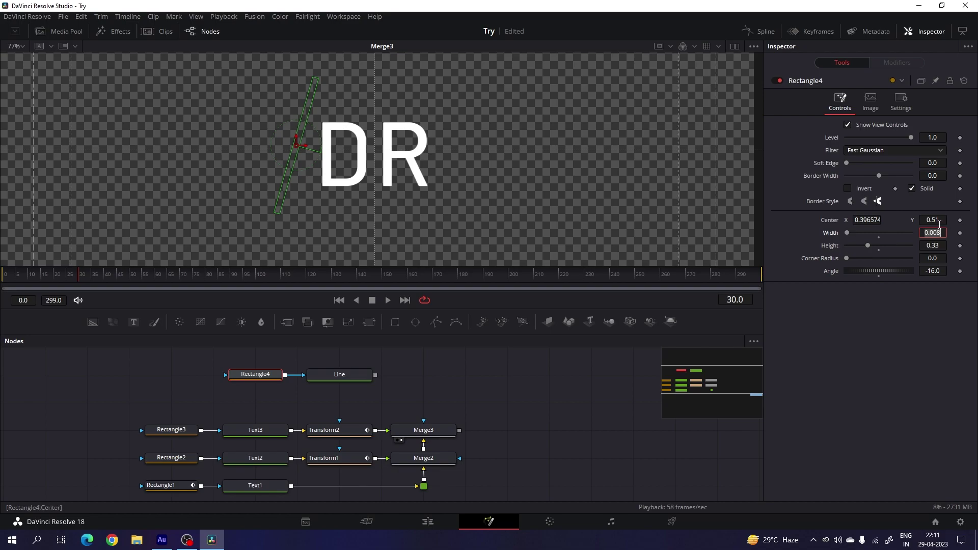
{"action": "key", "text": "shift+Tab"}
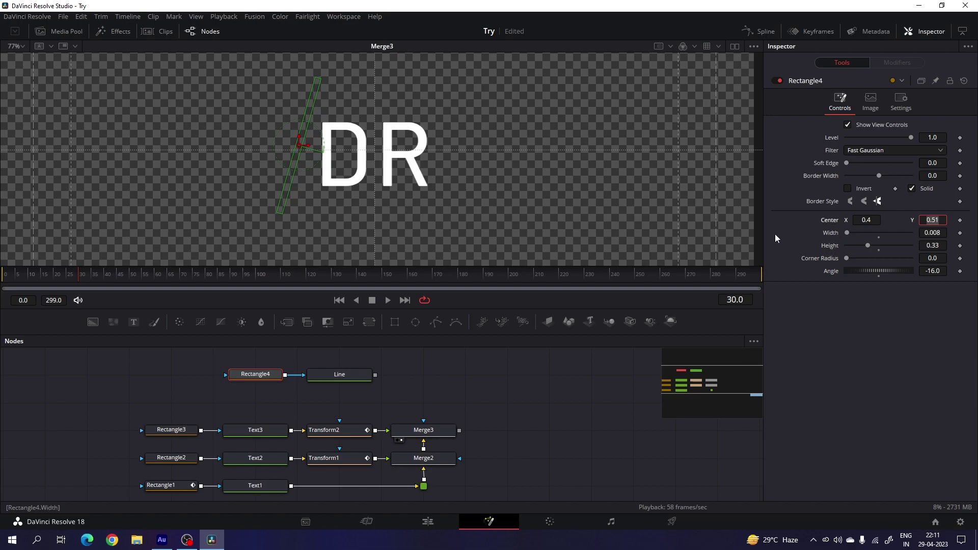
Animate the Line mask's Center from its frame 30 position to the right of the R, X about 0.61, at frame 90
{"action": "right_click", "coordinate": [829, 222]}
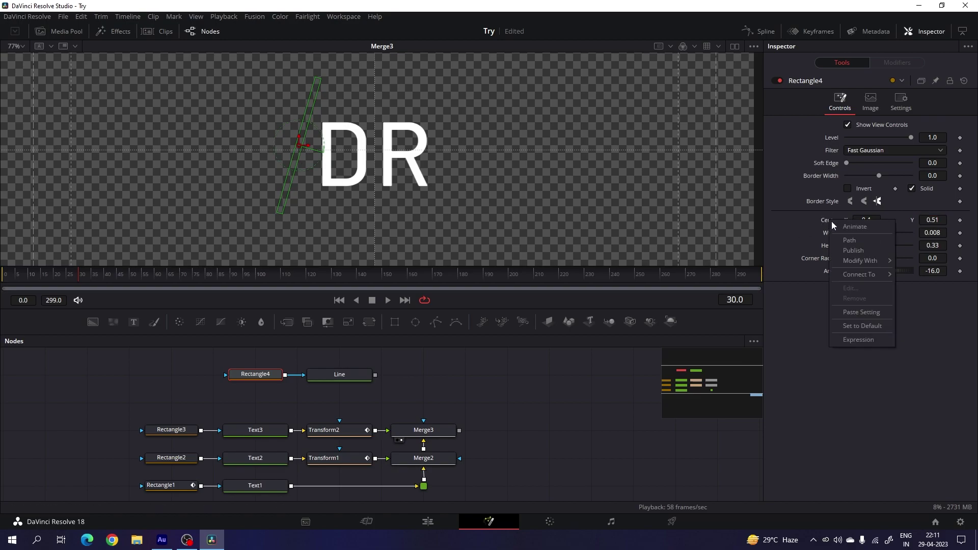
{"action": "left_click", "coordinate": [858, 227]}
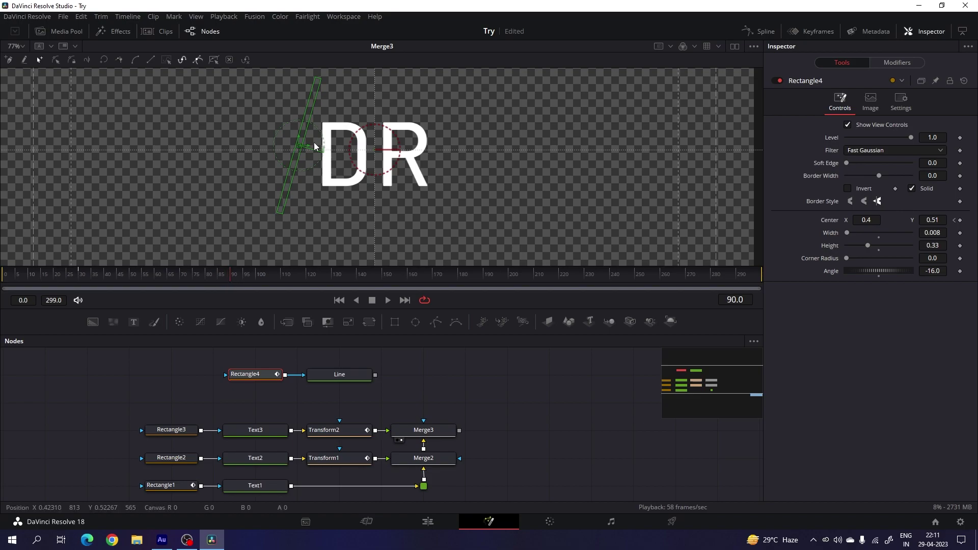
{"action": "left_click_drag", "start_coordinate": [318, 149], "coordinate": [468, 156]}
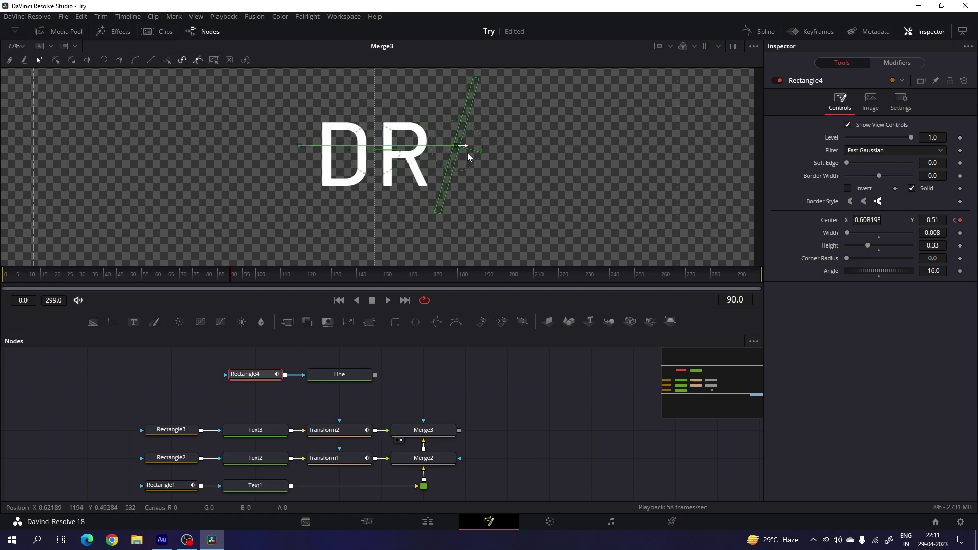
{"action": "left_click_drag", "start_coordinate": [195, 275], "coordinate": [111, 273]}
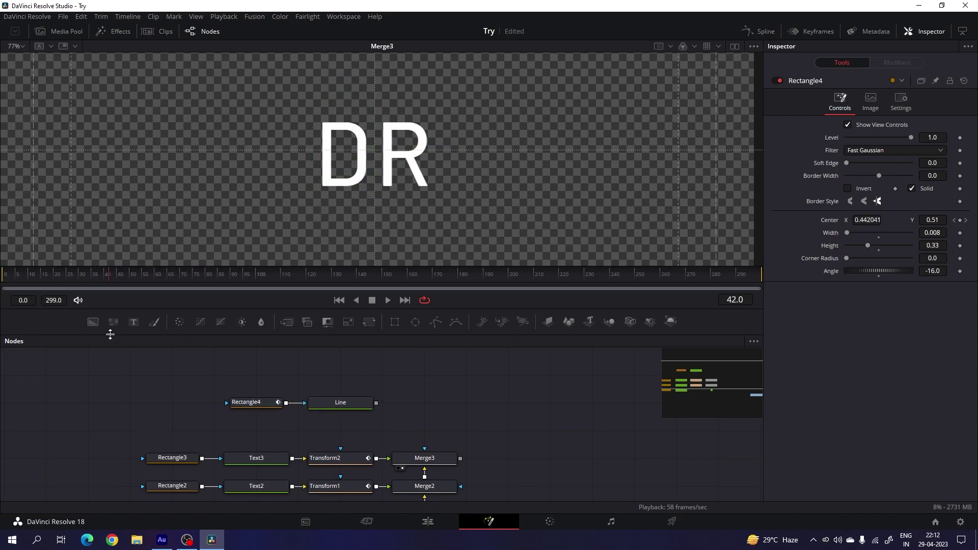
Add a Background node above Line, rename it Matte and attach a rectangle mask to it
{"action": "left_click_drag", "start_coordinate": [93, 326], "coordinate": [337, 377]}
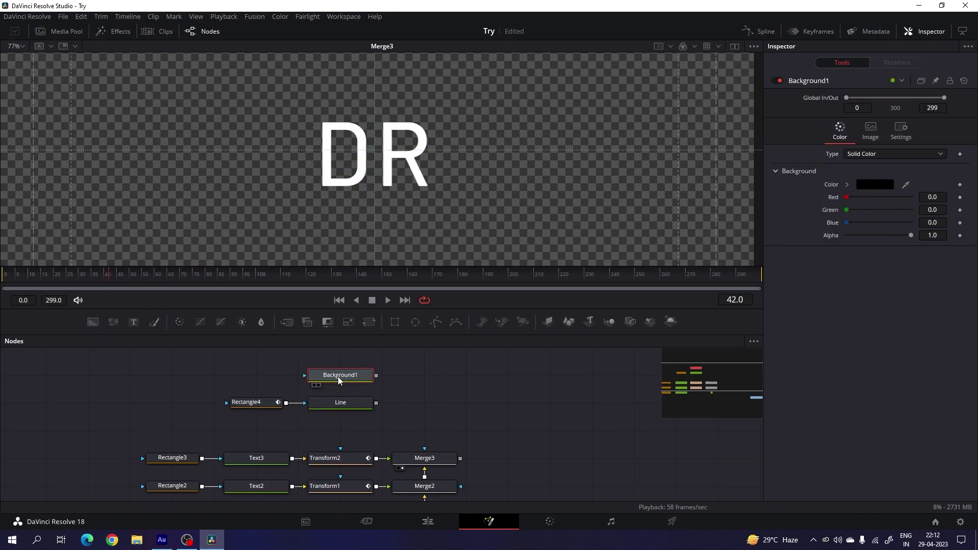
{"action": "key", "text": "F2"}
{"action": "type", "text": "Matte"}
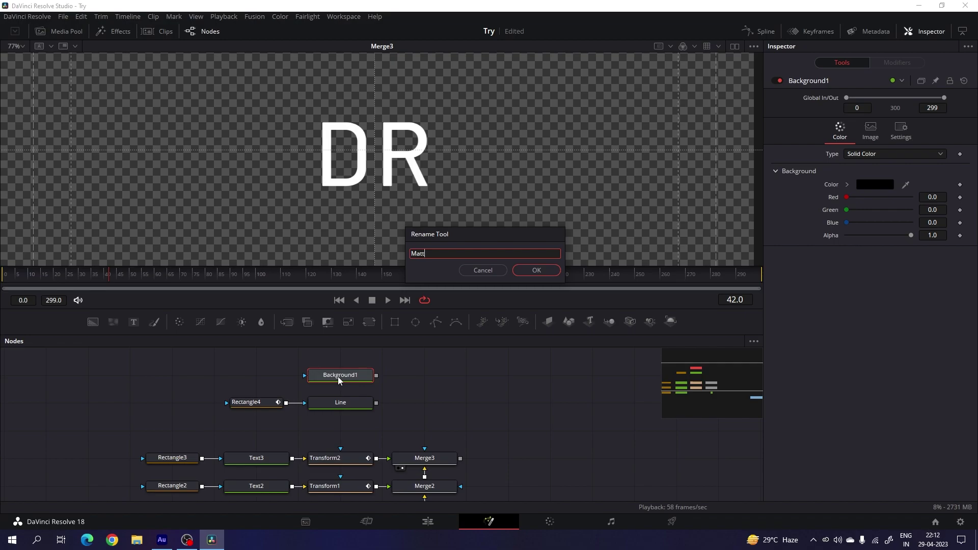
{"action": "key", "text": "Return"}
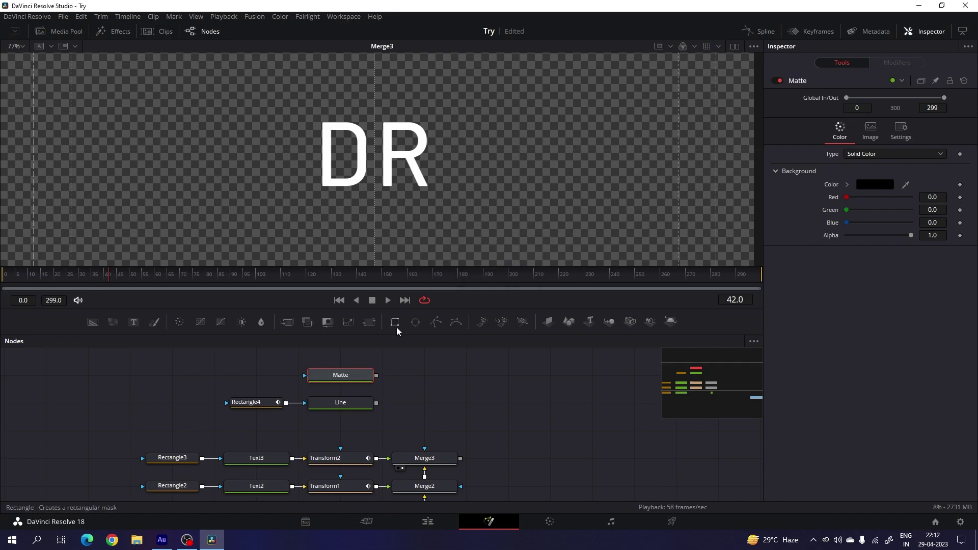
{"action": "left_click_drag", "start_coordinate": [396, 323], "coordinate": [331, 375]}
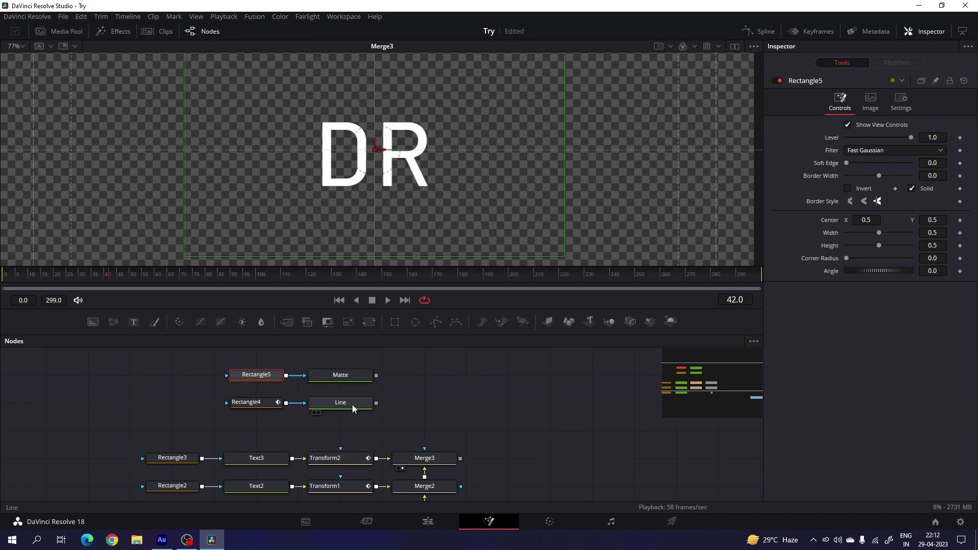
With Line in the viewer at frame 30, resize the Matte's rectangle to Width about 0.195 and Height about 0.68
{"action": "key", "text": "1"}
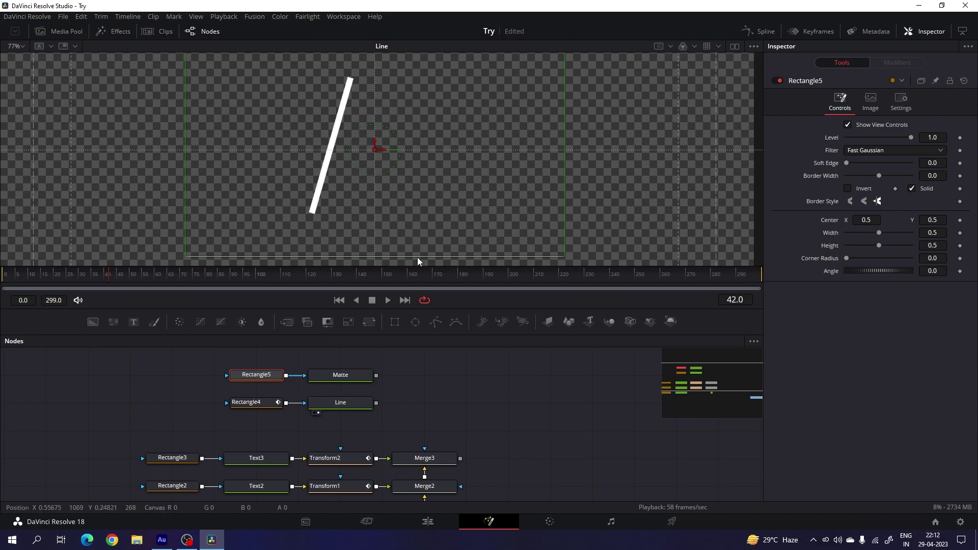
{"action": "left_click_drag", "start_coordinate": [110, 279], "coordinate": [79, 284]}
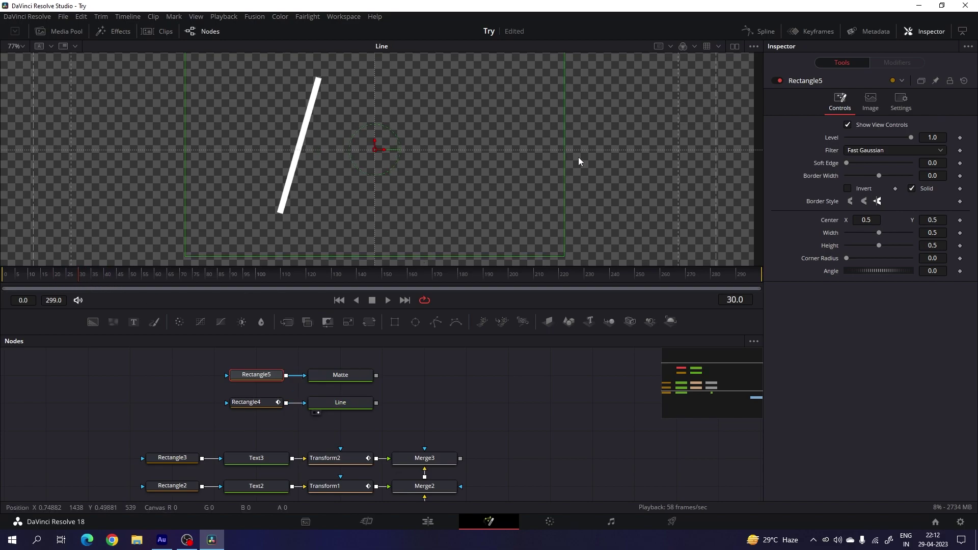
{"action": "left_click_drag", "start_coordinate": [562, 181], "coordinate": [446, 176]}
{"action": "left_click_drag", "start_coordinate": [377, 257], "coordinate": [377, 300]}
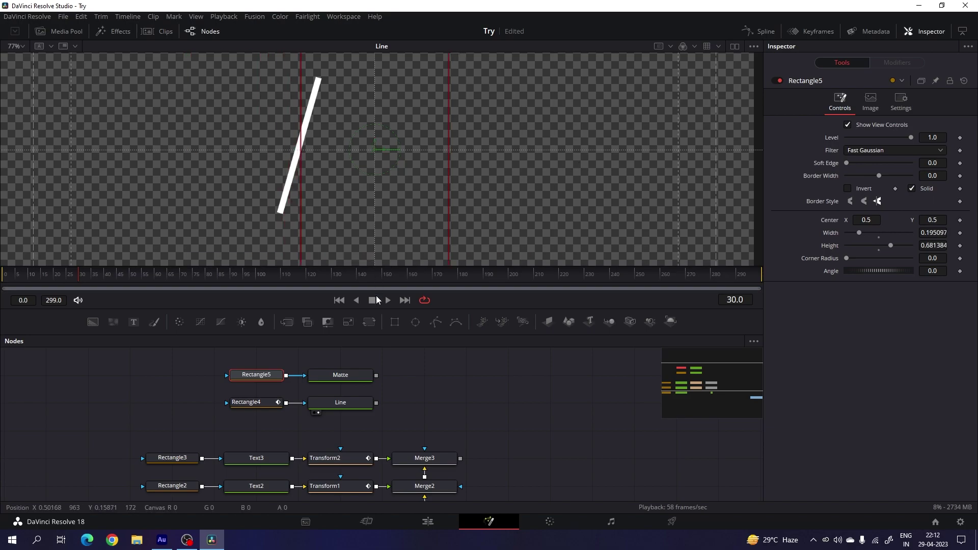
Tilt the Matte's rectangle to match the slanted line, Angle about -15.8, with Center X about 0.505 and Width about 0.196
{"action": "left_click_drag", "start_coordinate": [393, 132], "coordinate": [388, 150]}
{"action": "scroll", "coordinate": [264, 160], "scroll_direction": "up", "scroll_amount": 2}
{"action": "left_click_drag", "start_coordinate": [513, 127], "coordinate": [517, 129]}
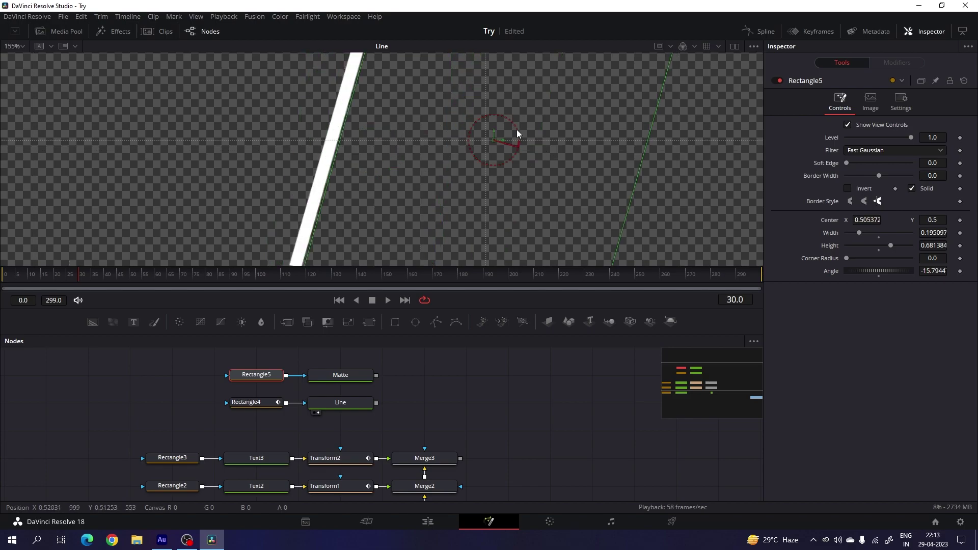
{"action": "scroll", "coordinate": [406, 136], "scroll_direction": "down", "scroll_amount": 2}
{"action": "left_click_drag", "start_coordinate": [406, 135], "coordinate": [436, 133]}
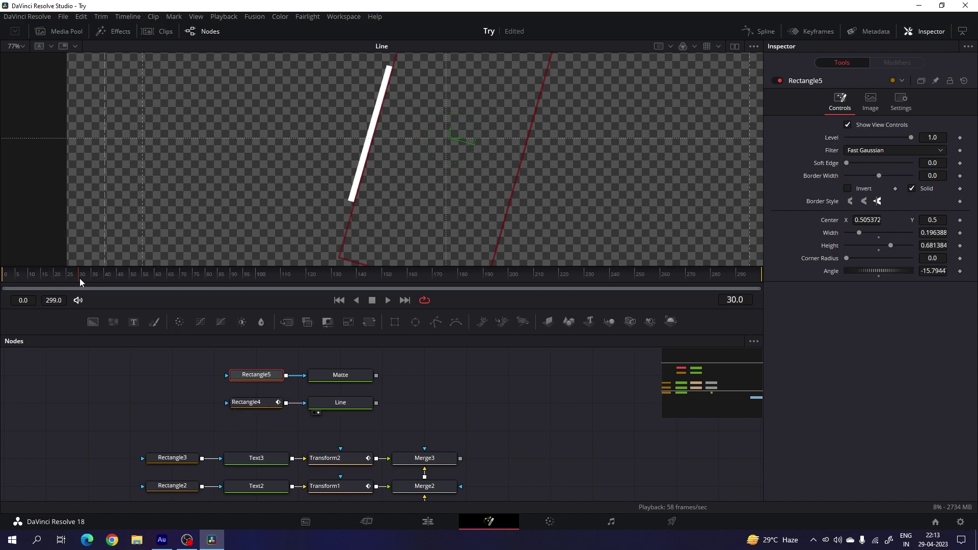
Animate the Matte rectangle's Center from its frame 30 position to X about 0.715 at frame 90
{"action": "right_click", "coordinate": [823, 219]}
{"action": "left_click", "coordinate": [841, 225]}
{"action": "left_click_drag", "start_coordinate": [142, 277], "coordinate": [234, 280]}
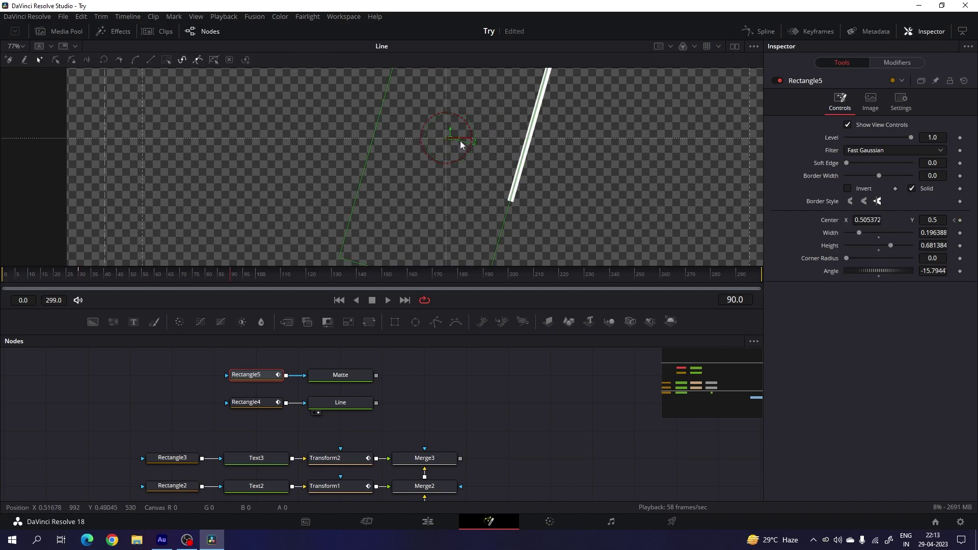
{"action": "left_click_drag", "start_coordinate": [461, 144], "coordinate": [620, 150]}
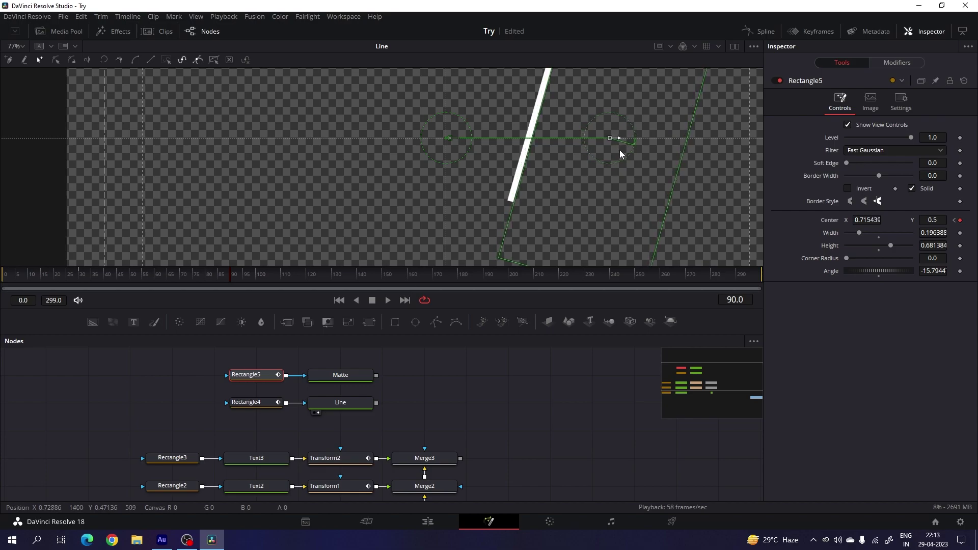
{"action": "left_click_drag", "start_coordinate": [418, 274], "coordinate": [237, 277]}
Open the Spline editor, collapse the node entries and show only the curve of Rectangle4, the Line's mask
{"action": "left_click", "coordinate": [762, 32]}
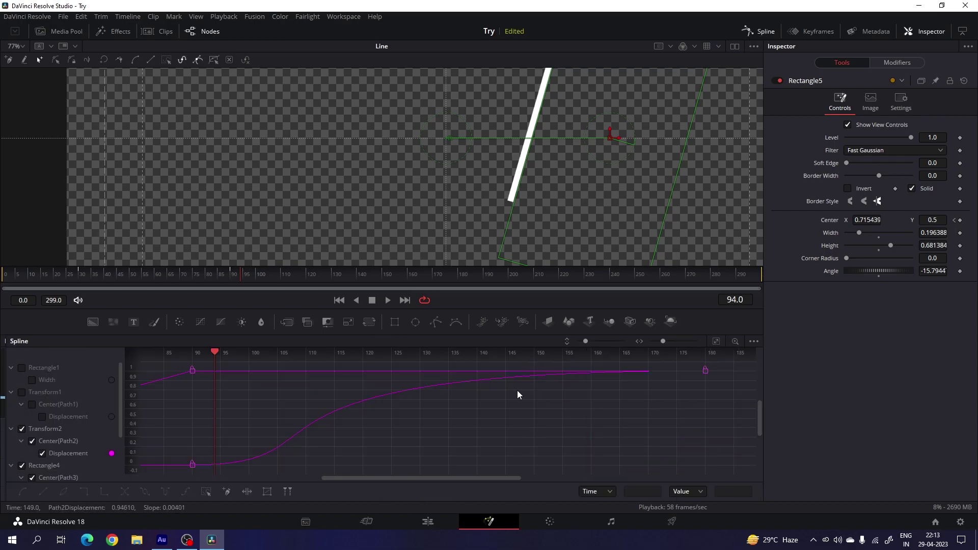
{"action": "left_click", "coordinate": [10, 367]}
{"action": "left_click", "coordinate": [11, 379]}
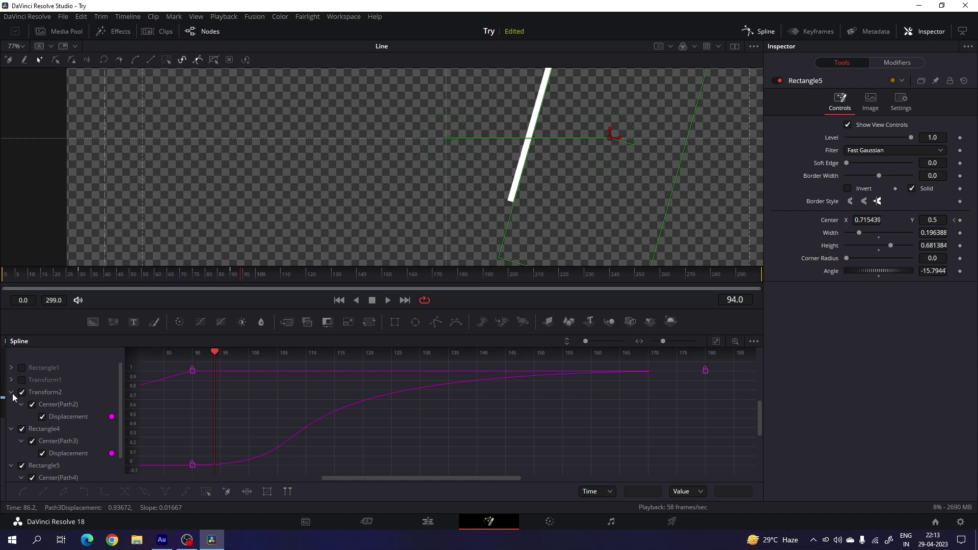
{"action": "left_click", "coordinate": [11, 391]}
{"action": "left_click", "coordinate": [11, 403]}
{"action": "left_click", "coordinate": [11, 417]}
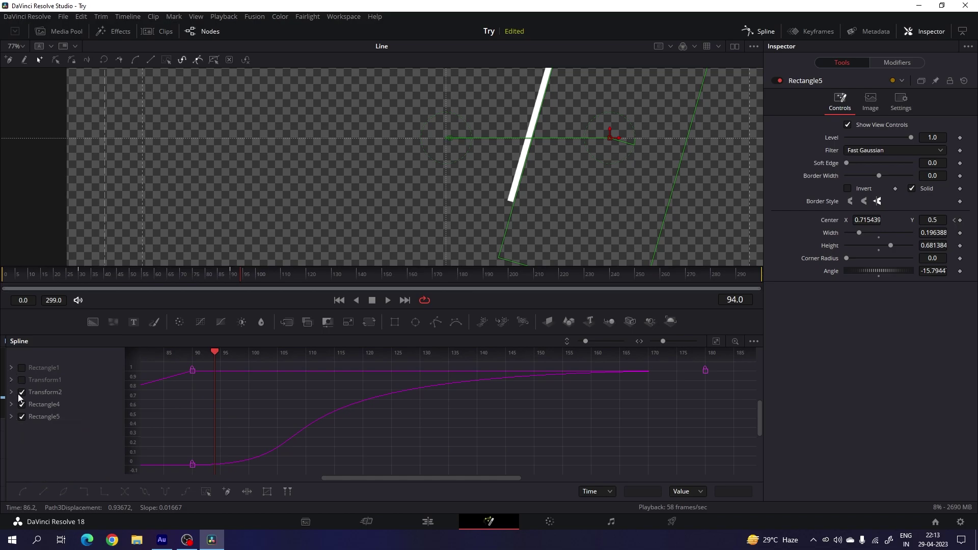
{"action": "left_click", "coordinate": [21, 392]}
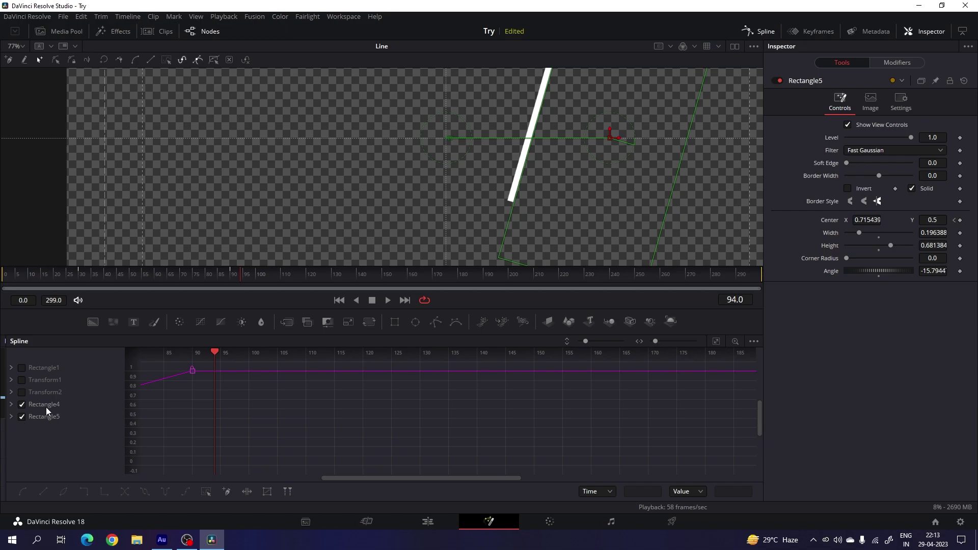
{"action": "left_click", "coordinate": [21, 417]}
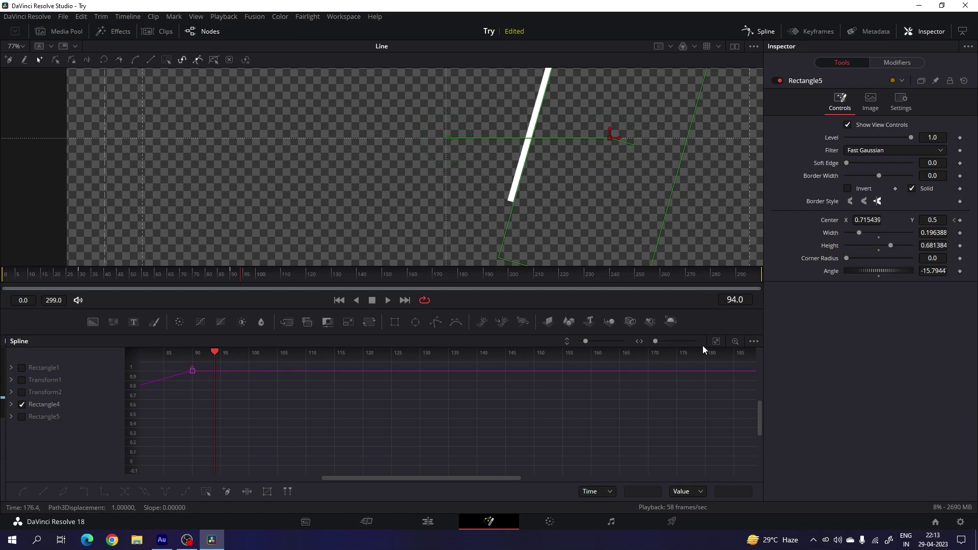
Smooth both keyframes of the Rectangle4 curve and extend the end keyframe's handle back to frame 30
{"action": "left_click", "coordinate": [715, 341]}
{"action": "left_click_drag", "start_coordinate": [714, 364], "coordinate": [175, 469]}
{"action": "key", "text": "shift+s"}
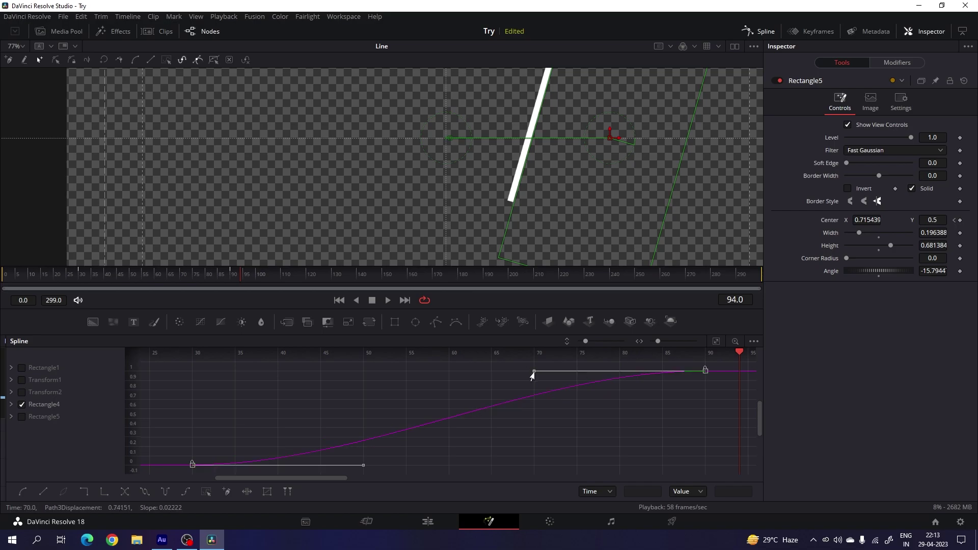
{"action": "left_click_drag", "start_coordinate": [533, 376], "coordinate": [191, 376]}
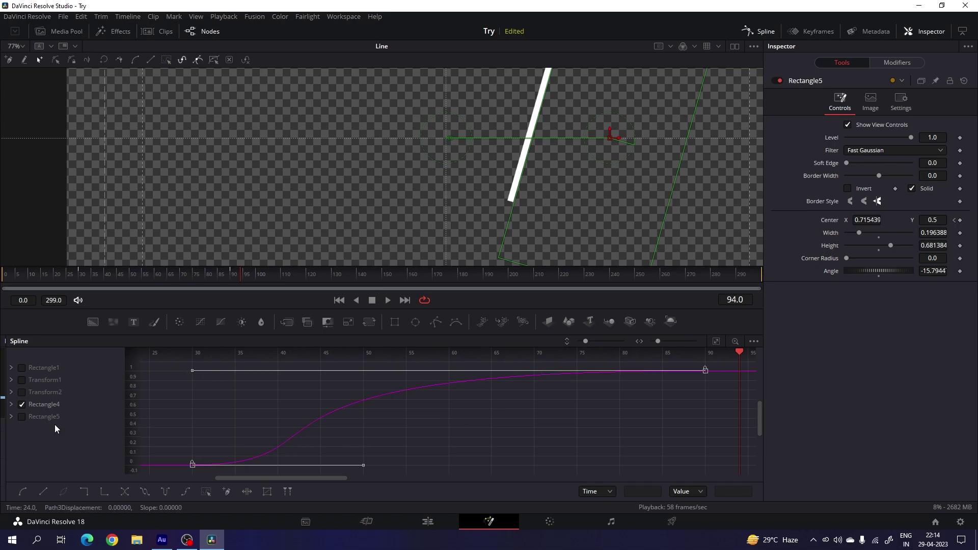
Isolate the Rectangle5 curve, smooth both keyframes, extend the end handle back to frame 30 and close the Spline editor
{"action": "left_click", "coordinate": [21, 405]}
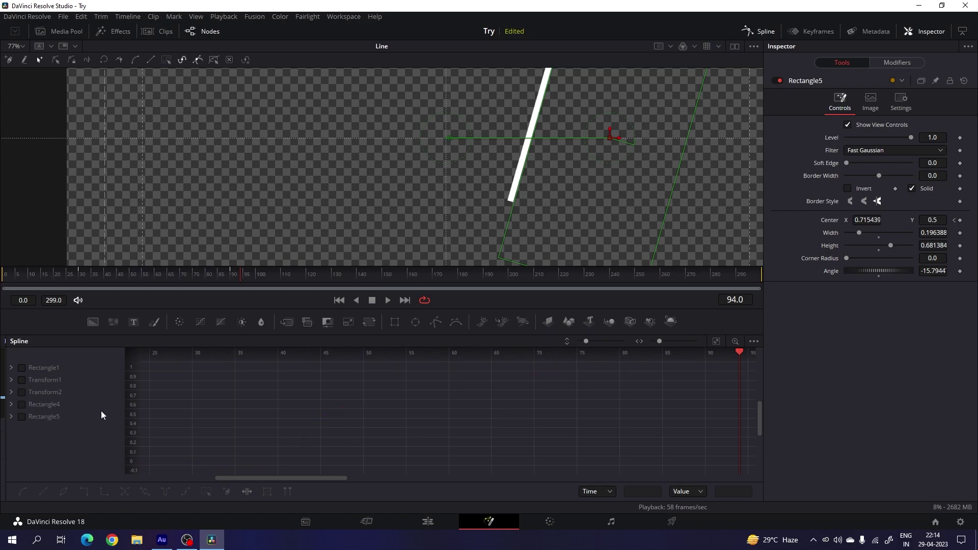
{"action": "left_click", "coordinate": [22, 417]}
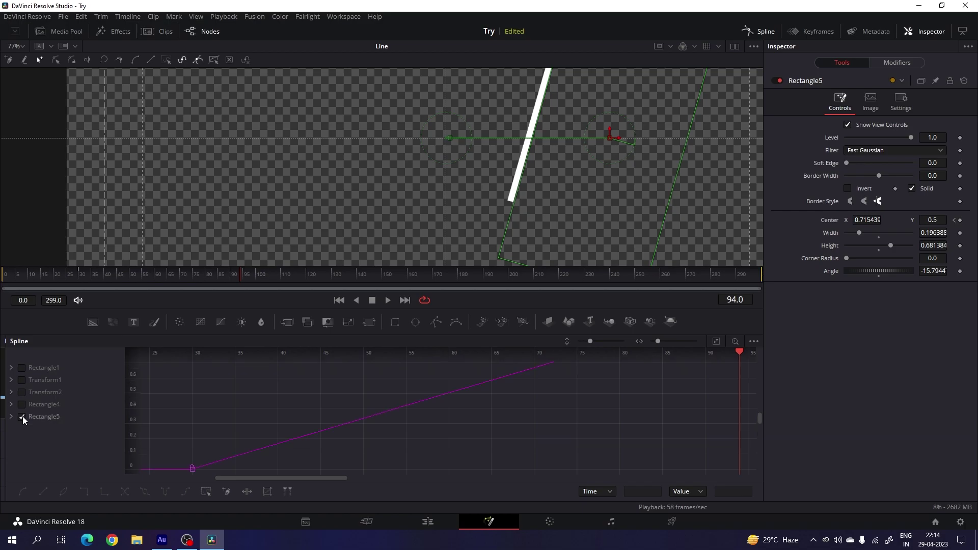
{"action": "left_click", "coordinate": [716, 341]}
{"action": "left_click_drag", "start_coordinate": [718, 363], "coordinate": [182, 471]}
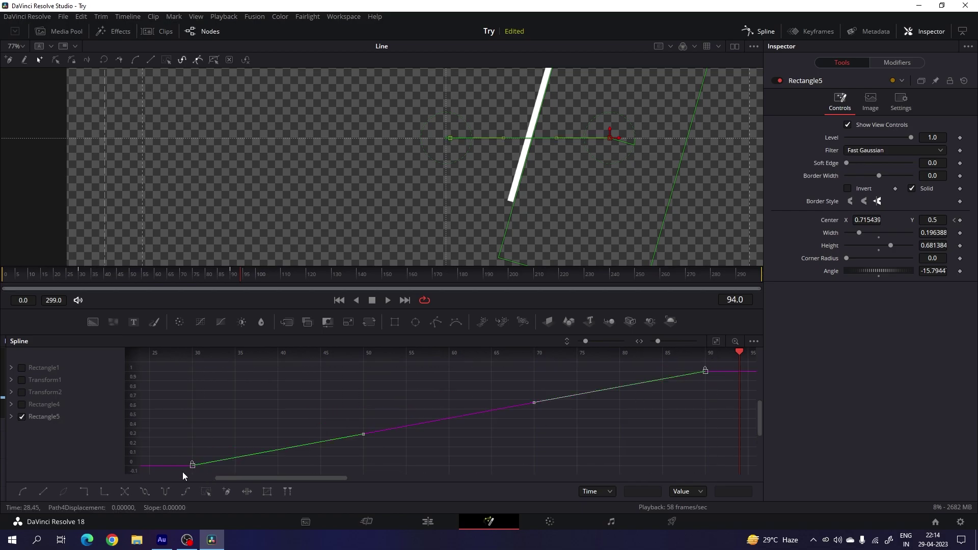
{"action": "key", "text": "s"}
{"action": "left_click_drag", "start_coordinate": [531, 377], "coordinate": [189, 377]}
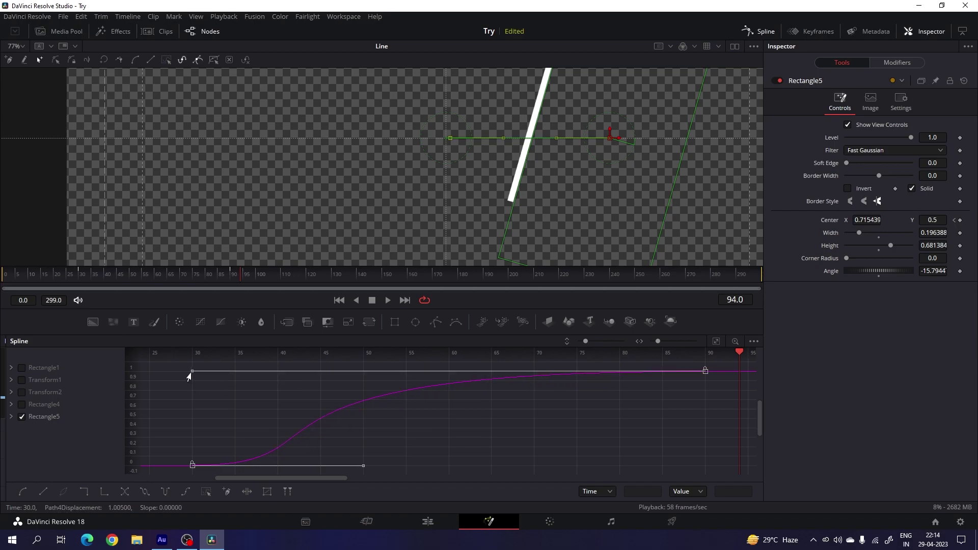
{"action": "left_click", "coordinate": [761, 31]}
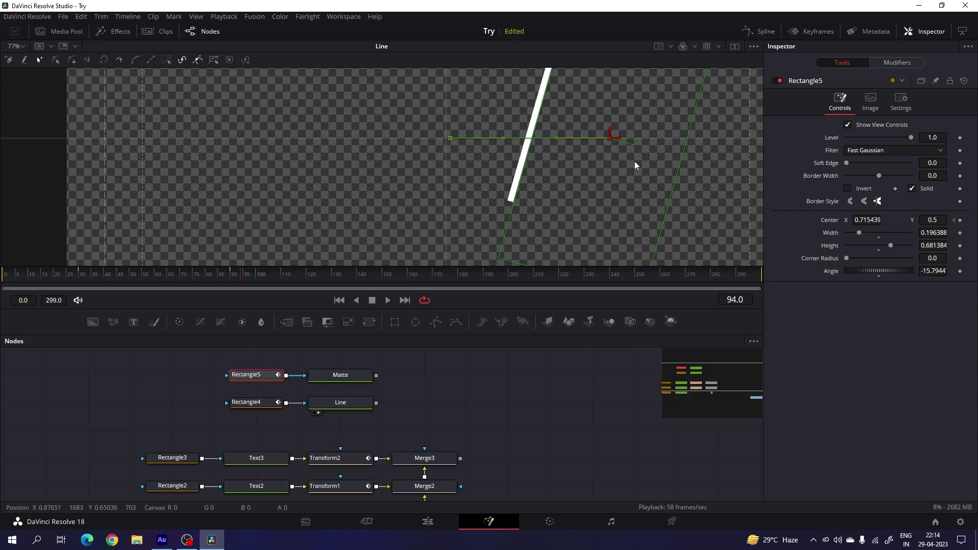
Play back the sweep from about frame 15 to examine how the line and matte move together
{"action": "left_click", "coordinate": [43, 276]}
{"action": "key", "text": "space"}
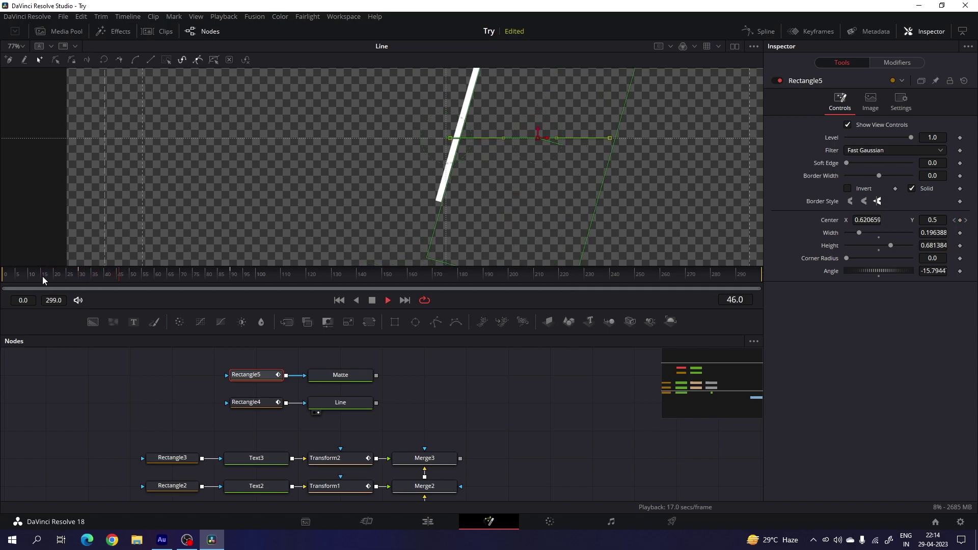
{"action": "left_click", "coordinate": [38, 273]}
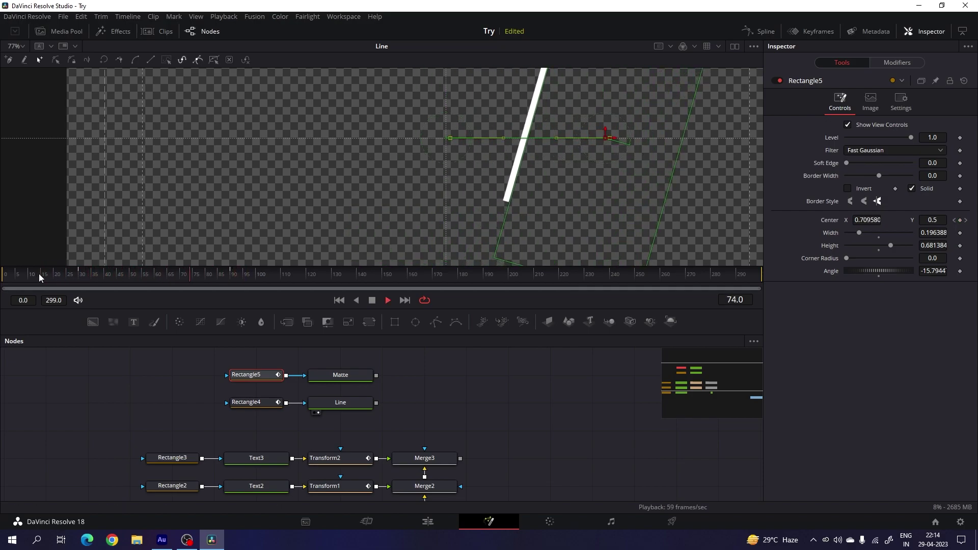
{"action": "left_click", "coordinate": [39, 273]}
{"action": "key", "text": "space"}
{"action": "left_click", "coordinate": [491, 411]}
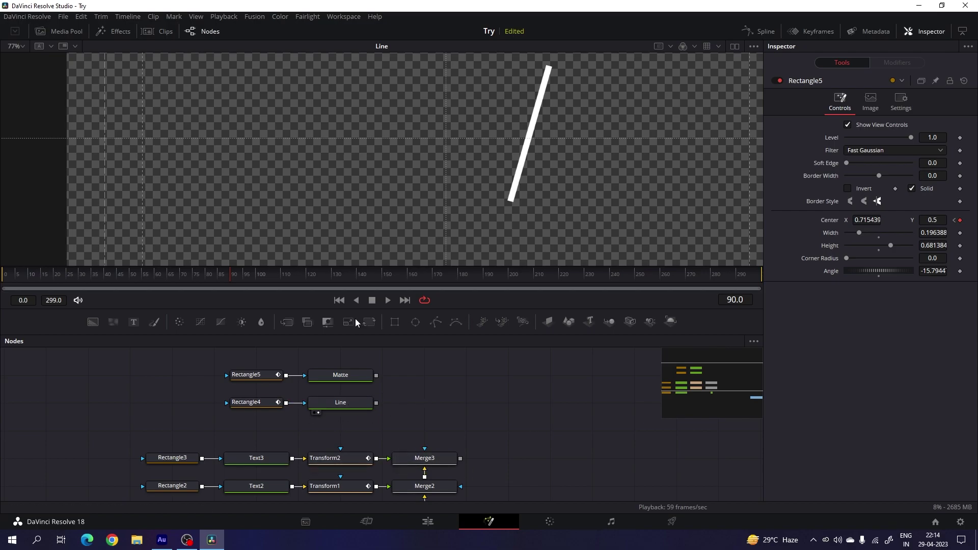
Show Merge3 in the viewer at frame 53 and add a Text+ node between Line and Transform2
{"action": "left_click_drag", "start_coordinate": [234, 275], "coordinate": [138, 273]}
{"action": "left_click_drag", "start_coordinate": [424, 458], "coordinate": [411, 186]}
{"action": "scroll", "coordinate": [411, 396], "scroll_direction": "down", "scroll_amount": 2}
{"action": "scroll", "coordinate": [411, 396], "scroll_direction": "down", "scroll_amount": 2}
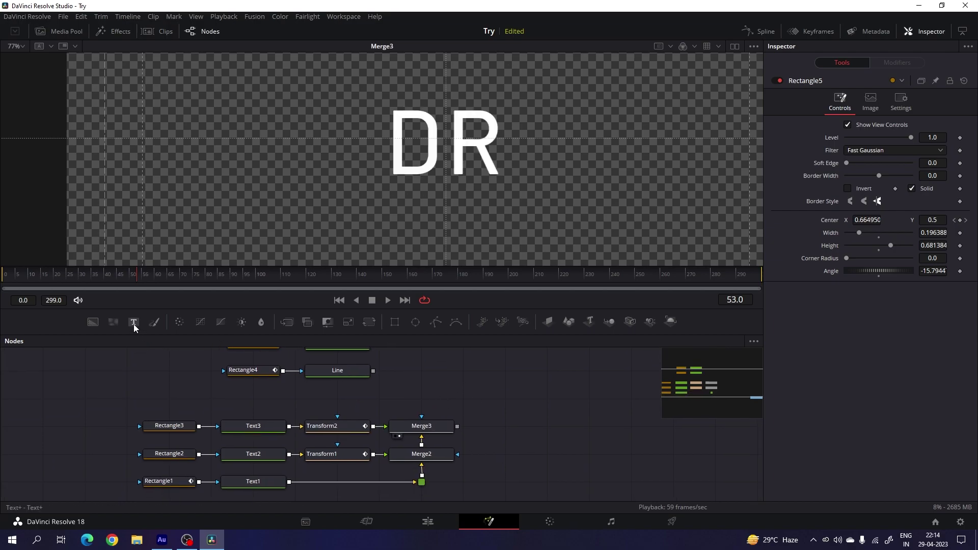
{"action": "left_click_drag", "start_coordinate": [132, 320], "coordinate": [343, 402]}
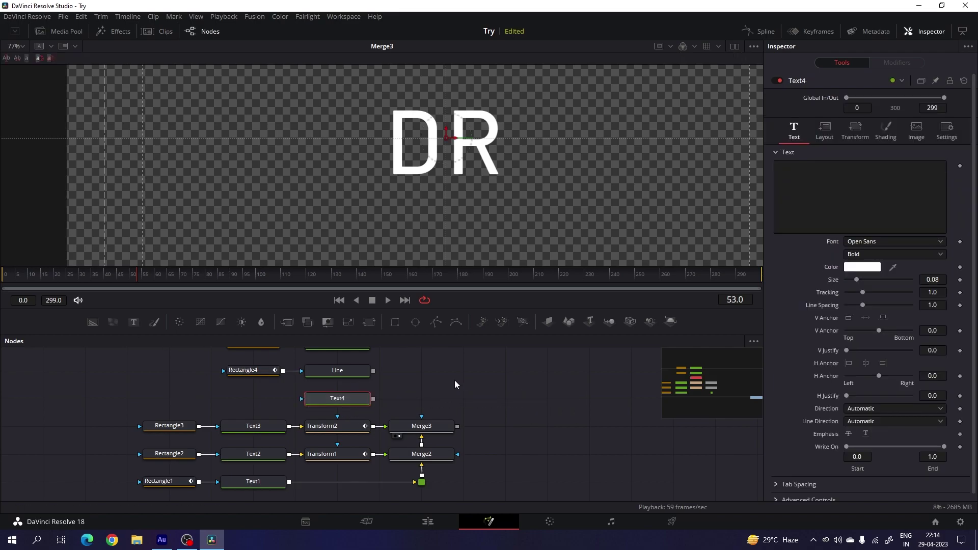
Move the Matte and Line nodes up with their masks, and merge Text4 over the Merge3 output
{"action": "scroll", "coordinate": [455, 380], "scroll_direction": "up", "scroll_amount": 3}
{"action": "left_click_drag", "start_coordinate": [436, 360], "coordinate": [175, 416]}
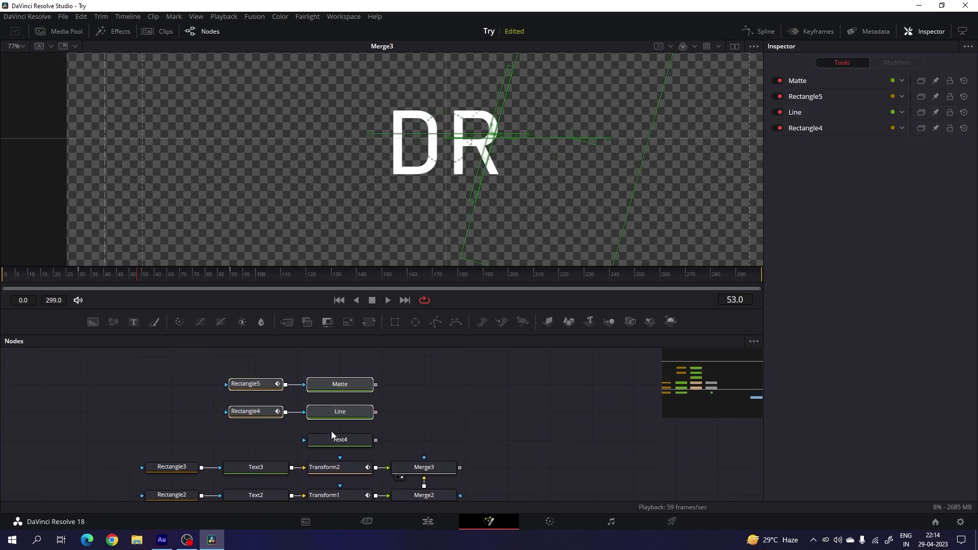
{"action": "left_click_drag", "start_coordinate": [346, 414], "coordinate": [371, 395]}
{"action": "left_click", "coordinate": [338, 439]}
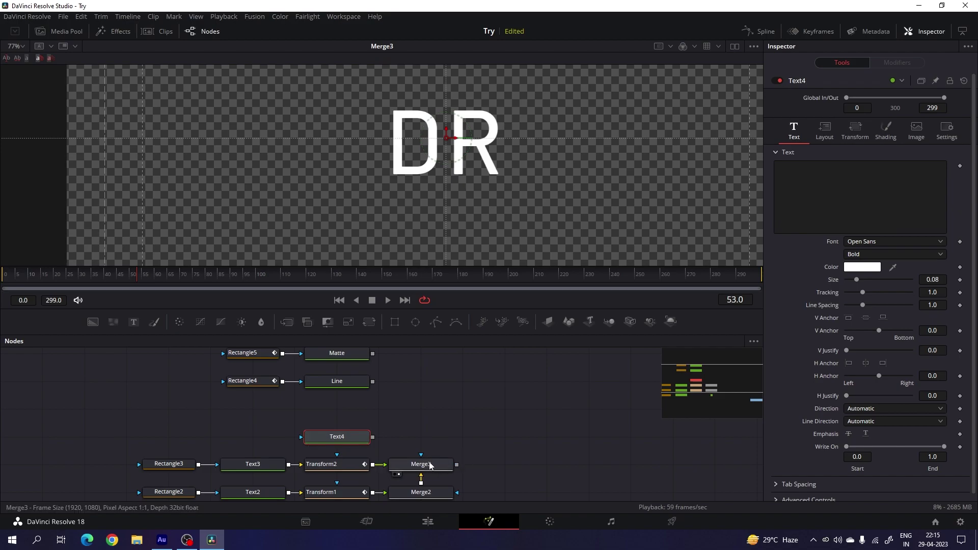
{"action": "left_click_drag", "start_coordinate": [373, 437], "coordinate": [441, 437]}
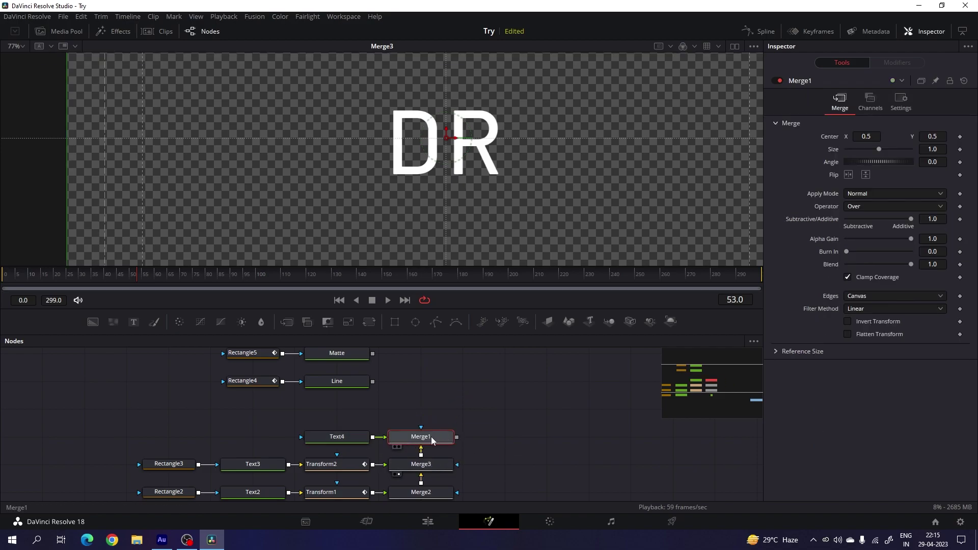
With the new merge in the viewer, set Text4's text to "A FILM BY" in Gotham Medium
{"action": "left_click", "coordinate": [349, 440]}
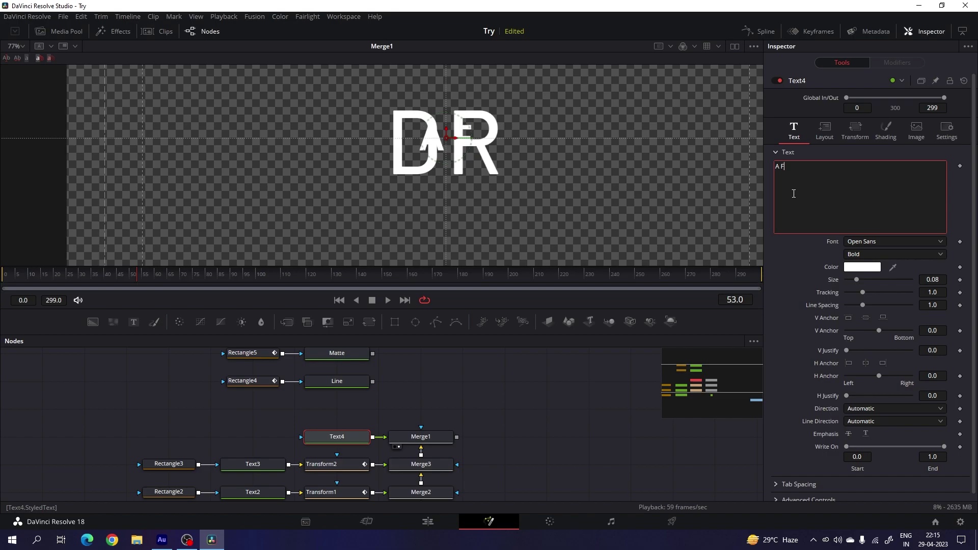
{"action": "type", "text": "A FILM BY"}
{"action": "left_click", "coordinate": [867, 243]}
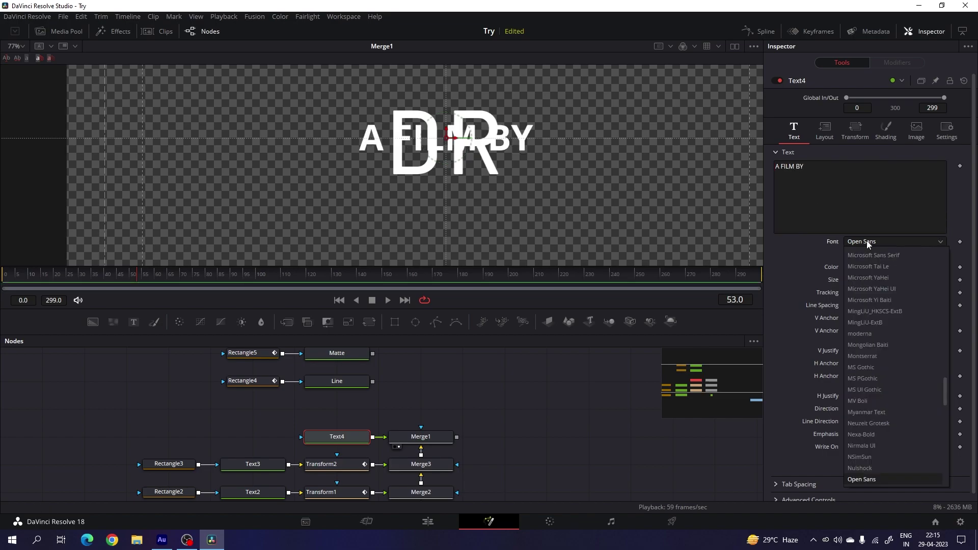
{"action": "key", "text": "g"}
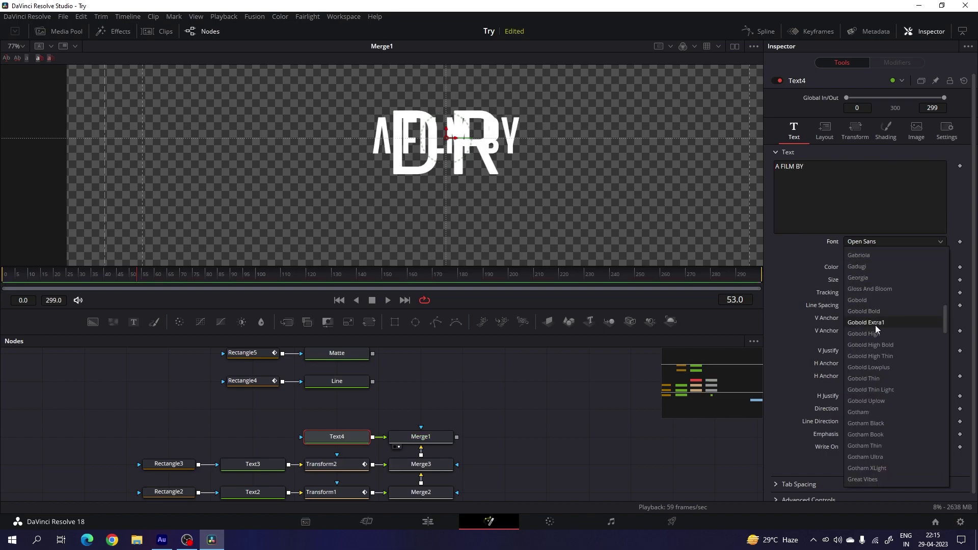
{"action": "left_click", "coordinate": [863, 411]}
{"action": "left_click", "coordinate": [866, 253]}
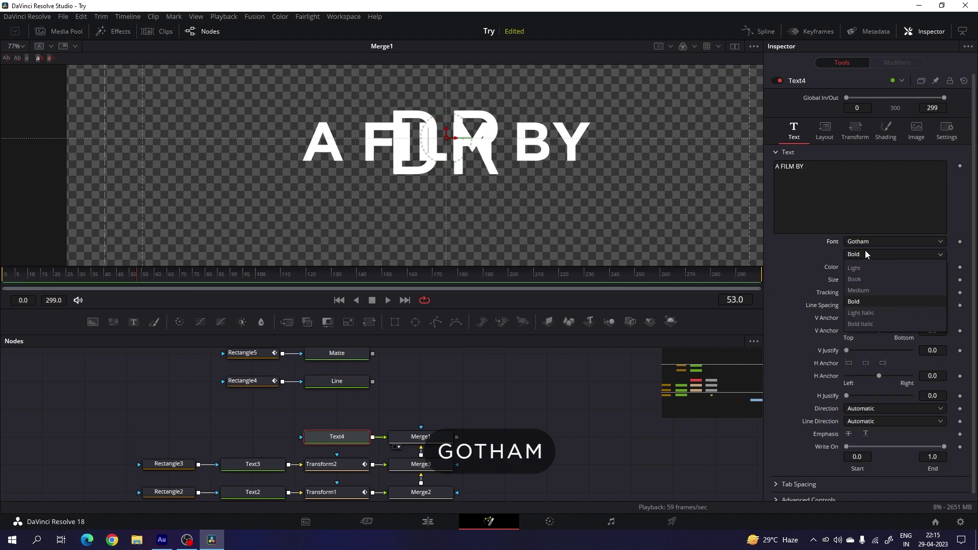
{"action": "left_click", "coordinate": [866, 290]}
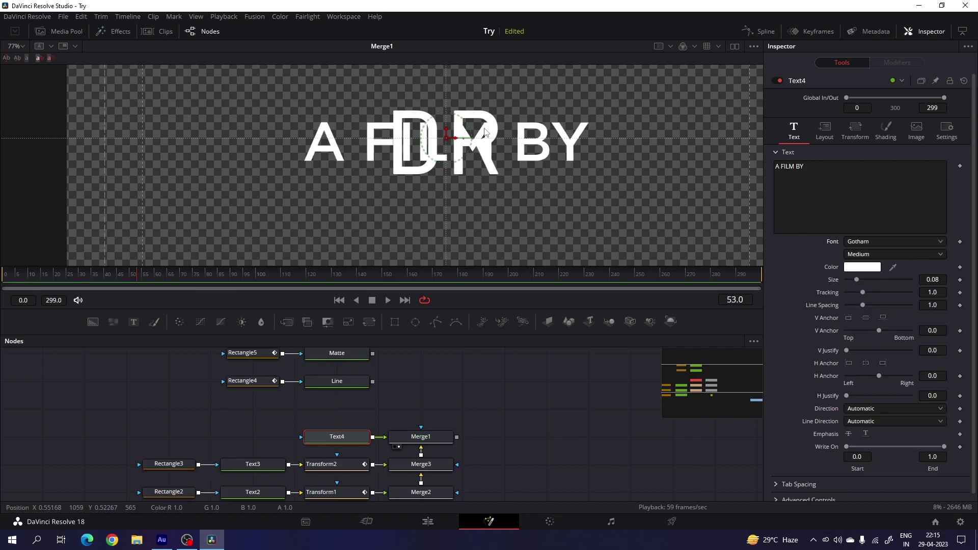
Place the "A FILM BY" text centred just above the DR letters, set its Size to 0.04 and check it against the full name
{"action": "left_click_drag", "start_coordinate": [446, 138], "coordinate": [446, 83]}
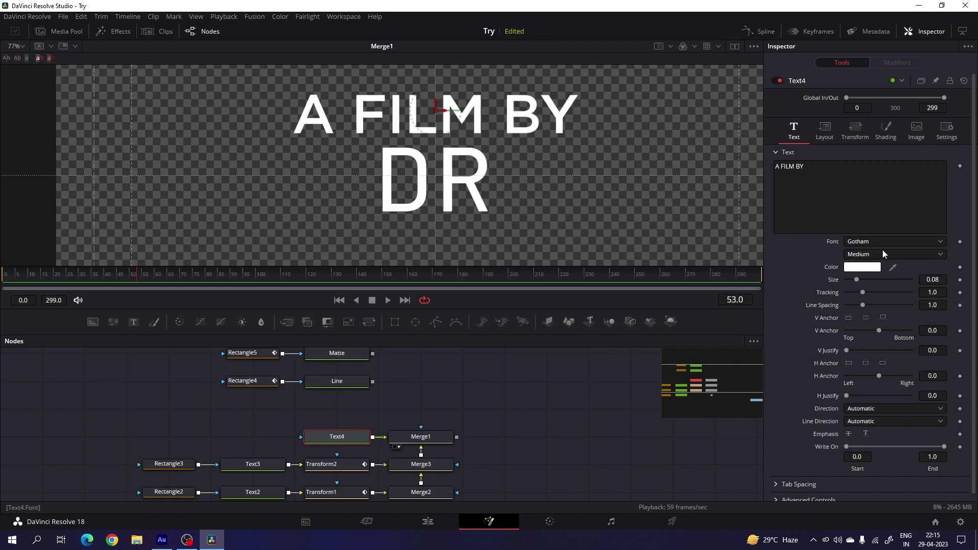
{"action": "left_click_drag", "start_coordinate": [857, 280], "coordinate": [794, 273]}
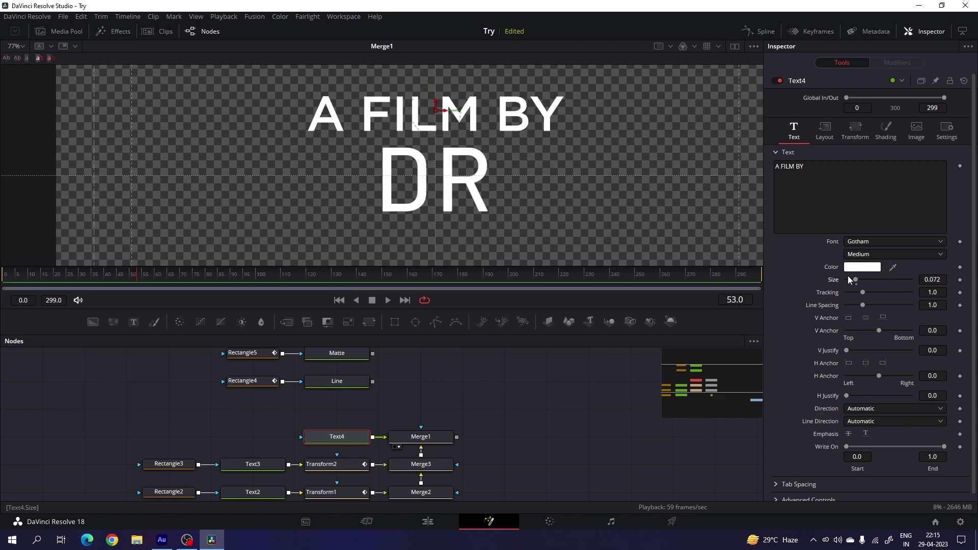
{"action": "left_click_drag", "start_coordinate": [854, 279], "coordinate": [851, 281]}
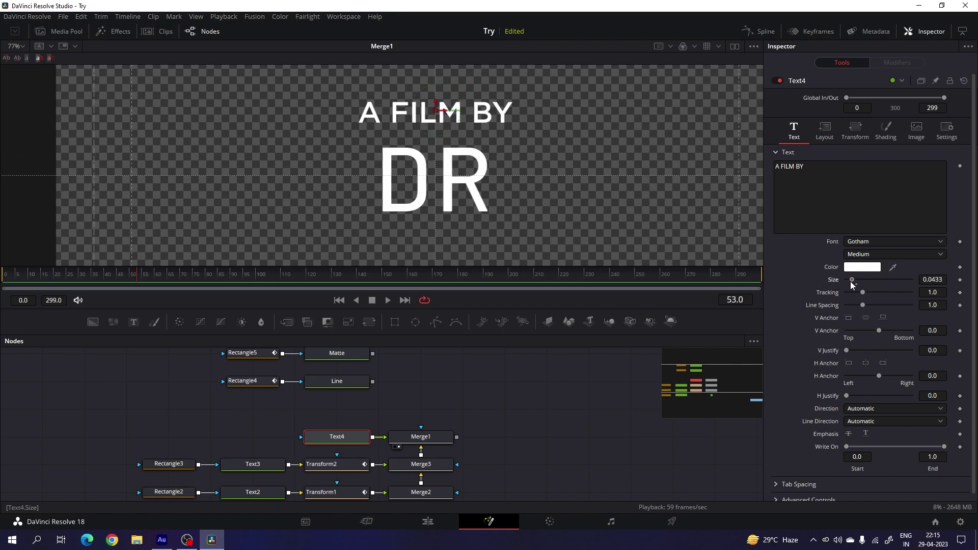
{"action": "left_click", "coordinate": [936, 280]}
{"action": "type", "text": "0.04"}
{"action": "key", "text": "Tab"}
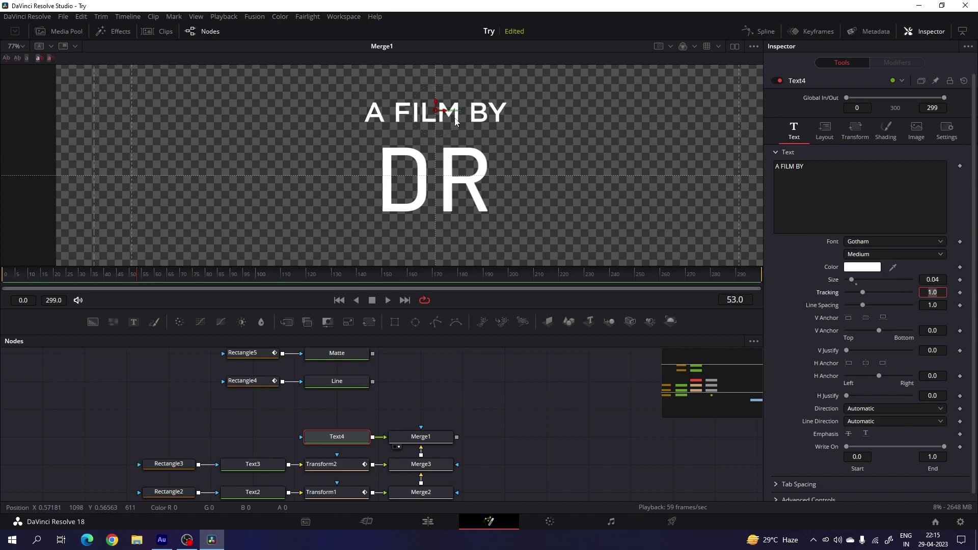
{"action": "left_click_drag", "start_coordinate": [436, 103], "coordinate": [439, 109]}
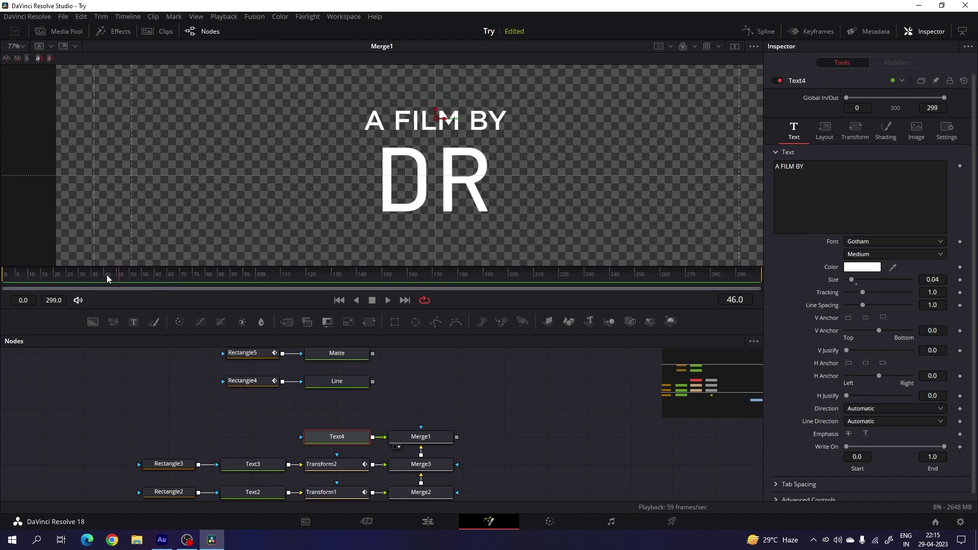
{"action": "left_click_drag", "start_coordinate": [150, 275], "coordinate": [467, 284]}
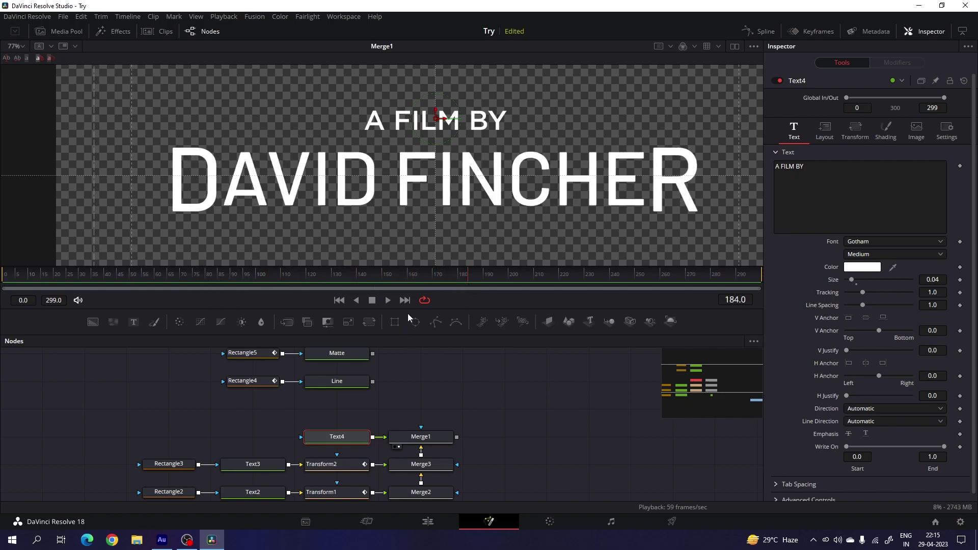
Merge the Line node over the Merge1 output, place the new merge beside Line and show it in the viewer
{"action": "left_click_drag", "start_coordinate": [410, 334], "coordinate": [417, 302]}
{"action": "scroll", "coordinate": [435, 352], "scroll_direction": "up", "scroll_amount": 2}
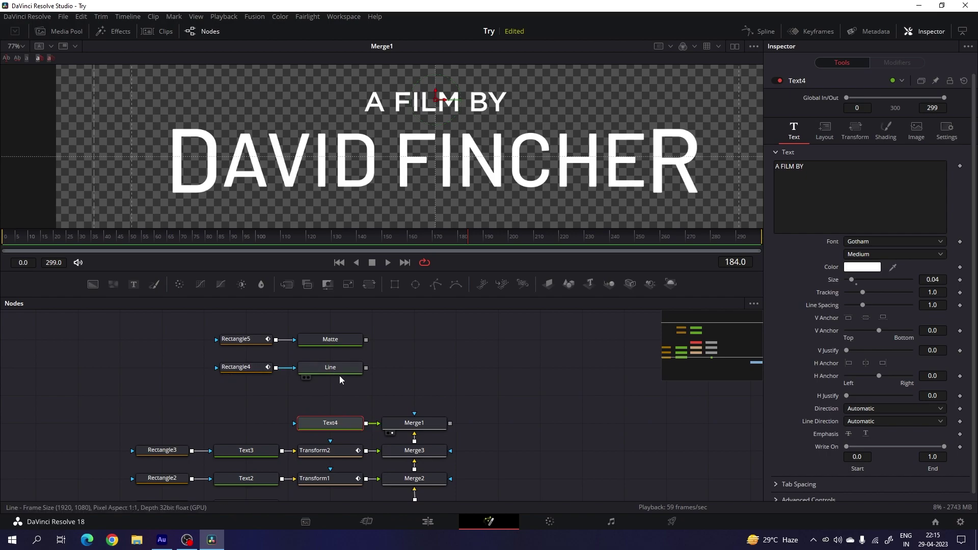
{"action": "left_click", "coordinate": [410, 365]}
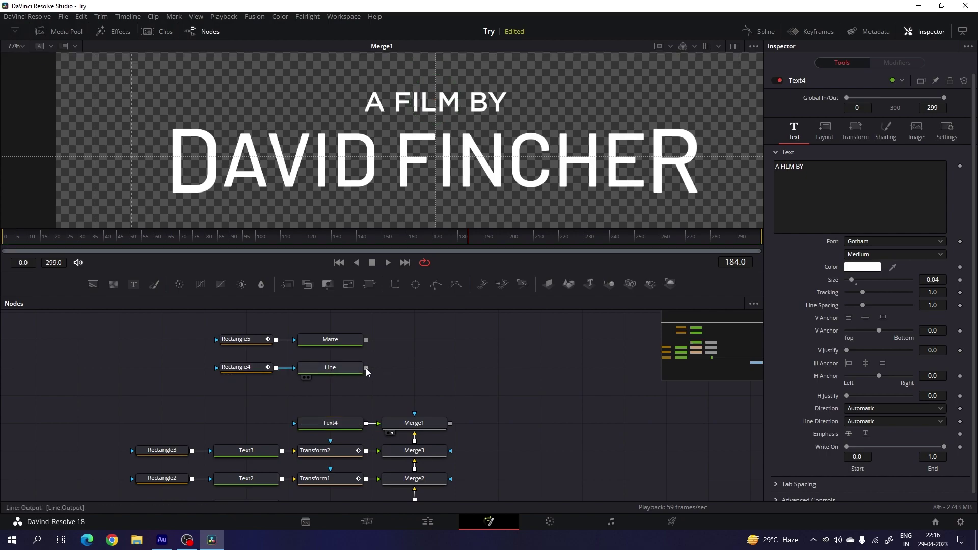
{"action": "left_click_drag", "start_coordinate": [366, 367], "coordinate": [450, 424]}
{"action": "left_click_drag", "start_coordinate": [525, 432], "coordinate": [443, 373]}
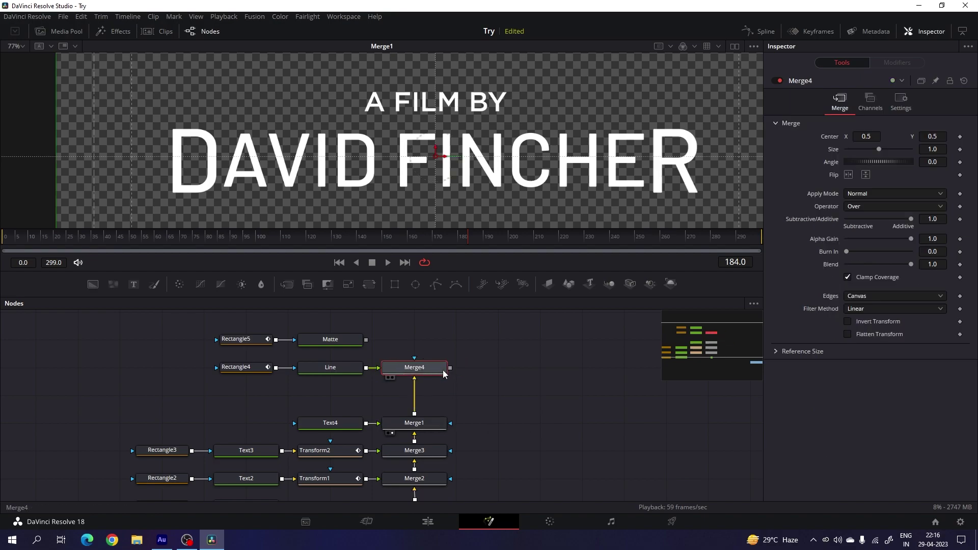
{"action": "key", "text": "1"}
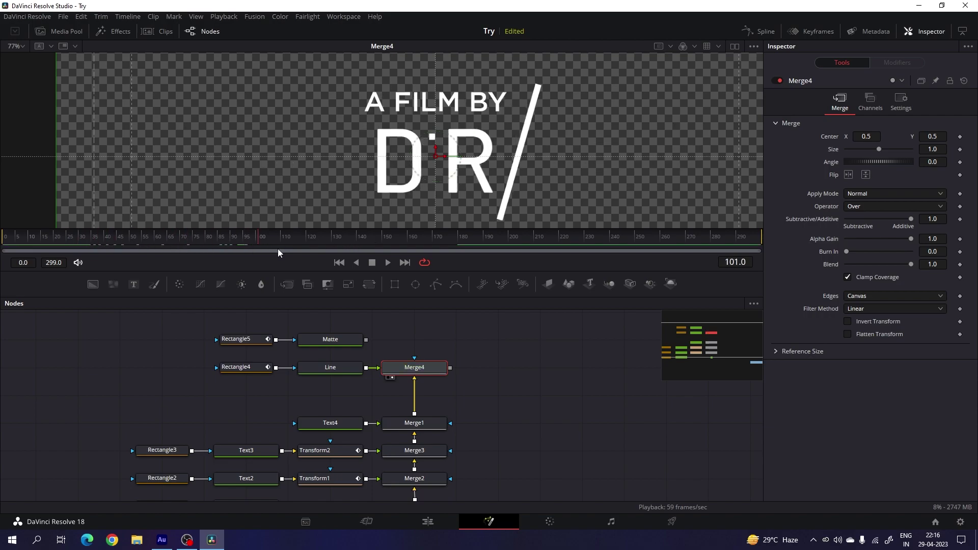
Reduce the "A FILM BY" text Size to 0.03, nudge it slightly down towards the DR letters and check it in playback
{"action": "left_click_drag", "start_coordinate": [2, 237], "coordinate": [27, 239]}
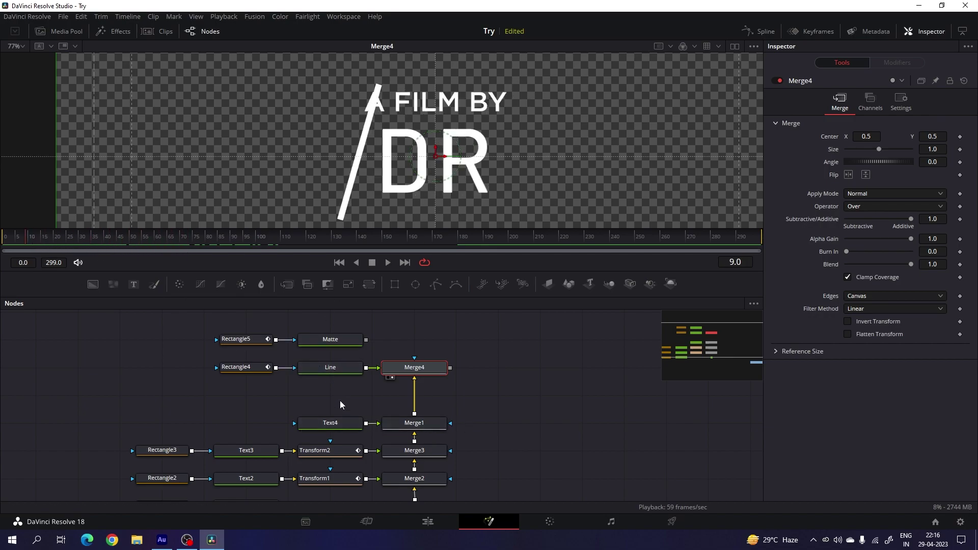
{"action": "left_click", "coordinate": [329, 423]}
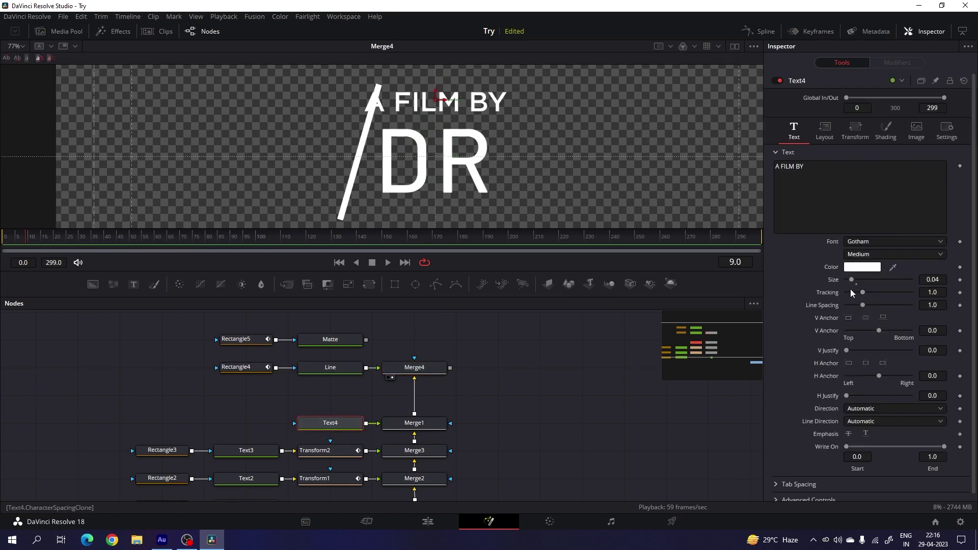
{"action": "left_click", "coordinate": [942, 279]}
{"action": "type", "text": "0.035"}
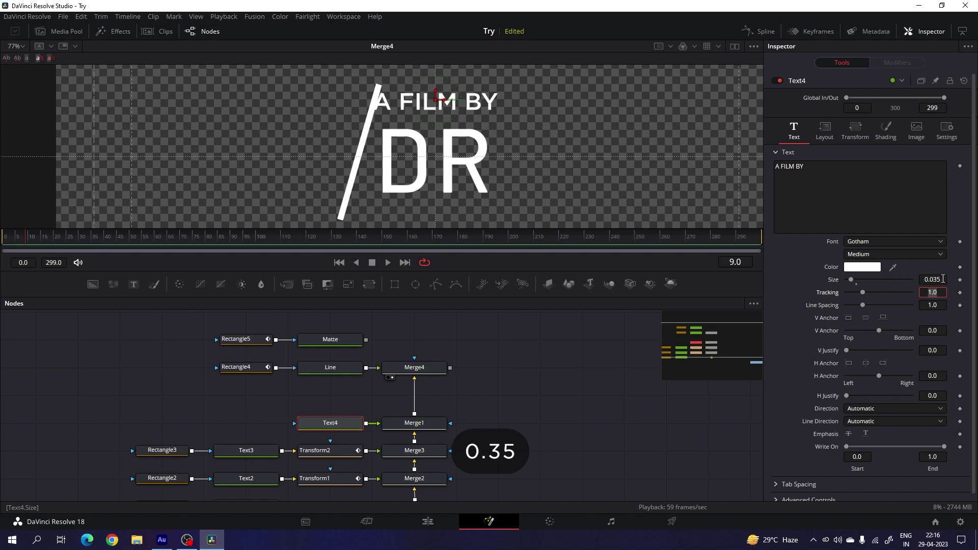
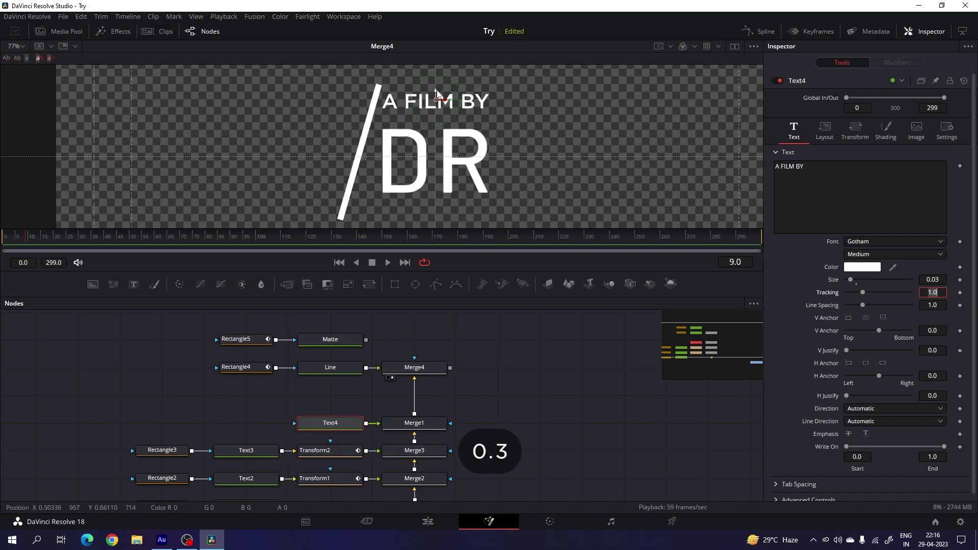
{"action": "left_click_drag", "start_coordinate": [435, 96], "coordinate": [435, 101]}
{"action": "left_click", "coordinate": [497, 353]}
{"action": "key", "text": "space"}
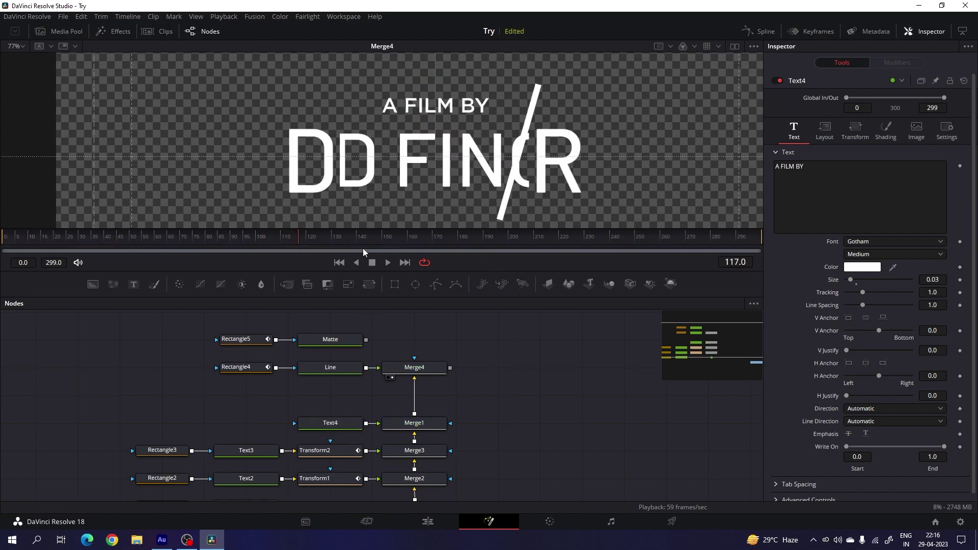
{"action": "left_click", "coordinate": [470, 238]}
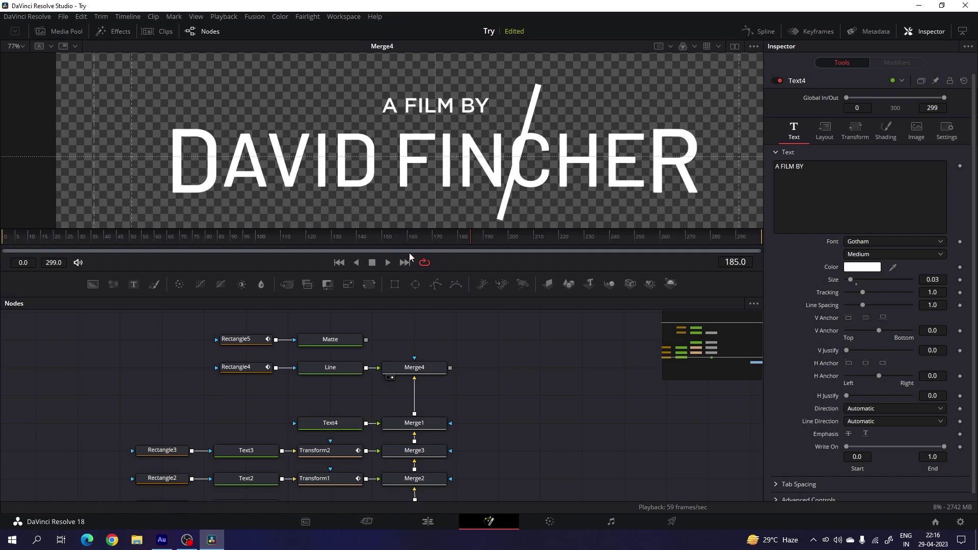
Add a Merge node with Matte as background and Merge4 as foreground, and show it in the viewer
{"action": "left_click_drag", "start_coordinate": [442, 339], "coordinate": [400, 369]}
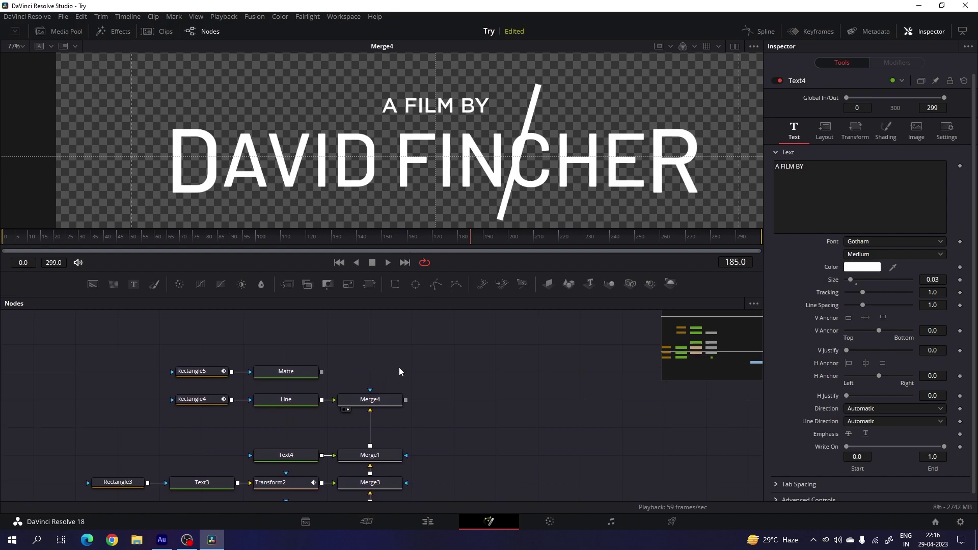
{"action": "left_click_drag", "start_coordinate": [287, 284], "coordinate": [436, 344]}
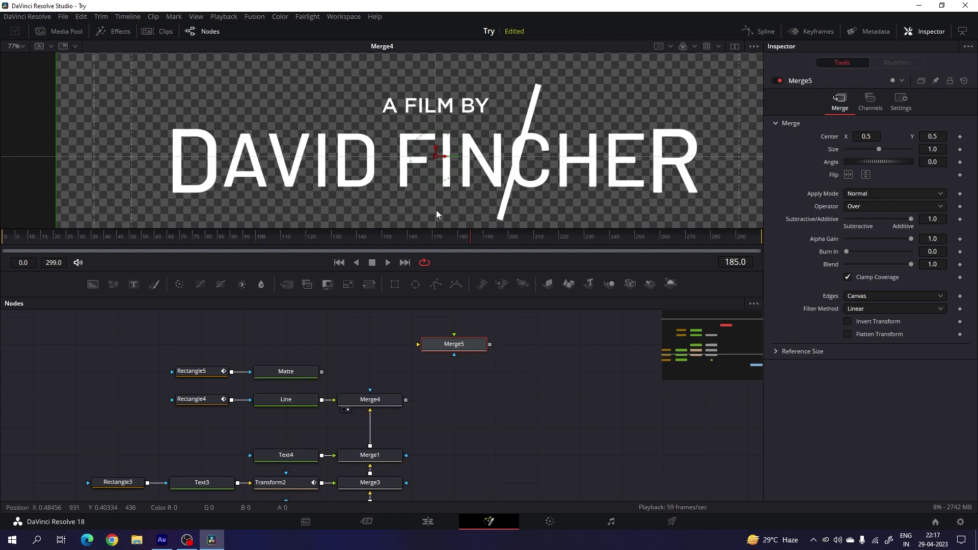
{"action": "left_click_drag", "start_coordinate": [418, 347], "coordinate": [321, 371]}
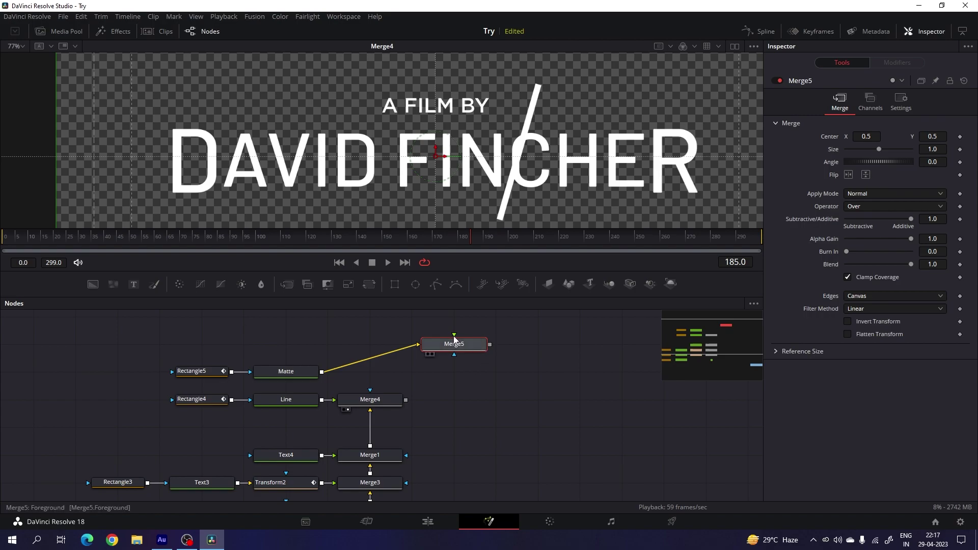
{"action": "left_click_drag", "start_coordinate": [453, 336], "coordinate": [380, 403]}
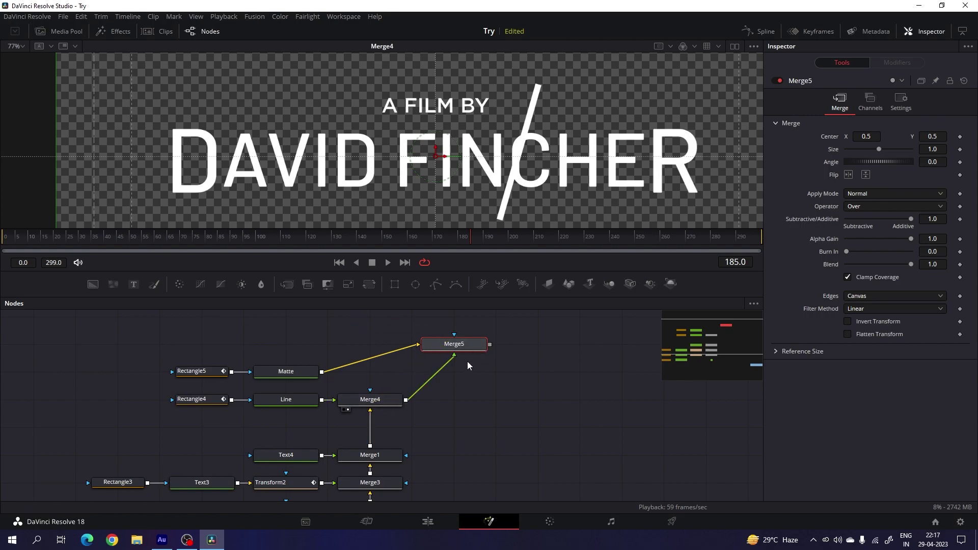
{"action": "key", "text": "1"}
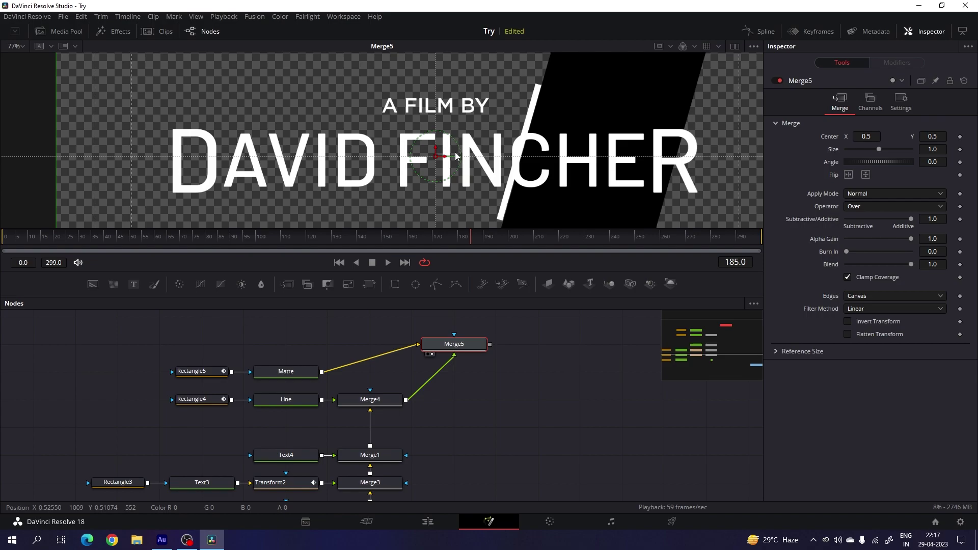
Set the Merge5 Operator to In and scrub through the title to check the masking
{"action": "mouse_move", "coordinate": [391, 239]}
{"action": "left_mouse_down"}
{"action": "mouse_move", "coordinate": [172, 238]}
{"action": "mouse_move", "coordinate": [288, 242]}
{"action": "mouse_move", "coordinate": [106, 219]}
{"action": "mouse_move", "coordinate": [403, 230]}
{"action": "left_mouse_up"}
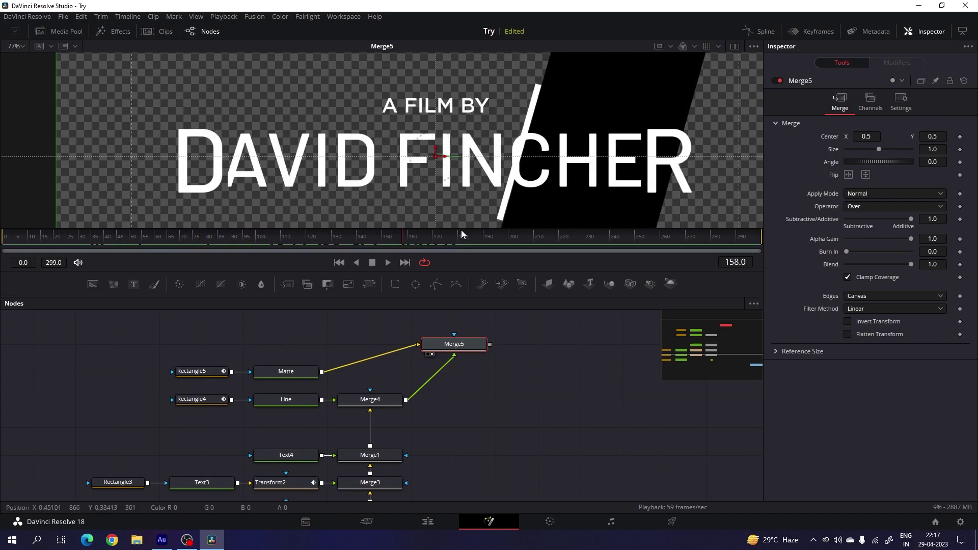
{"action": "left_click_drag", "start_coordinate": [462, 234], "coordinate": [374, 241]}
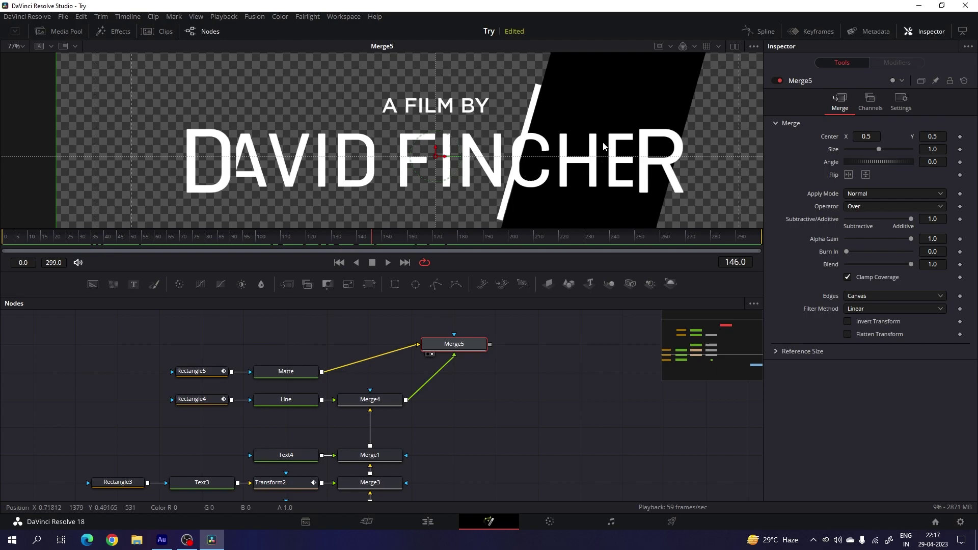
{"action": "left_click", "coordinate": [858, 207]}
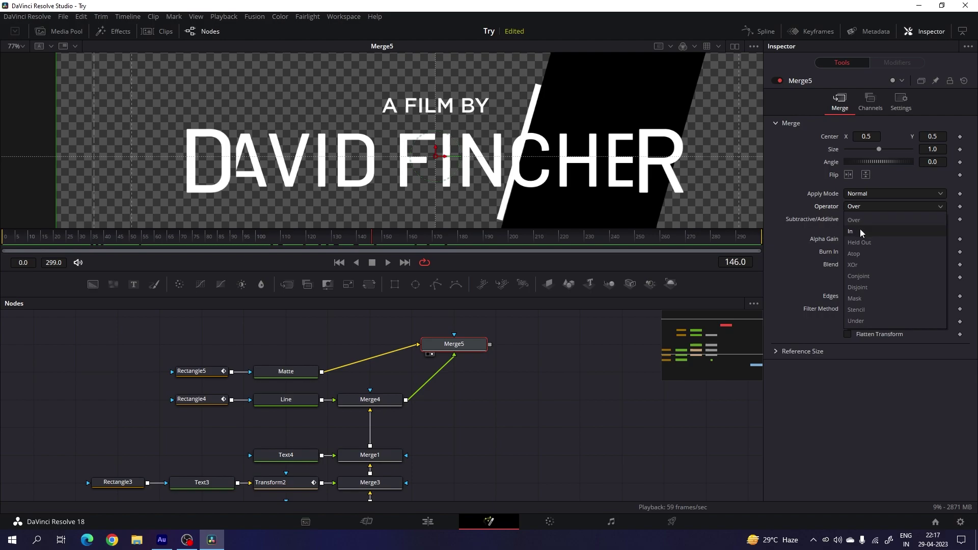
{"action": "left_click", "coordinate": [860, 230]}
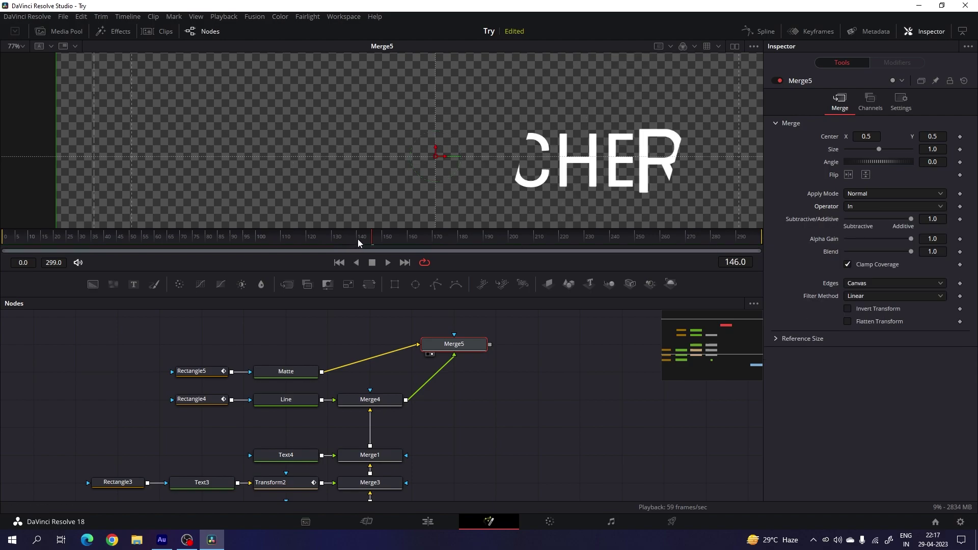
{"action": "left_click_drag", "start_coordinate": [357, 239], "coordinate": [426, 239]}
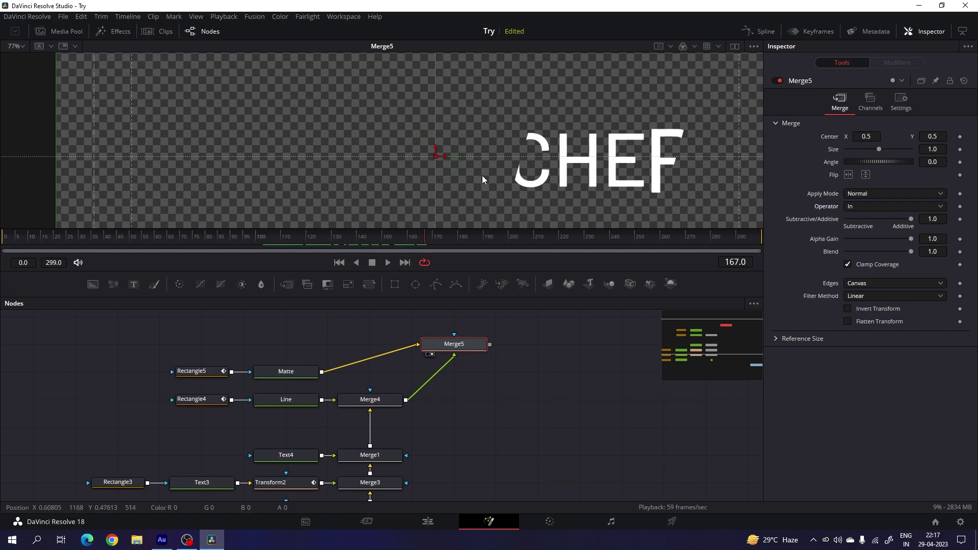
Invert the Rectangle5 matte mask and scrub through the title to check the reveal
{"action": "left_click", "coordinate": [206, 370]}
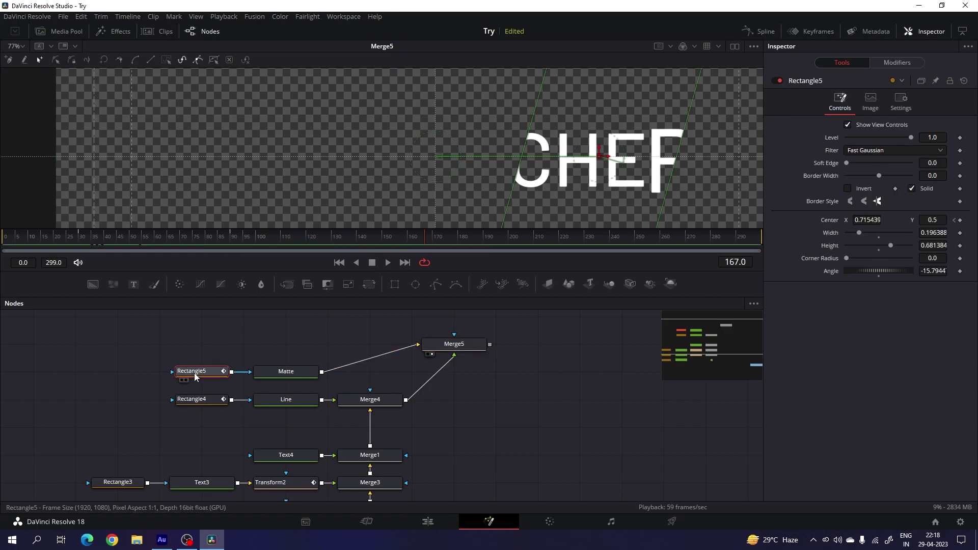
{"action": "left_click", "coordinate": [848, 189]}
{"action": "left_click_drag", "start_coordinate": [128, 246], "coordinate": [478, 239]}
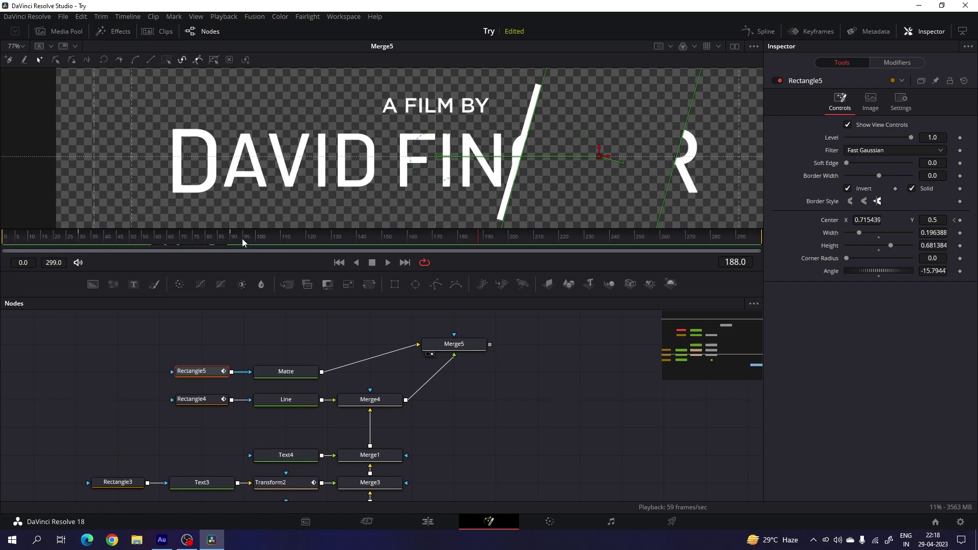
At frame 91, move the Rectangle5 mask beyond the frame's right edge to about Center X 1.17 and check the full name
{"action": "mouse_move", "coordinate": [236, 239]}
{"action": "left_mouse_down"}
{"action": "mouse_move", "coordinate": [209, 238]}
{"action": "mouse_move", "coordinate": [232, 239]}
{"action": "left_mouse_up"}
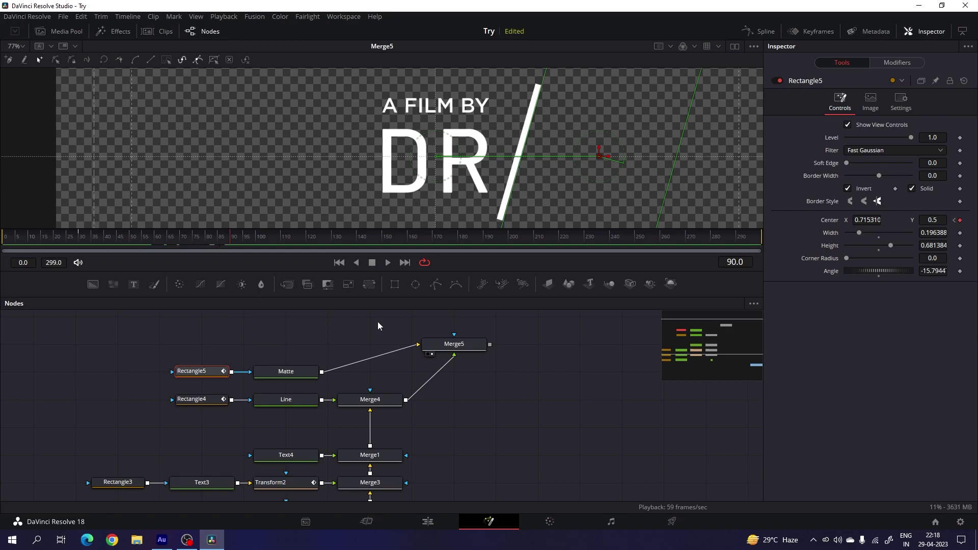
{"action": "left_click_drag", "start_coordinate": [231, 240], "coordinate": [234, 240]}
{"action": "left_click_drag", "start_coordinate": [348, 156], "coordinate": [597, 157]}
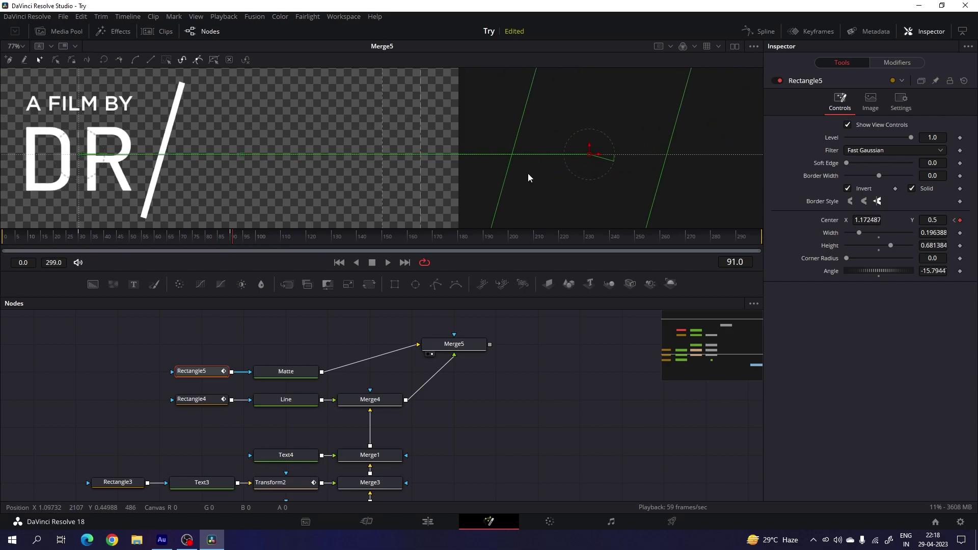
{"action": "left_click_drag", "start_coordinate": [528, 175], "coordinate": [500, 153]}
{"action": "left_click_drag", "start_coordinate": [432, 92], "coordinate": [600, 164]}
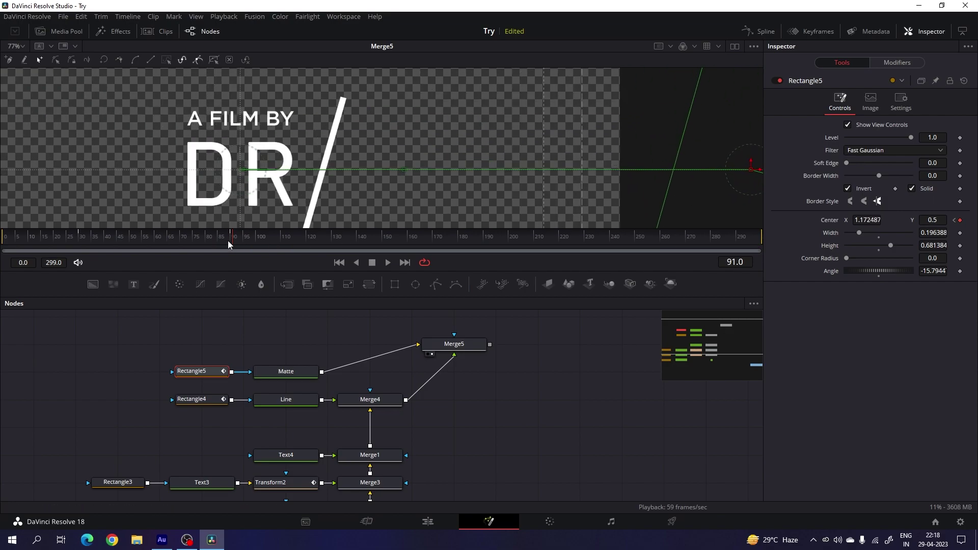
{"action": "left_click_drag", "start_coordinate": [228, 240], "coordinate": [467, 234]}
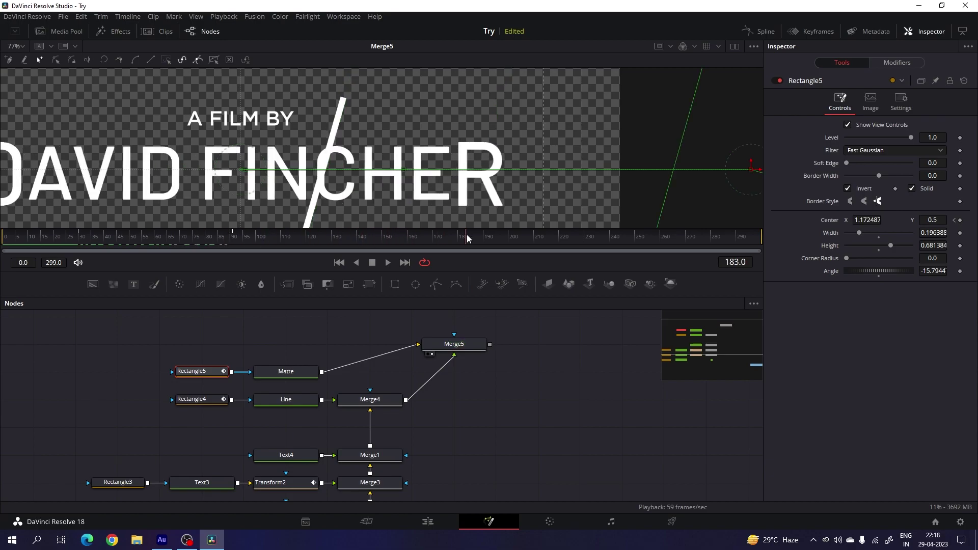
{"action": "left_click_drag", "start_coordinate": [458, 153], "coordinate": [641, 144]}
{"action": "left_click_drag", "start_coordinate": [366, 237], "coordinate": [466, 237]}
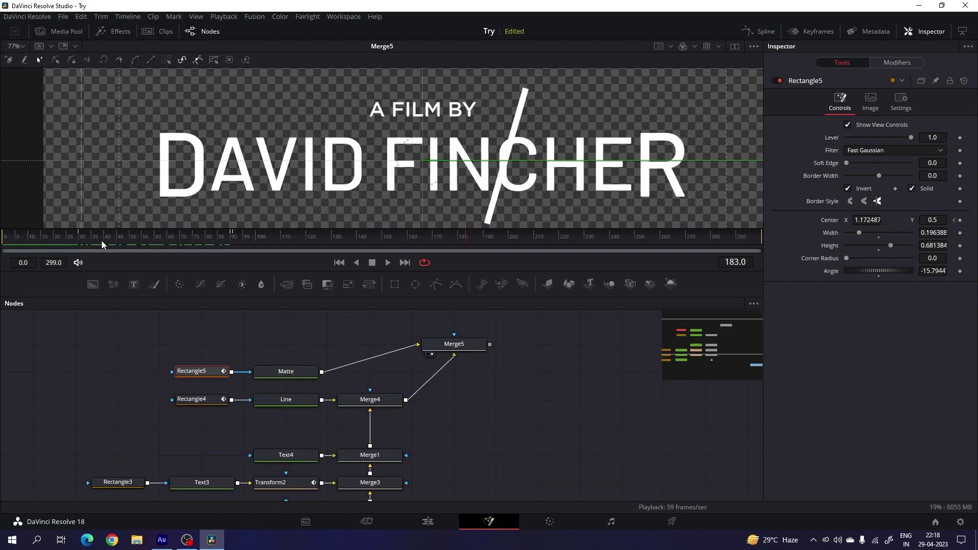
Animate the Rectangle4 line mask's Height with a key at frame 40 and a value of 0.0 at frame 0
{"action": "left_click_drag", "start_coordinate": [102, 240], "coordinate": [106, 239]}
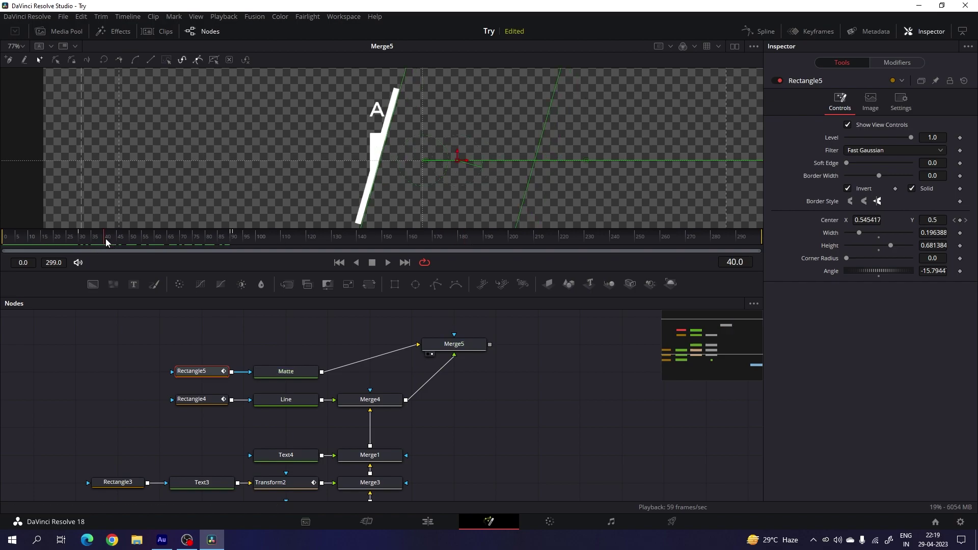
{"action": "left_click", "coordinate": [204, 400]}
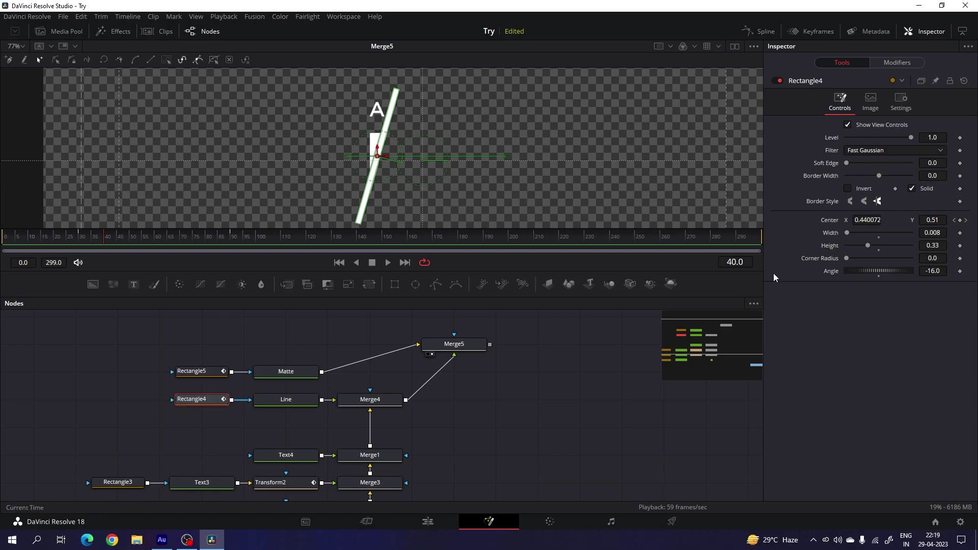
{"action": "right_click", "coordinate": [836, 246]}
{"action": "left_click", "coordinate": [856, 252]}
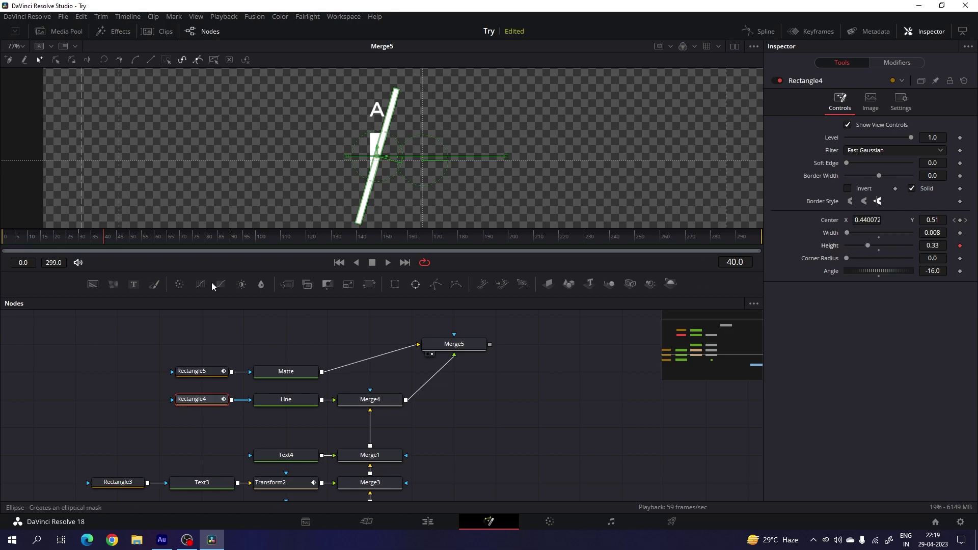
{"action": "left_click_drag", "start_coordinate": [103, 239], "coordinate": [2, 249]}
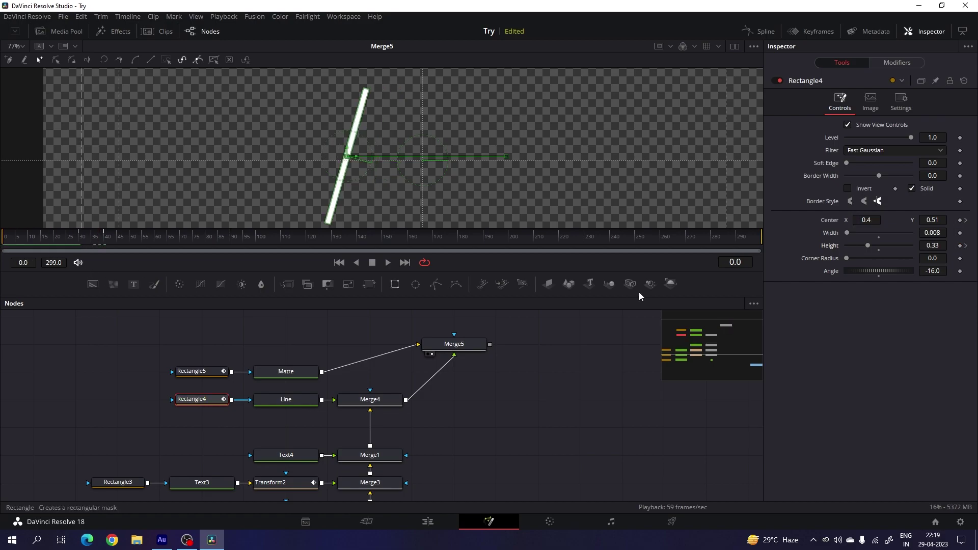
{"action": "left_click_drag", "start_coordinate": [868, 246], "coordinate": [819, 246]}
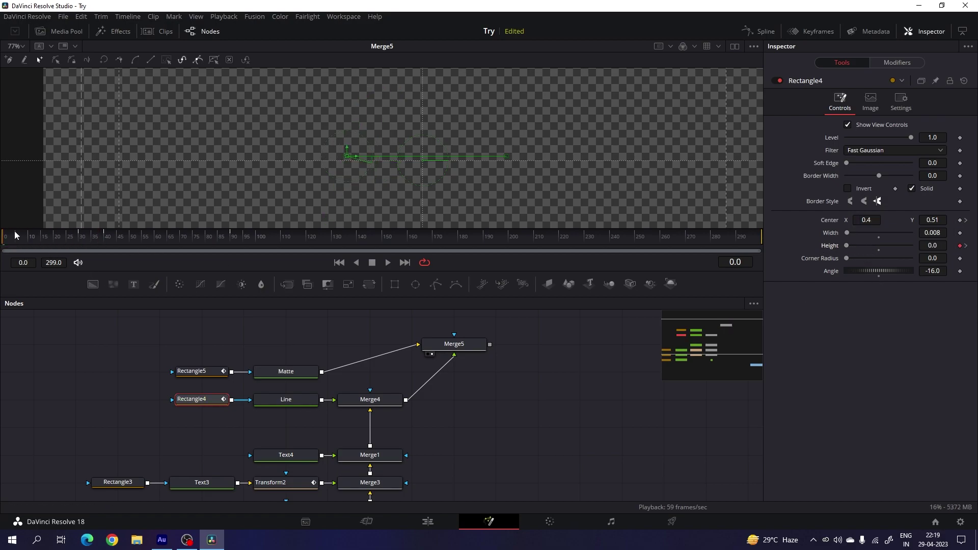
Check how the line grows, and key the Rectangle4 Height at 0.33 on frame 60
{"action": "left_click_drag", "start_coordinate": [37, 240], "coordinate": [156, 243]}
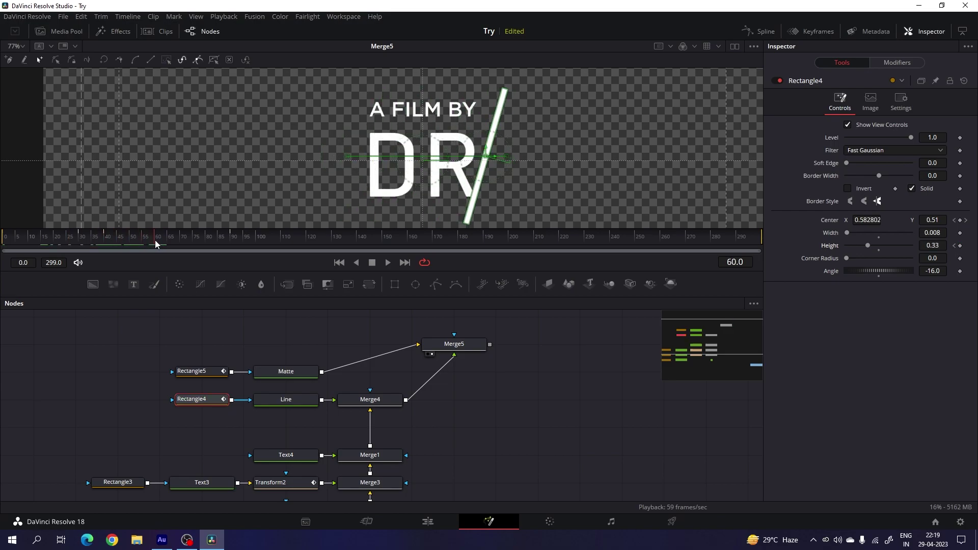
{"action": "right_click", "coordinate": [830, 247]}
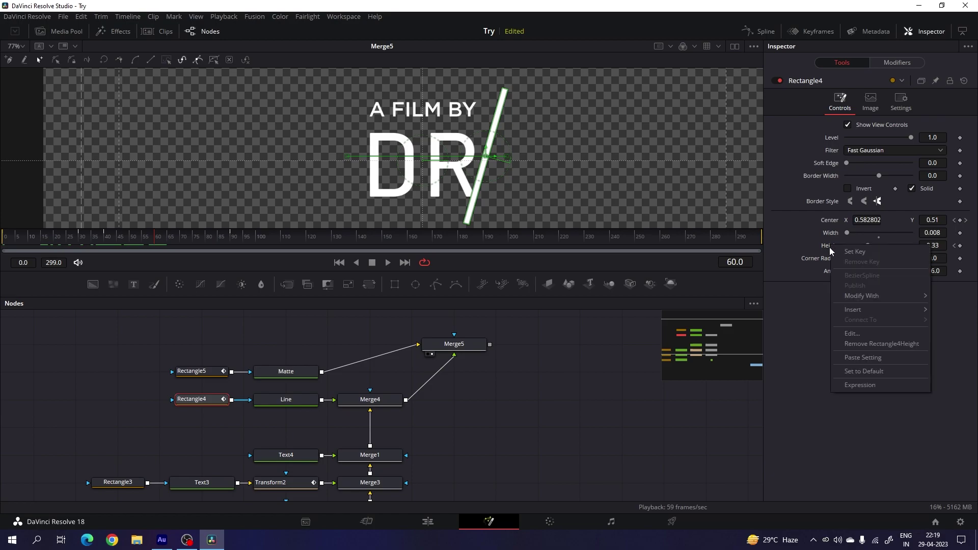
{"action": "left_click", "coordinate": [863, 256]}
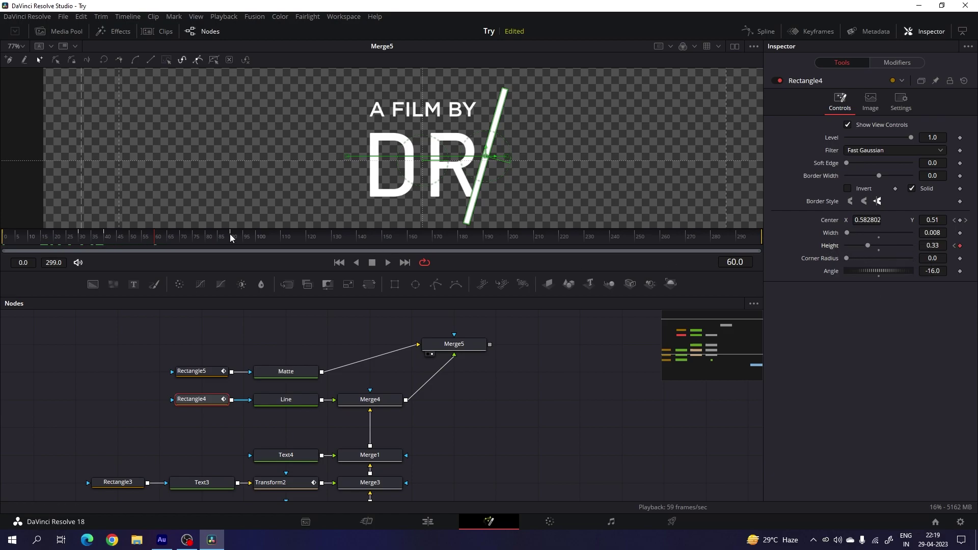
Key the Rectangle4 line mask's Height at 0.0 on frame 90 and check the shrinking line at frame 79
{"action": "mouse_move", "coordinate": [230, 234]}
{"action": "left_mouse_down"}
{"action": "mouse_move", "coordinate": [188, 235]}
{"action": "mouse_move", "coordinate": [231, 237]}
{"action": "left_mouse_up"}
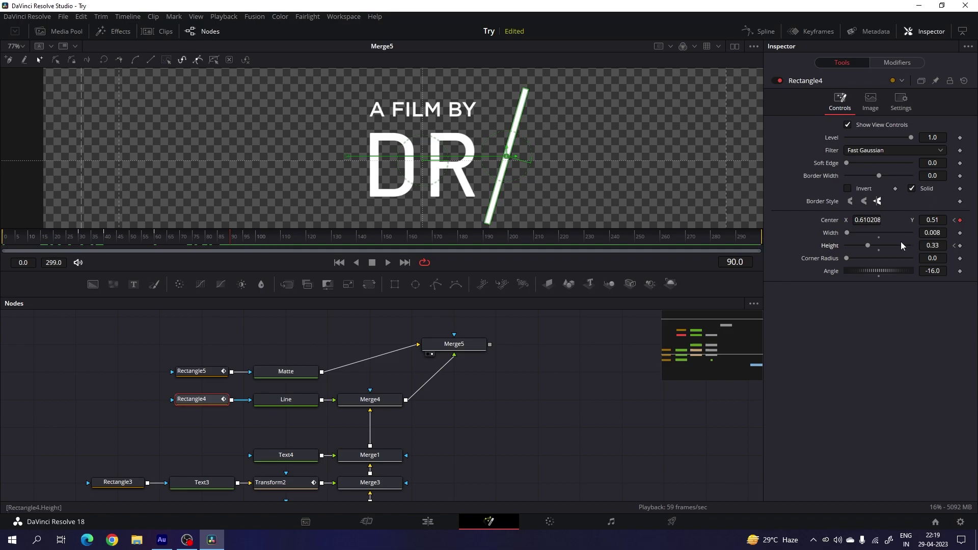
{"action": "left_click_drag", "start_coordinate": [866, 246], "coordinate": [846, 246]}
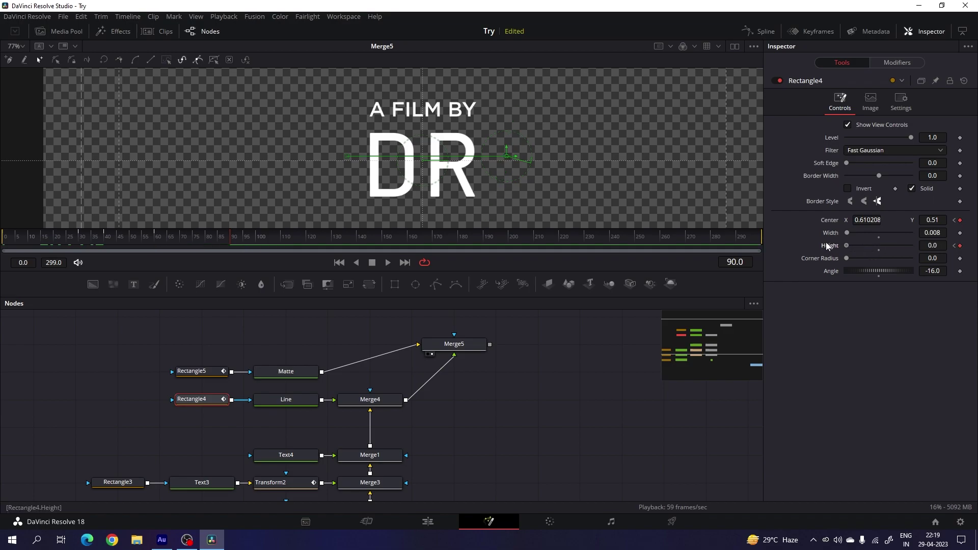
{"action": "left_click", "coordinate": [207, 238]}
Open the Spline editor and show only the Rectangle4 Height curve, fitted to the graph
{"action": "left_click", "coordinate": [758, 31]}
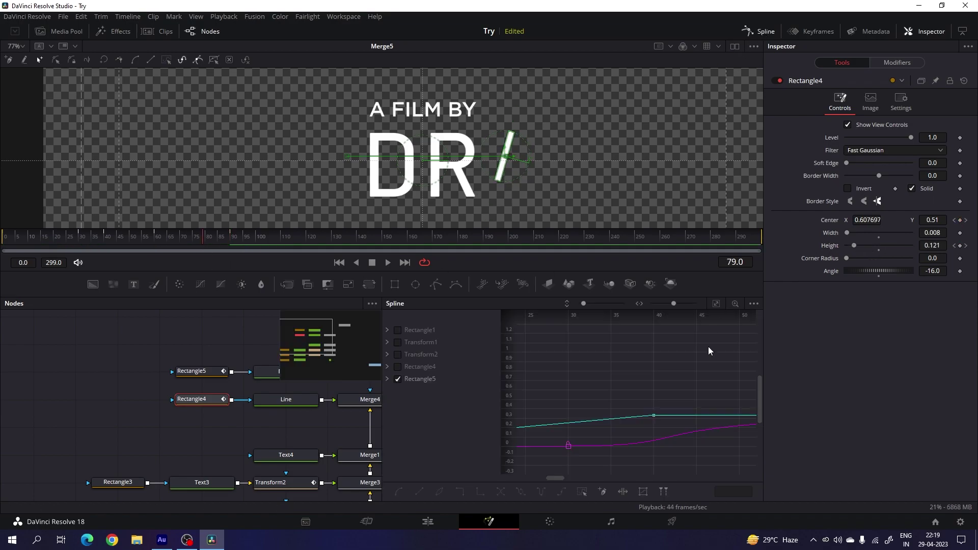
{"action": "key", "text": "F4"}
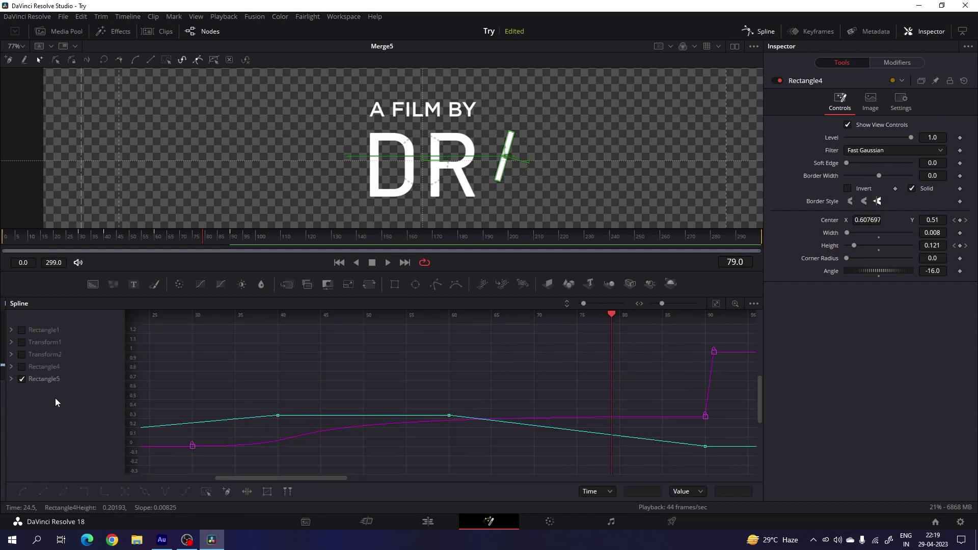
{"action": "left_click", "coordinate": [10, 367]}
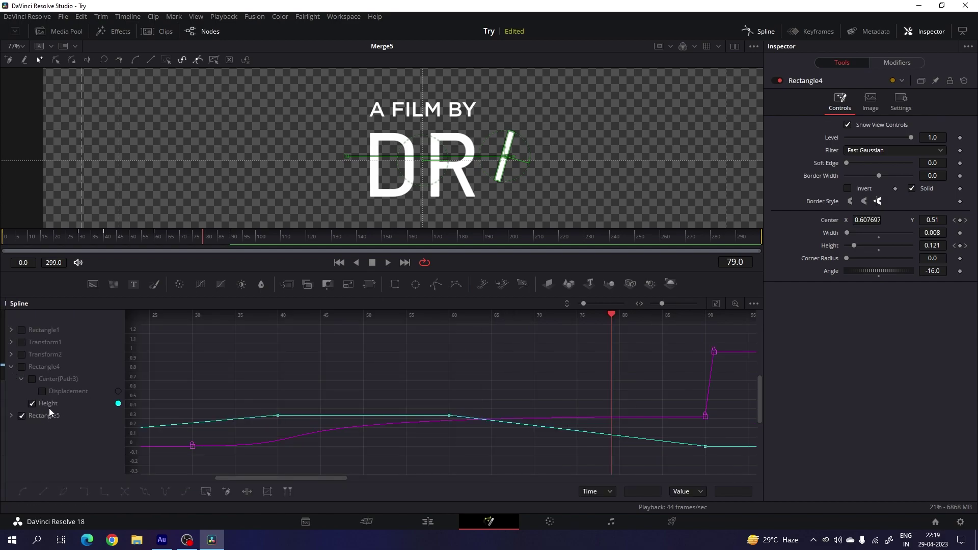
{"action": "left_click", "coordinate": [21, 417]}
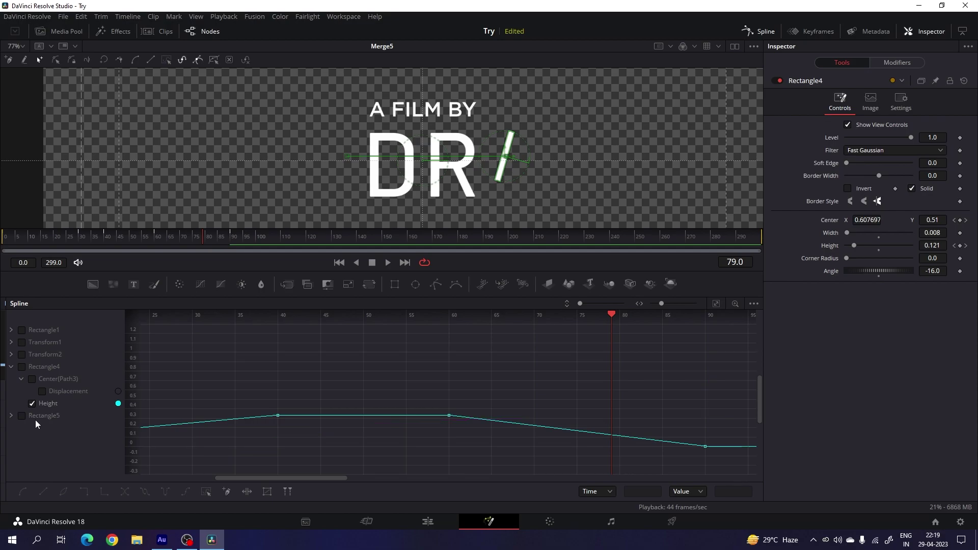
{"action": "left_click", "coordinate": [42, 405]}
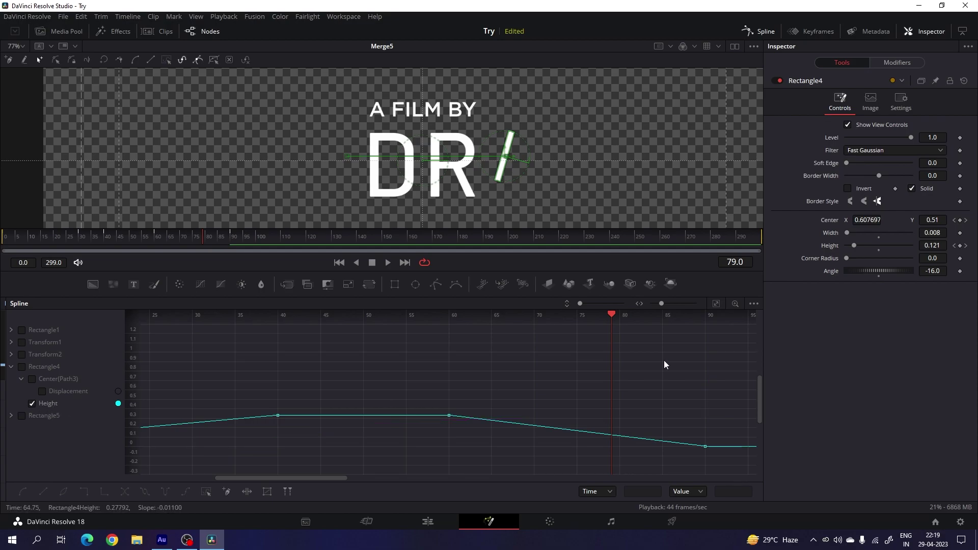
{"action": "left_click", "coordinate": [716, 303]}
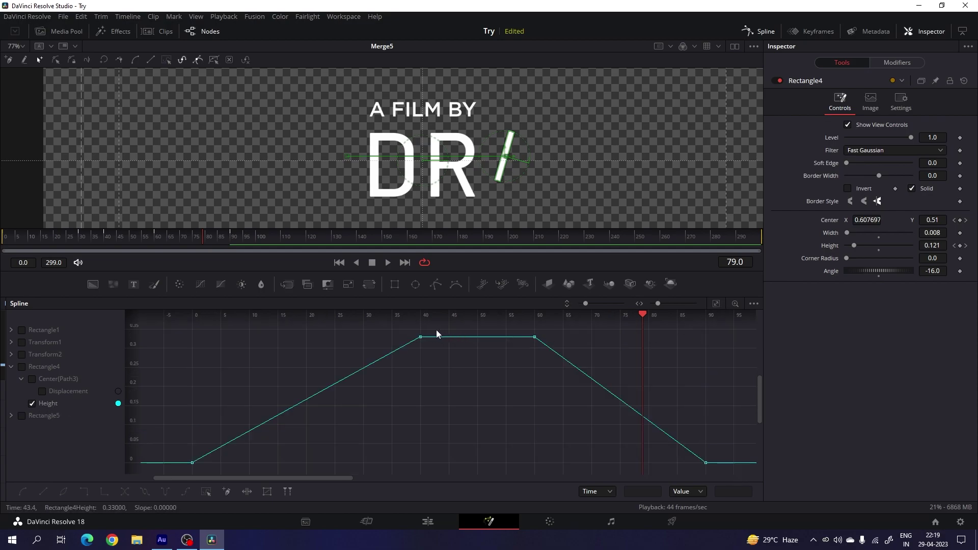
Smooth the rising and falling segments of the Rectangle4 Height curve between frames 0–40 and 60–90
{"action": "left_click_drag", "start_coordinate": [439, 329], "coordinate": [182, 472]}
{"action": "key", "text": "shift+s"}
{"action": "left_click_drag", "start_coordinate": [519, 328], "coordinate": [716, 469]}
{"action": "key", "text": "shift+s"}
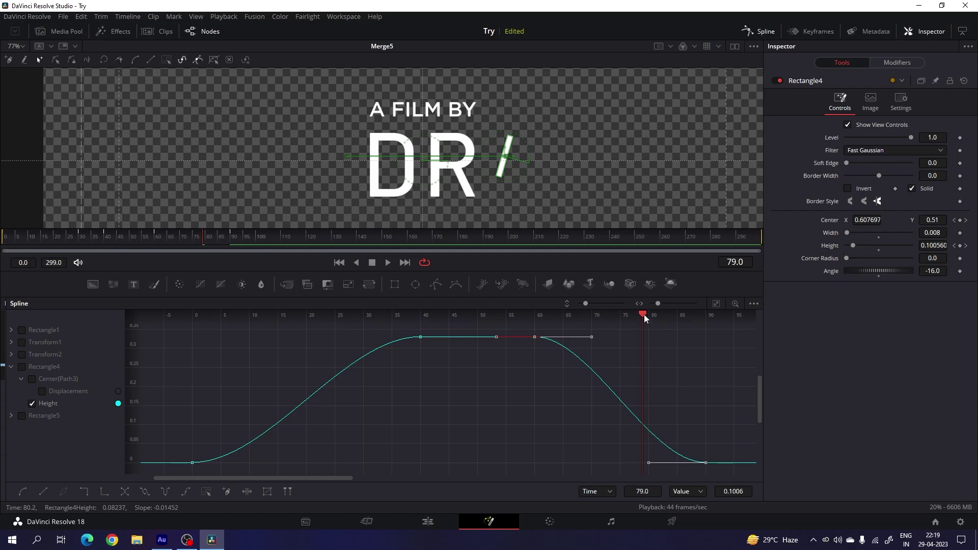
Stretch the frame 60 key's outgoing handle to frame 90 and the frame 40 key's incoming handle to frame 0, then close the Spline editor
{"action": "left_click_drag", "start_coordinate": [643, 314], "coordinate": [704, 338]}
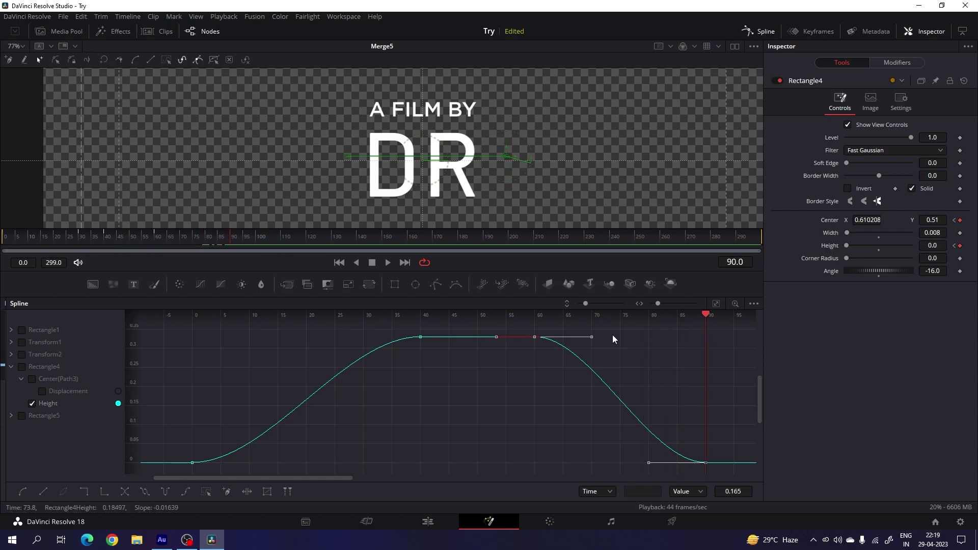
{"action": "left_click_drag", "start_coordinate": [591, 337], "coordinate": [704, 339]}
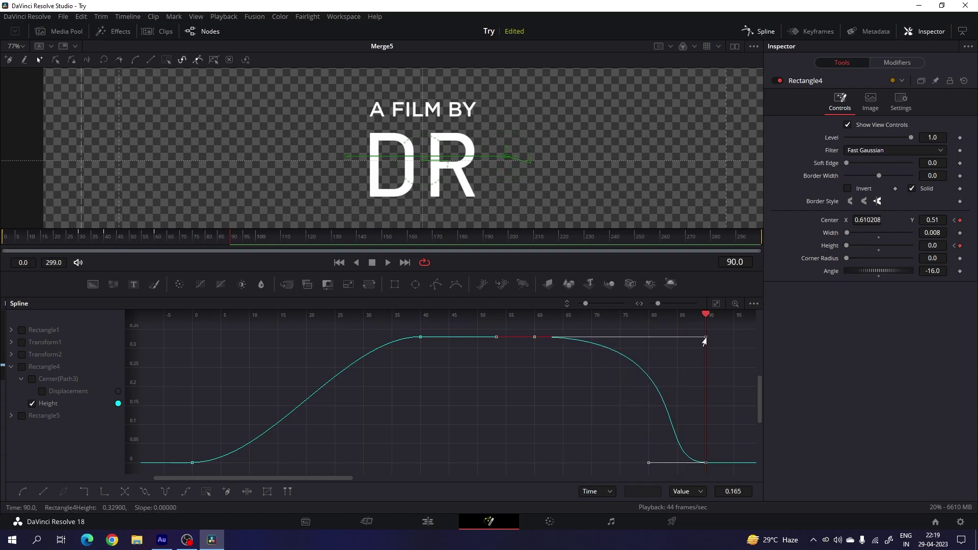
{"action": "left_click", "coordinate": [420, 336]}
{"action": "left_click_drag", "start_coordinate": [345, 337], "coordinate": [192, 337]}
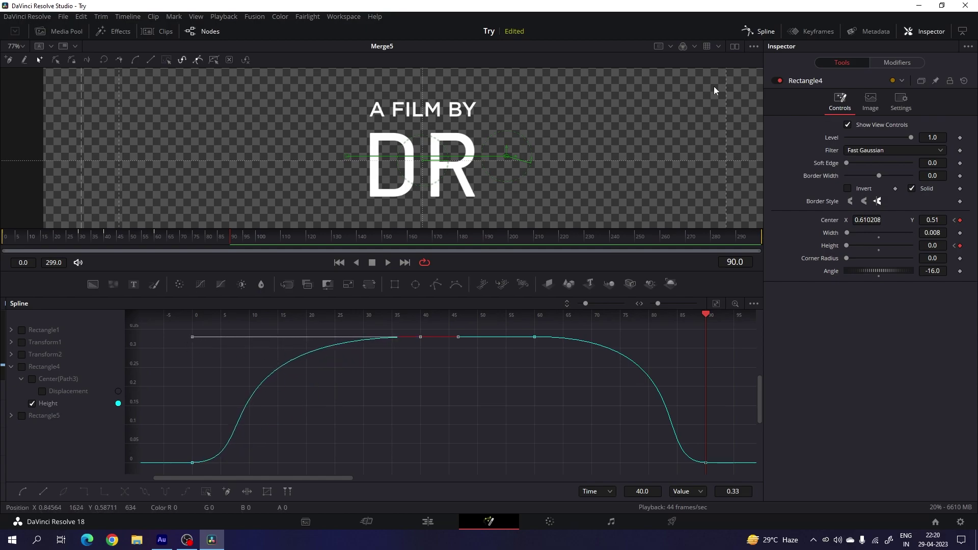
{"action": "left_click", "coordinate": [761, 32]}
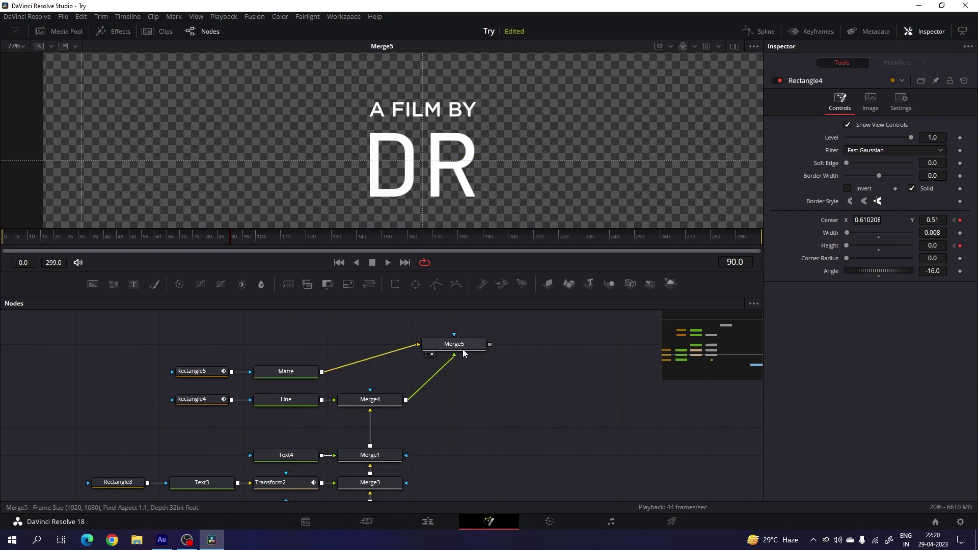
Align the Merge5 node beside Matte and play the title animation from the start
{"action": "left_click", "coordinate": [380, 372]}
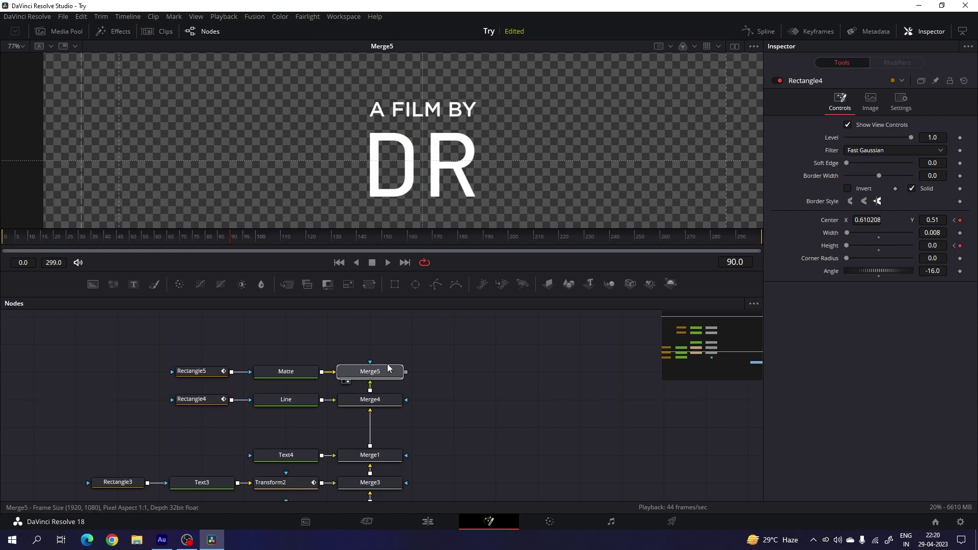
{"action": "left_click", "coordinate": [343, 262]}
{"action": "key", "text": "space"}
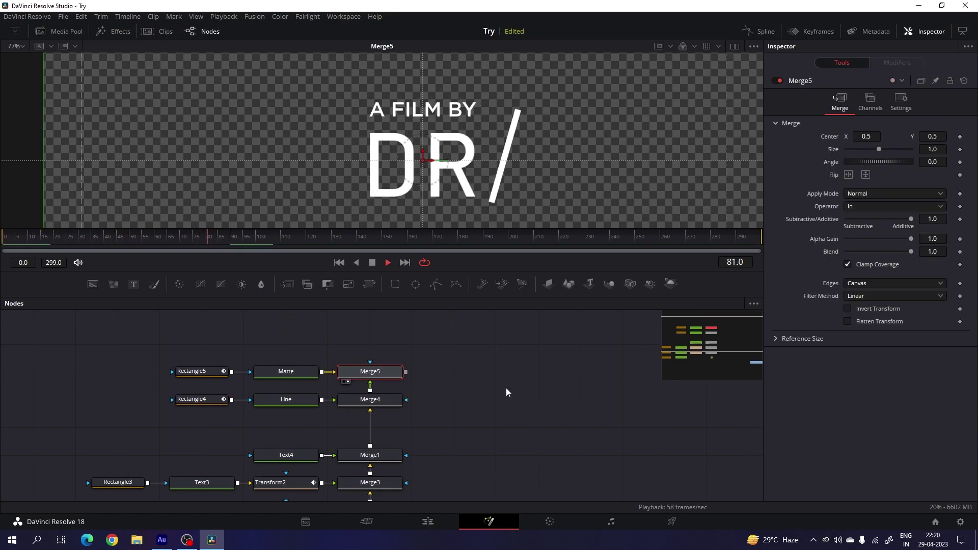
{"action": "key", "text": "space"}
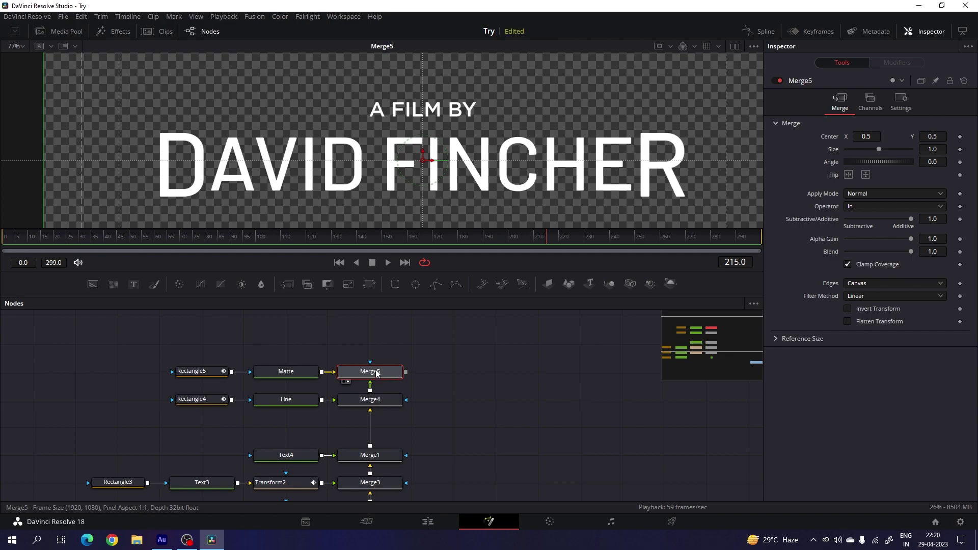
Add a Transform node after Merge5, place it beside that node and show its output in the viewer
{"action": "left_click", "coordinate": [366, 286]}
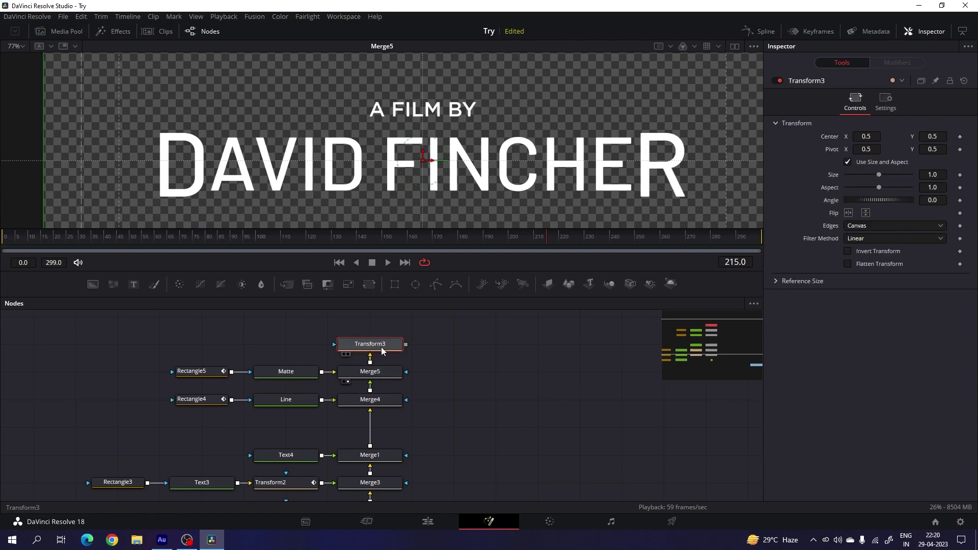
{"action": "left_click_drag", "start_coordinate": [401, 348], "coordinate": [485, 378]}
{"action": "key", "text": "1"}
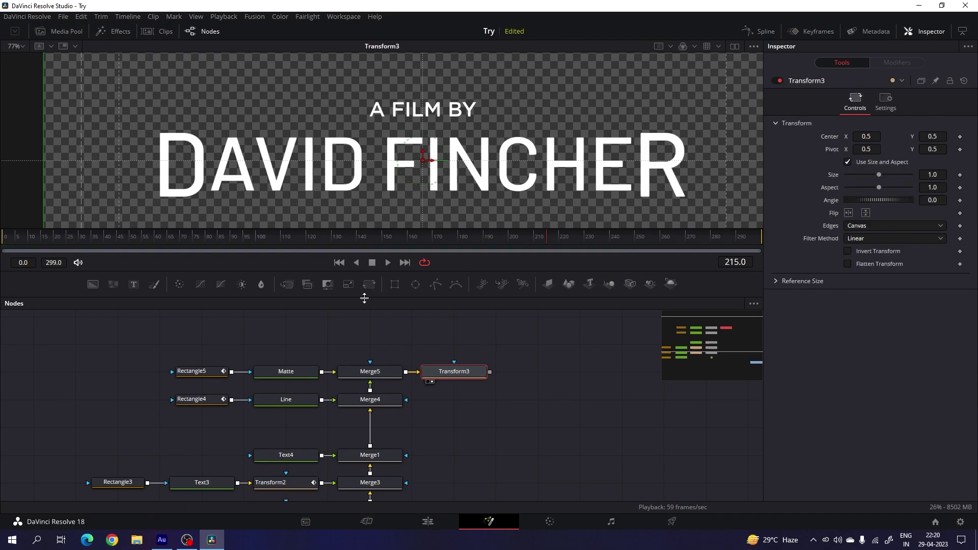
Scale the whole title down by setting the Transform3 Size to 0.9
{"action": "left_click", "coordinate": [25, 48]}
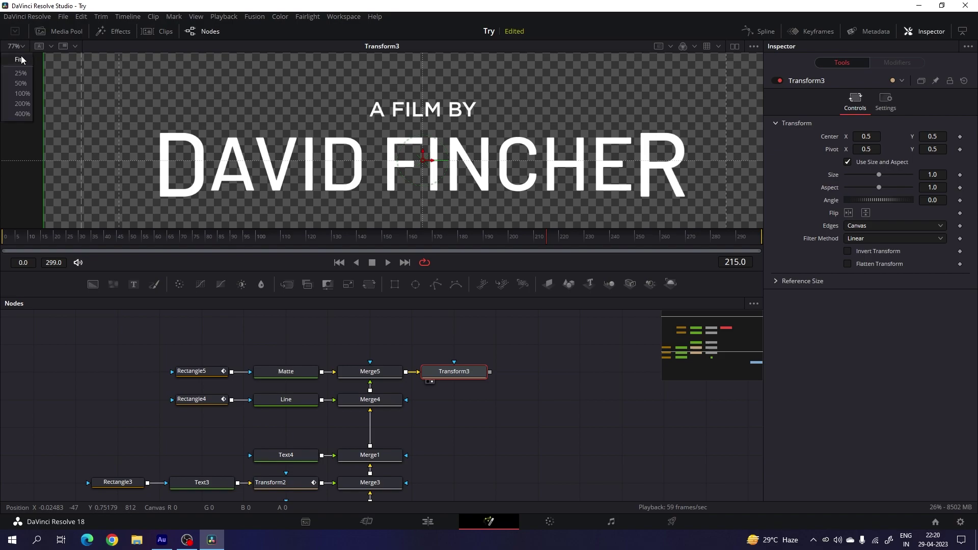
{"action": "left_click", "coordinate": [16, 84]}
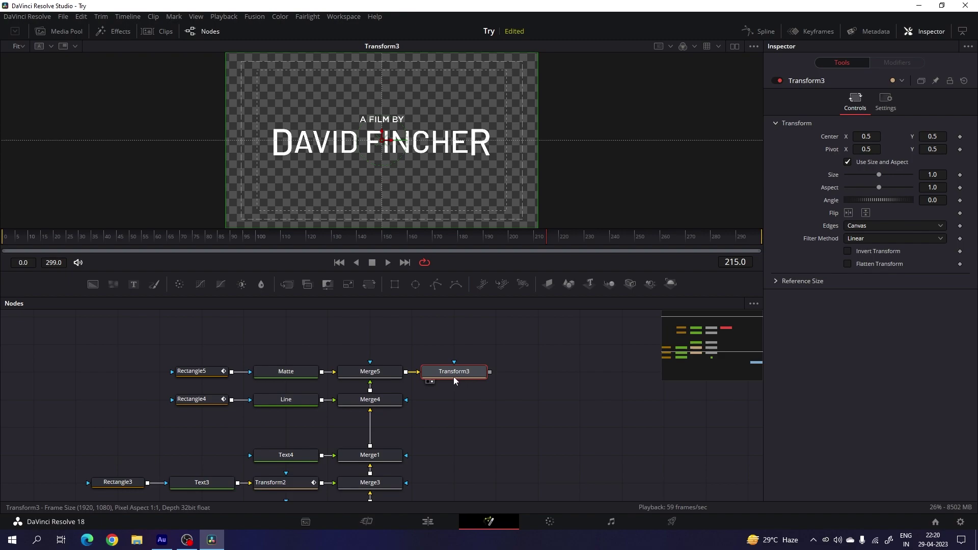
{"action": "left_click_drag", "start_coordinate": [537, 207], "coordinate": [524, 204]}
{"action": "left_click", "coordinate": [923, 175]}
{"action": "type", "text": "0.9"}
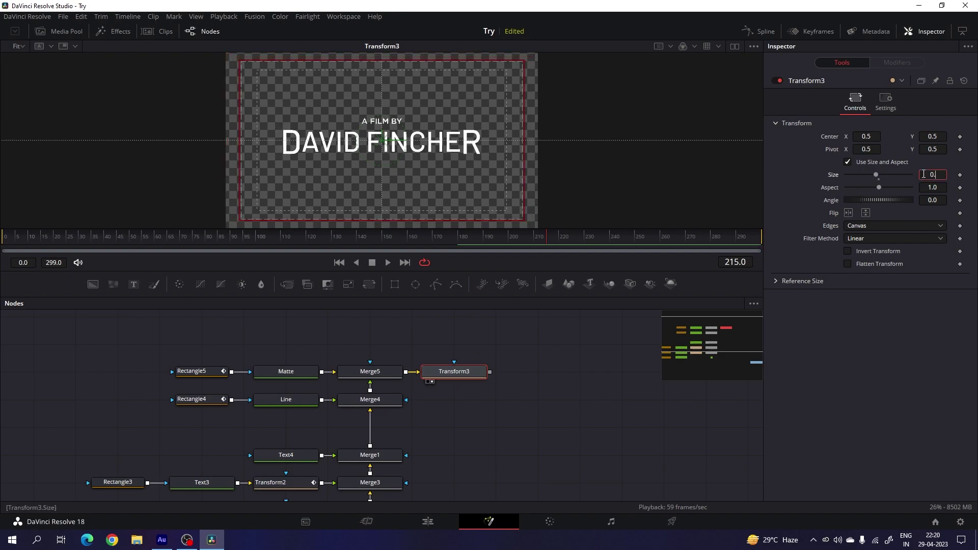
{"action": "key", "text": "Tab"}
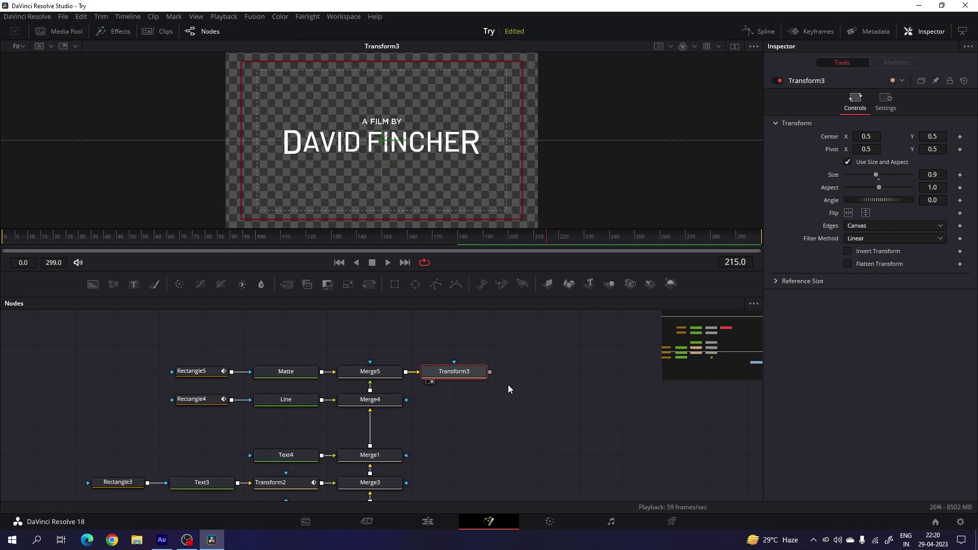
Move MediaOut1 near Transform3 and connect the Transform3 output to it
{"action": "left_click", "coordinate": [508, 384]}
{"action": "scroll", "coordinate": [510, 392], "scroll_direction": "down", "scroll_amount": 1}
{"action": "left_click_drag", "start_coordinate": [564, 402], "coordinate": [464, 349]}
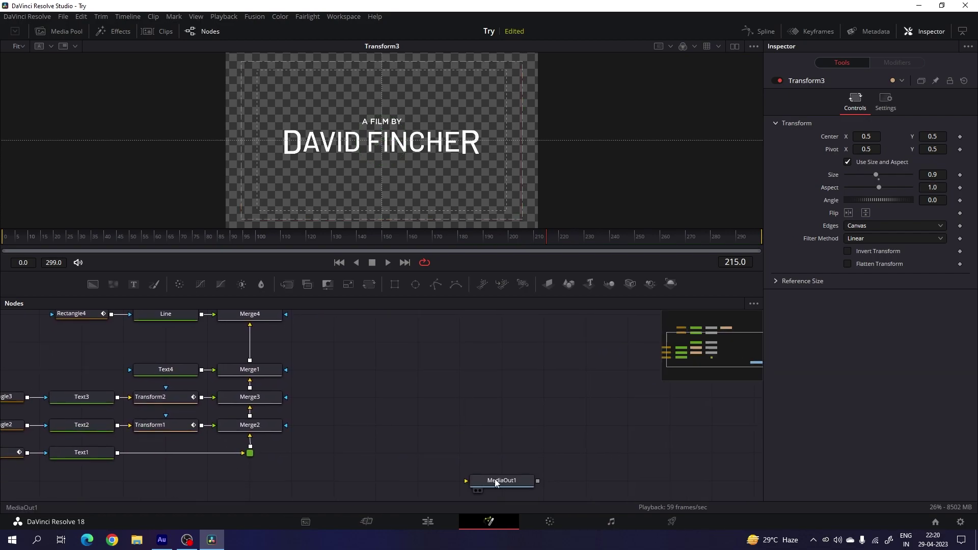
{"action": "left_click_drag", "start_coordinate": [498, 476], "coordinate": [451, 352]}
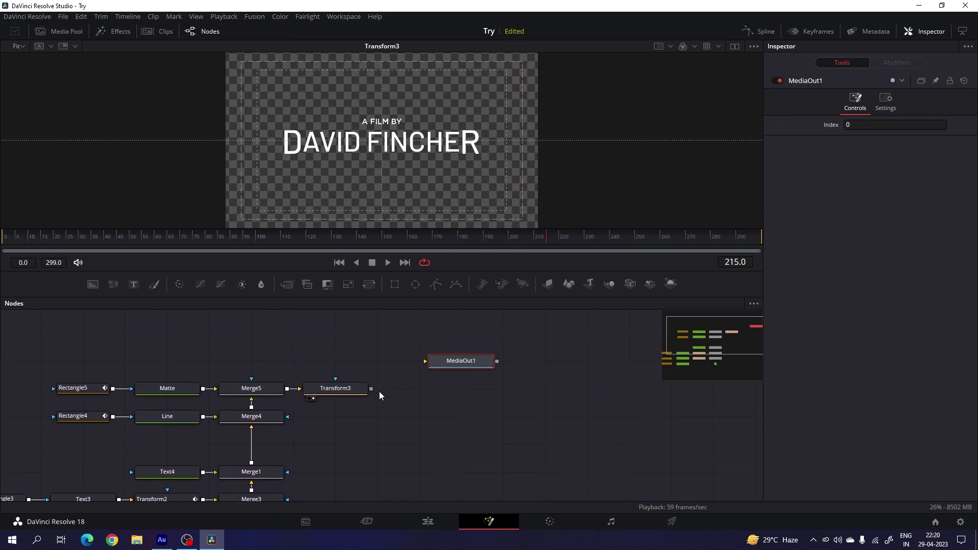
{"action": "left_click_drag", "start_coordinate": [372, 388], "coordinate": [449, 388]}
Go to the Edit page, turn on looping and play the title from the timeline start
{"action": "left_click", "coordinate": [427, 522]}
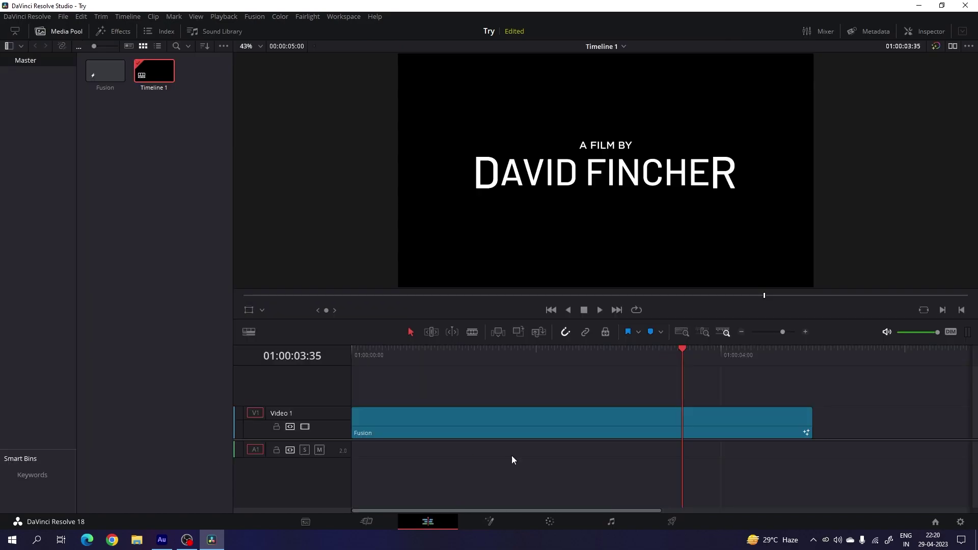
{"action": "key", "text": "space"}
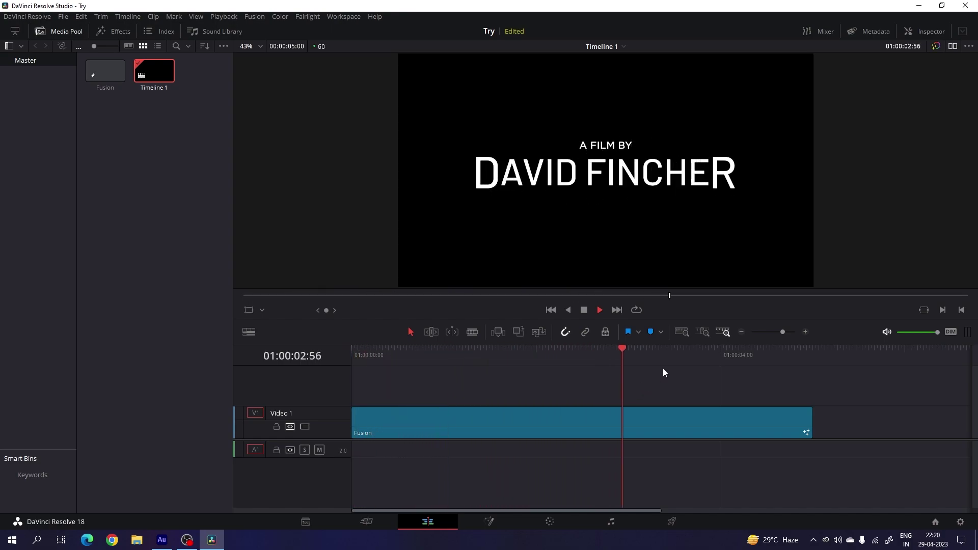
{"action": "left_click", "coordinate": [636, 310]}
{"action": "key", "text": "Home"}
{"action": "key", "text": "space"}
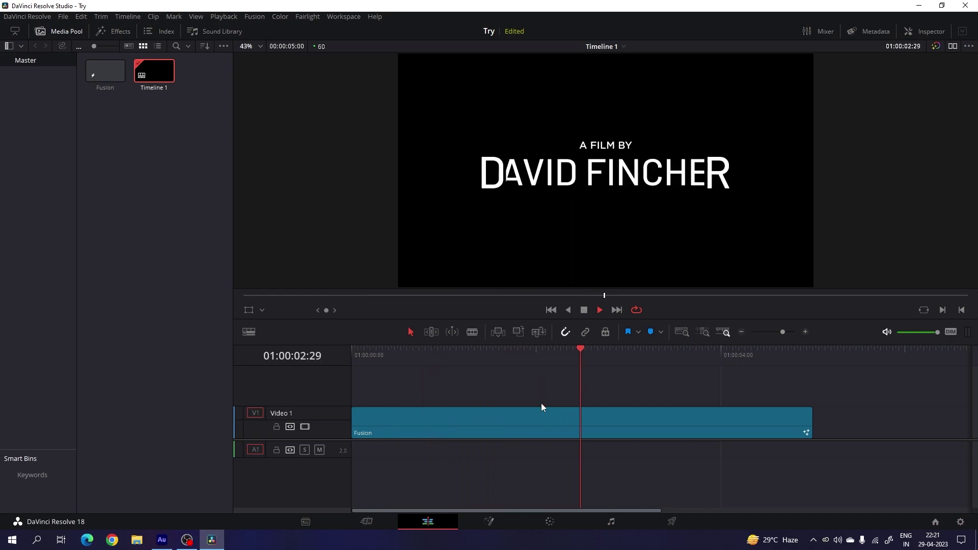
{"action": "key", "text": "space"}
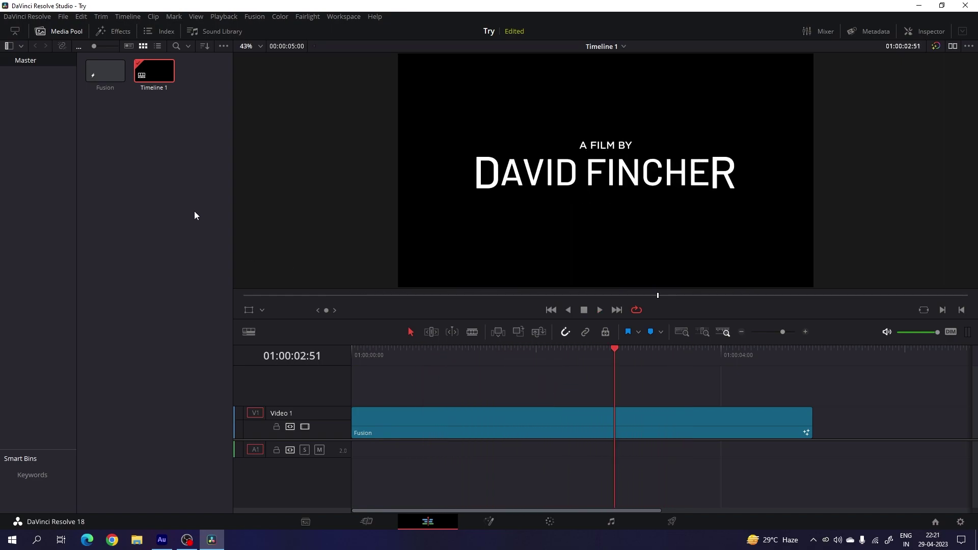
Import the 1920x1080 25fps Pexels waterfall video from the Downloads folder into the media pool
{"action": "right_click", "coordinate": [128, 133]}
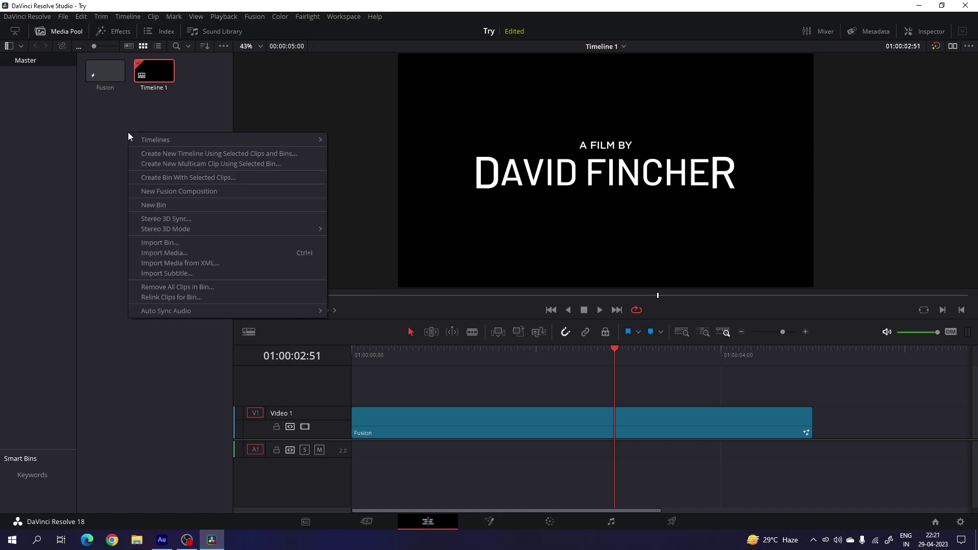
{"action": "left_click", "coordinate": [176, 253]}
{"action": "scroll", "coordinate": [207, 202], "scroll_direction": "down", "scroll_amount": 5}
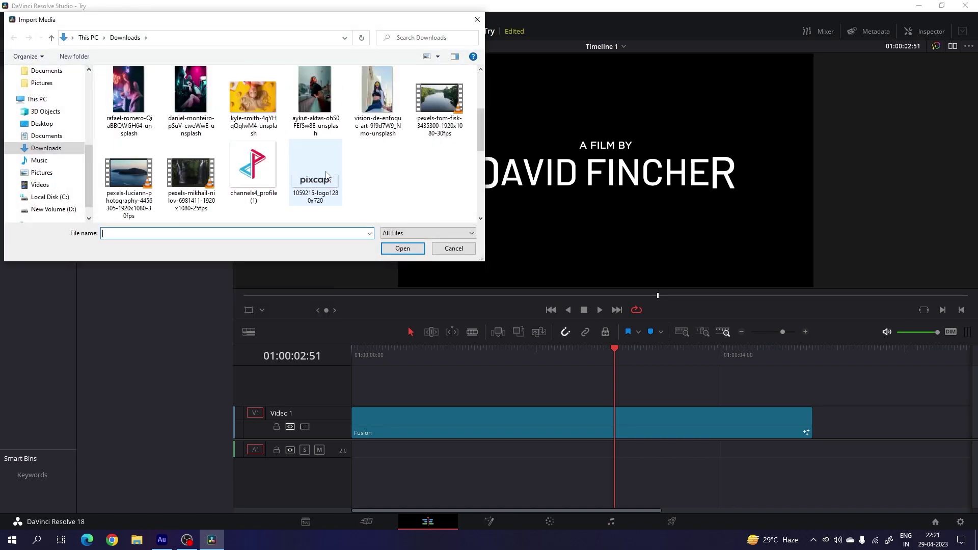
{"action": "left_click", "coordinate": [197, 183]}
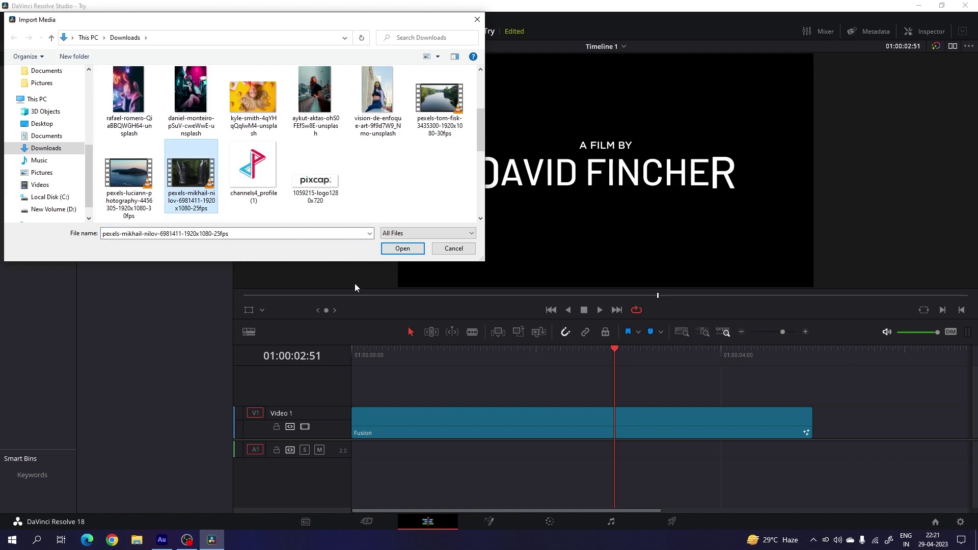
{"action": "left_click", "coordinate": [402, 248]}
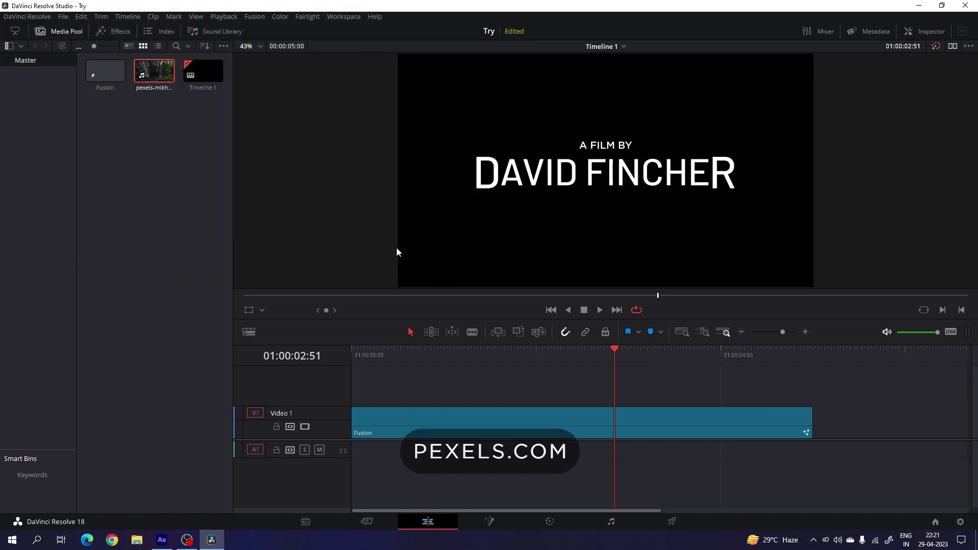
Move the Fusion title clip up to track V2 and place the waterfall clip beneath it on Video 1 at the timeline start
{"action": "left_click", "coordinate": [183, 156]}
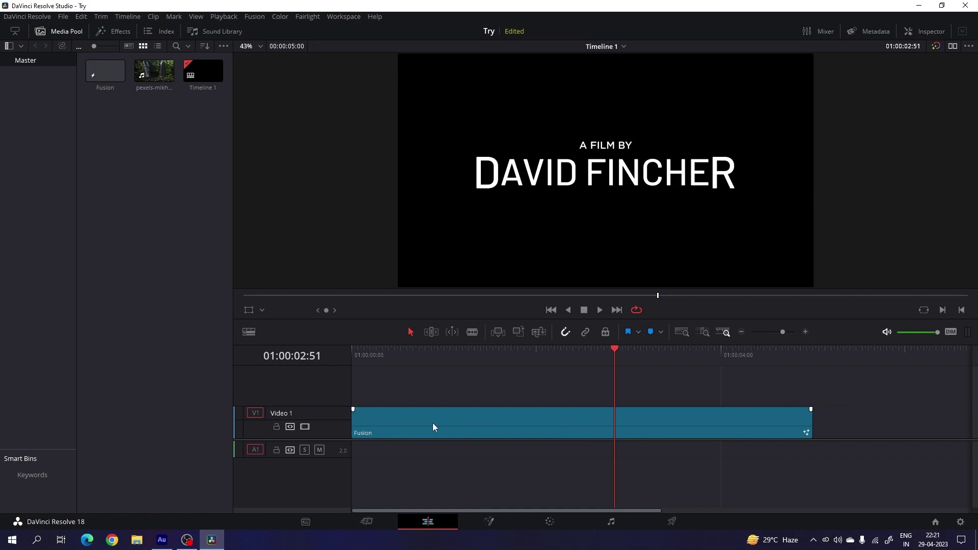
{"action": "left_click_drag", "start_coordinate": [392, 427], "coordinate": [348, 407]}
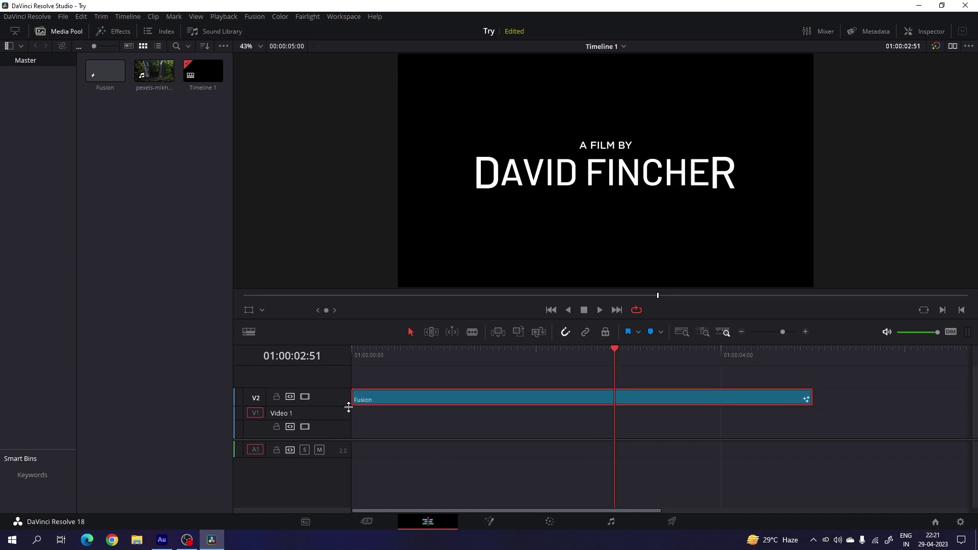
{"action": "left_click_drag", "start_coordinate": [154, 76], "coordinate": [359, 437]}
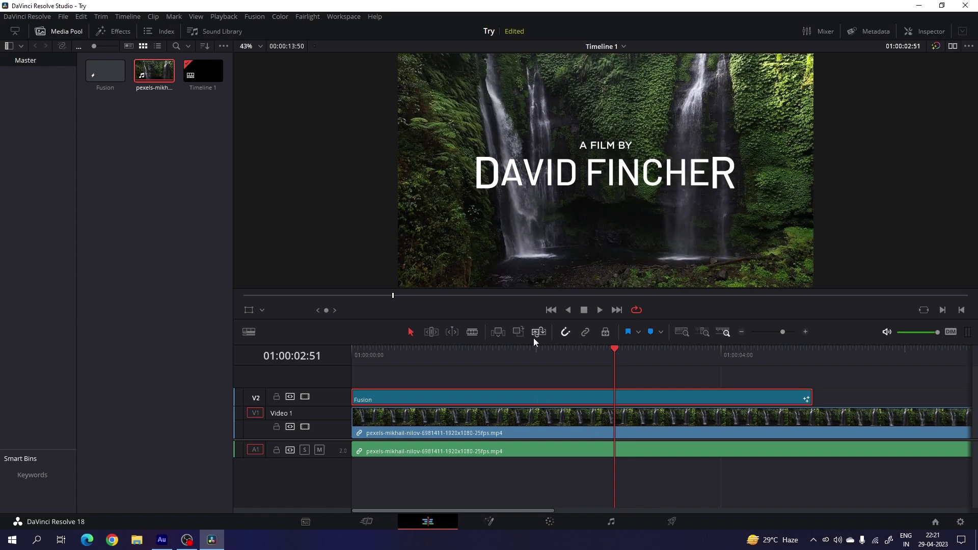
Cut the waterfall clip at the end of the Fusion title and delete the excess footage and the clip's audio
{"action": "left_click", "coordinate": [473, 332]}
{"action": "left_click", "coordinate": [812, 417]}
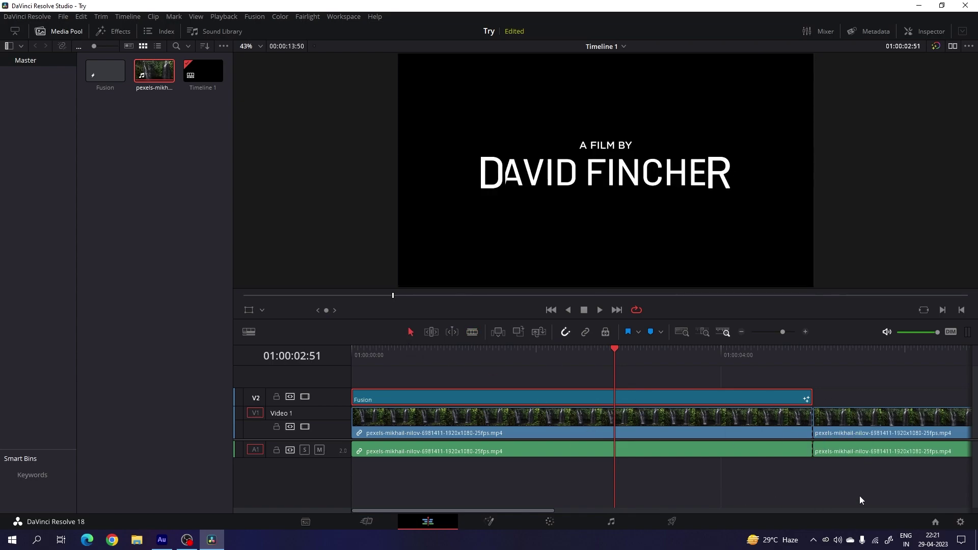
{"action": "left_click_drag", "start_coordinate": [860, 500], "coordinate": [882, 403]}
{"action": "key", "text": "Delete"}
{"action": "left_click", "coordinate": [782, 449]}
{"action": "key", "text": "Delete"}
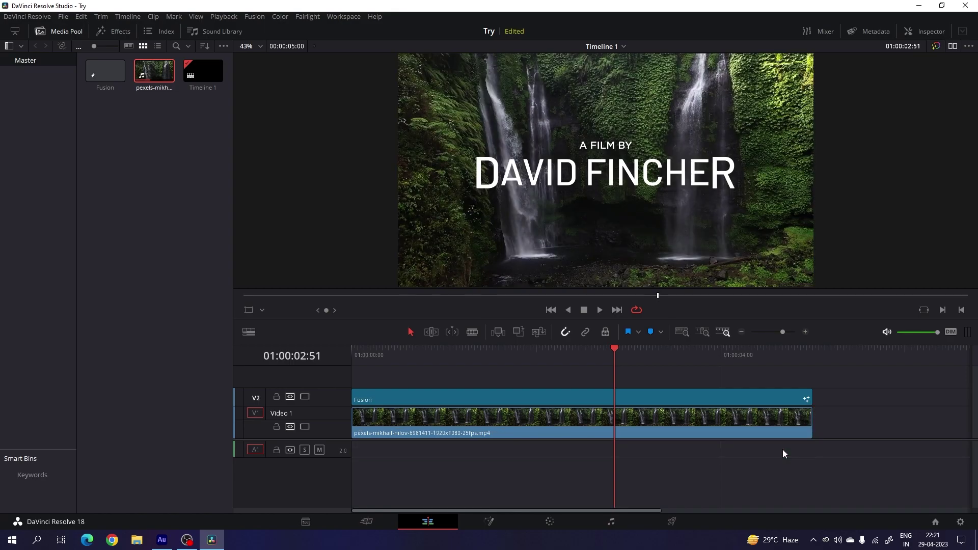
Disable video track V2, open the waterfall clip on the Fusion page and insert a ColorCorrector between MediaIn1 and MediaOut1
{"action": "left_click_drag", "start_coordinate": [593, 351], "coordinate": [670, 374]}
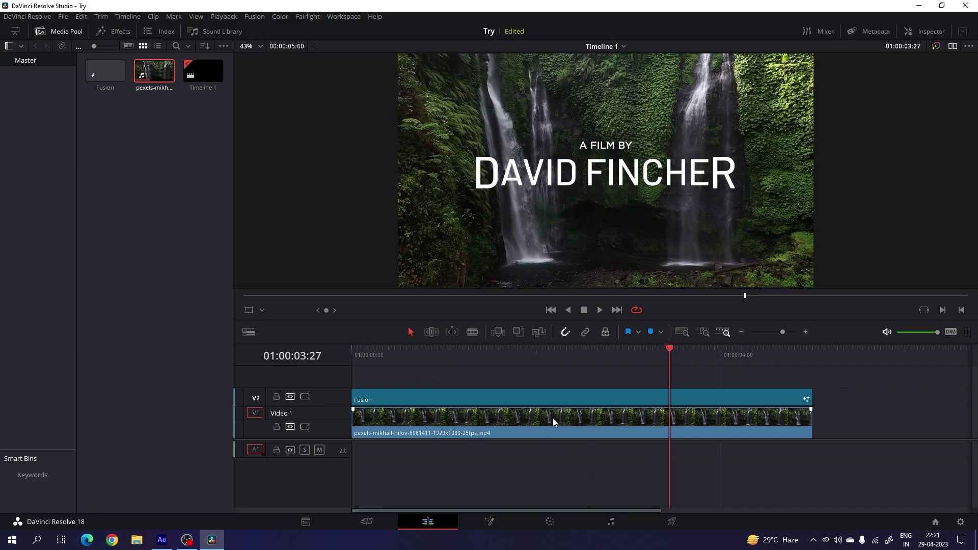
{"action": "left_click", "coordinate": [305, 397]}
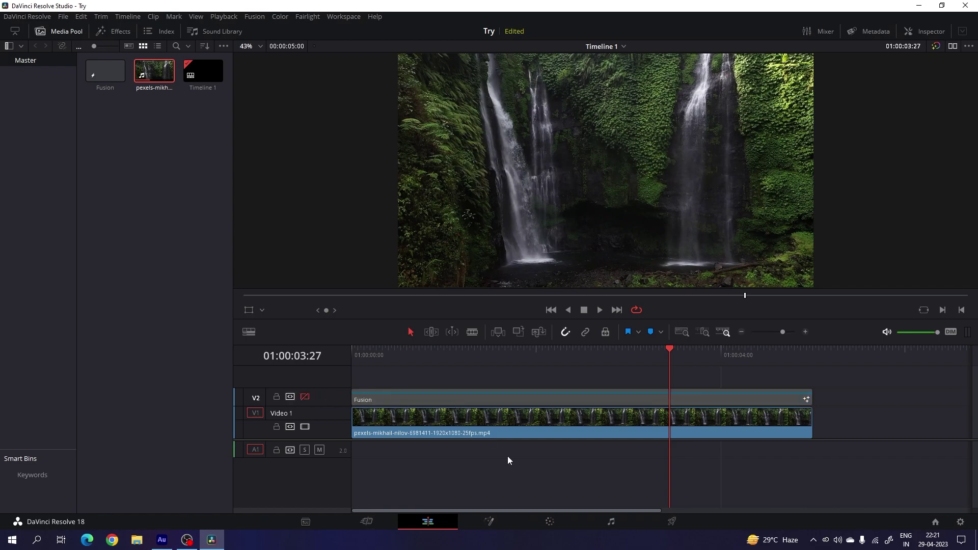
{"action": "left_click", "coordinate": [490, 523]}
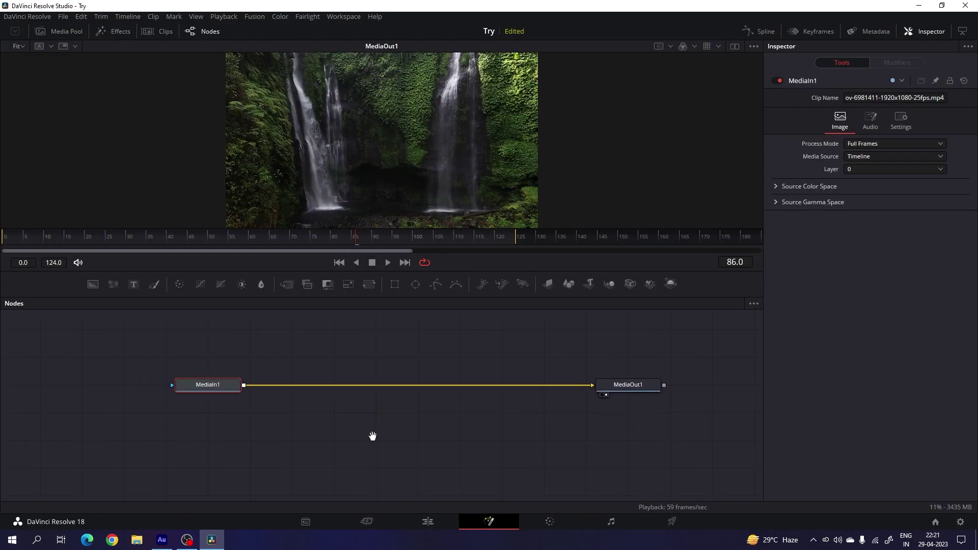
{"action": "left_click_drag", "start_coordinate": [191, 290], "coordinate": [324, 392]}
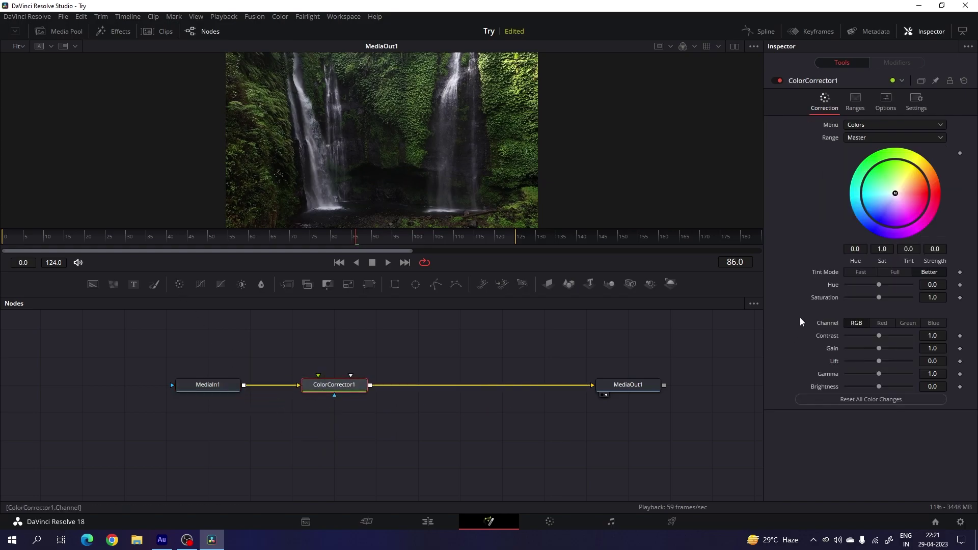
Set the ColorCorrector1 saturation to 0 and its RGB contrast to 1.2
{"action": "left_click_drag", "start_coordinate": [880, 299], "coordinate": [837, 301]}
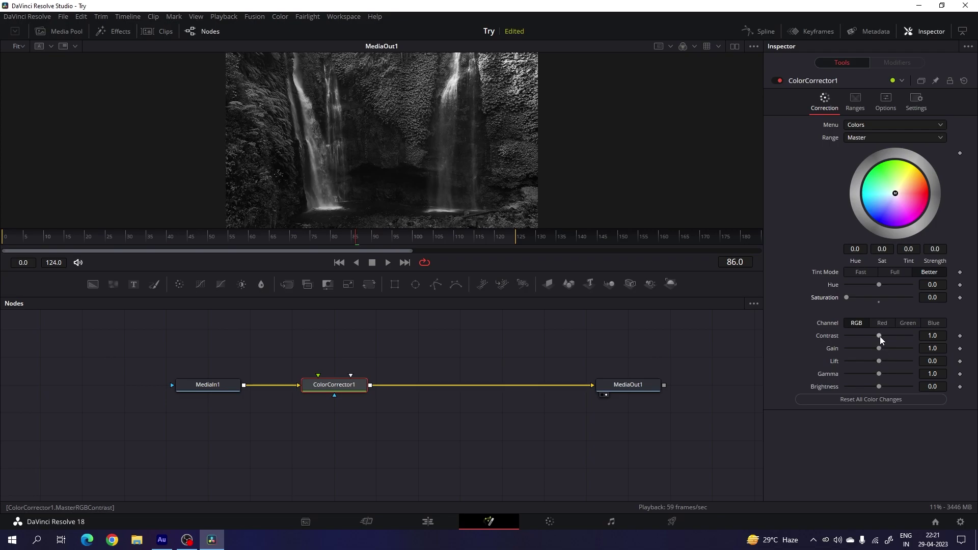
{"action": "left_click_drag", "start_coordinate": [879, 336], "coordinate": [883, 336]}
{"action": "left_click", "coordinate": [936, 335]}
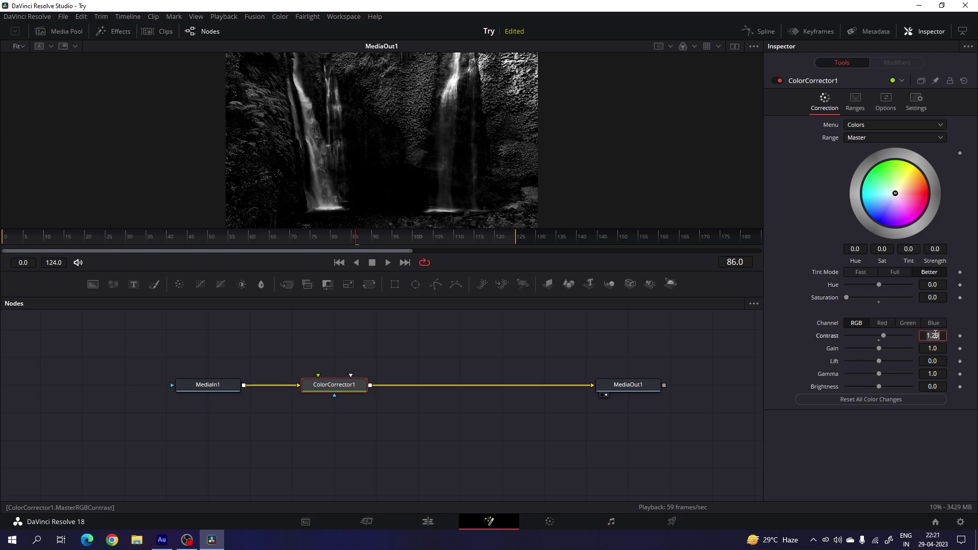
{"action": "key", "text": "BackSpace"}
{"action": "key", "text": "Tab"}
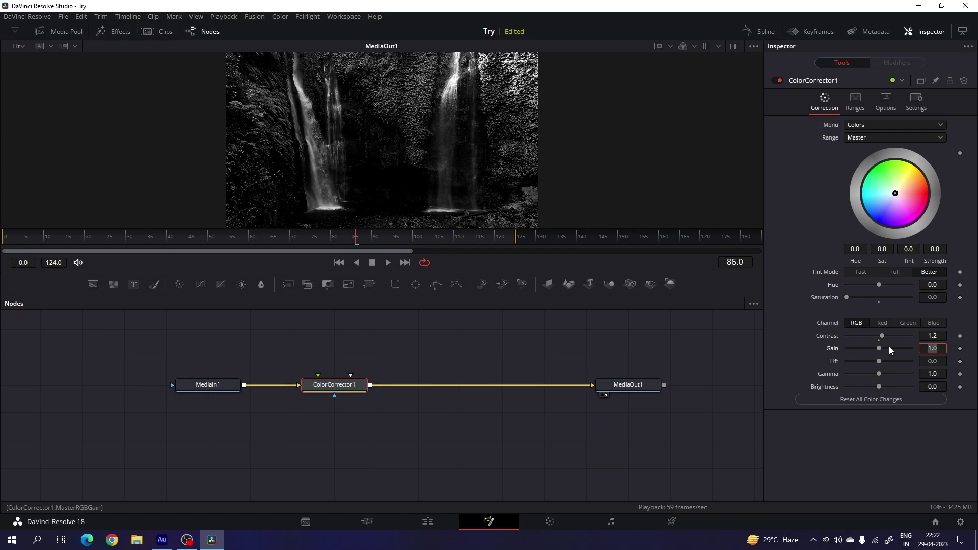
Lower the ColorCorrector1 RGB gain to 0.5
{"action": "left_click_drag", "start_coordinate": [881, 349], "coordinate": [870, 349]}
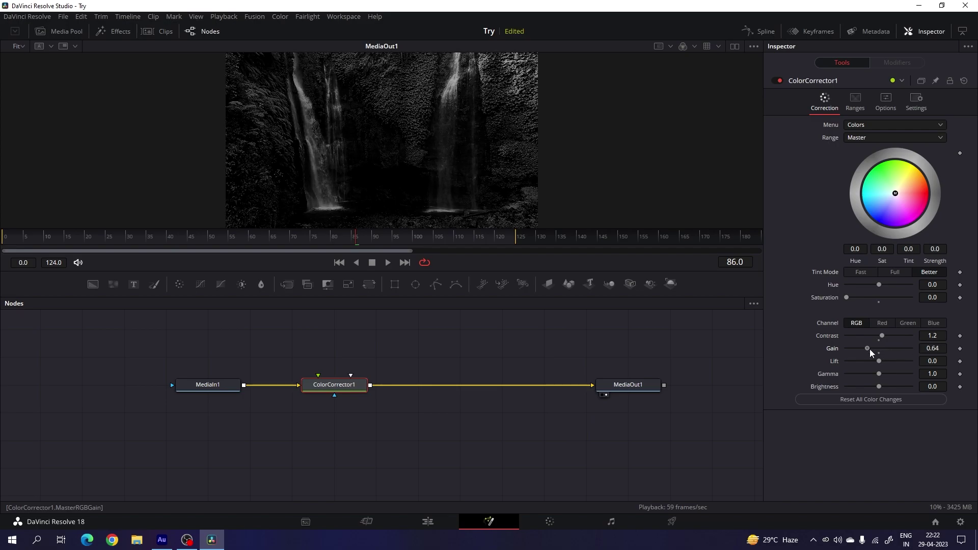
{"action": "left_click", "coordinate": [930, 349]}
{"action": "key", "text": "BackSpace"}
{"action": "key", "text": "BackSpace"}
{"action": "type", "text": "5"}
{"action": "key", "text": "Tab"}
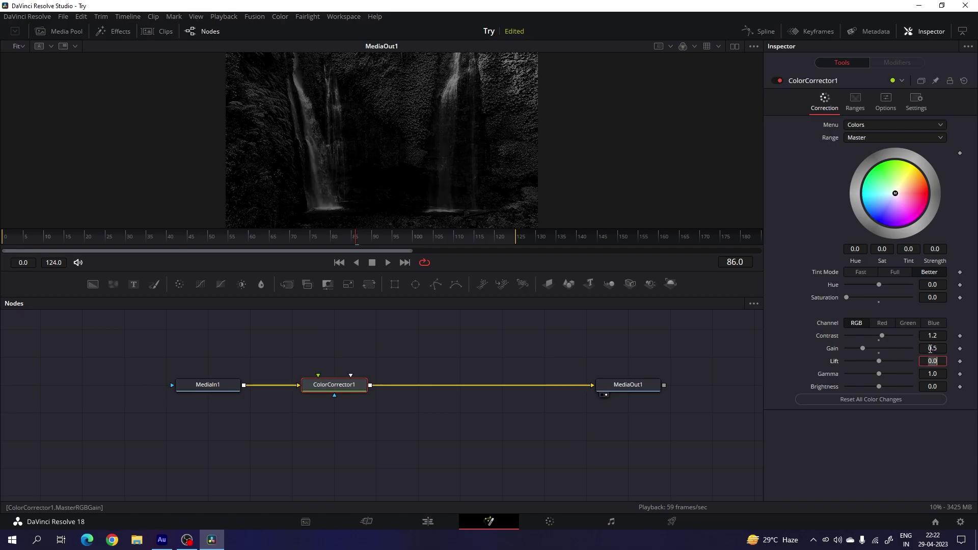
Return to the Edit page, re-enable video track V2 and play the composite from the timeline start
{"action": "left_click", "coordinate": [418, 525]}
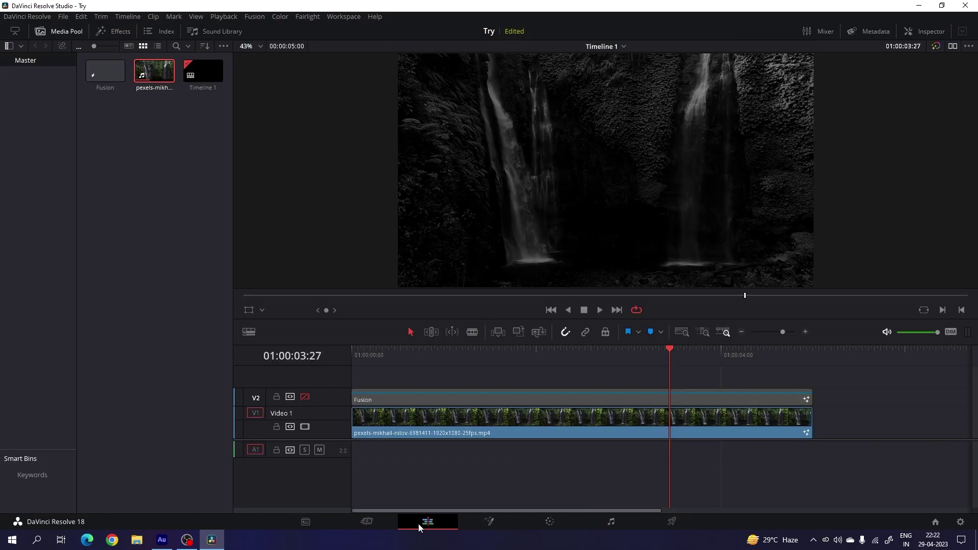
{"action": "left_click", "coordinate": [305, 397]}
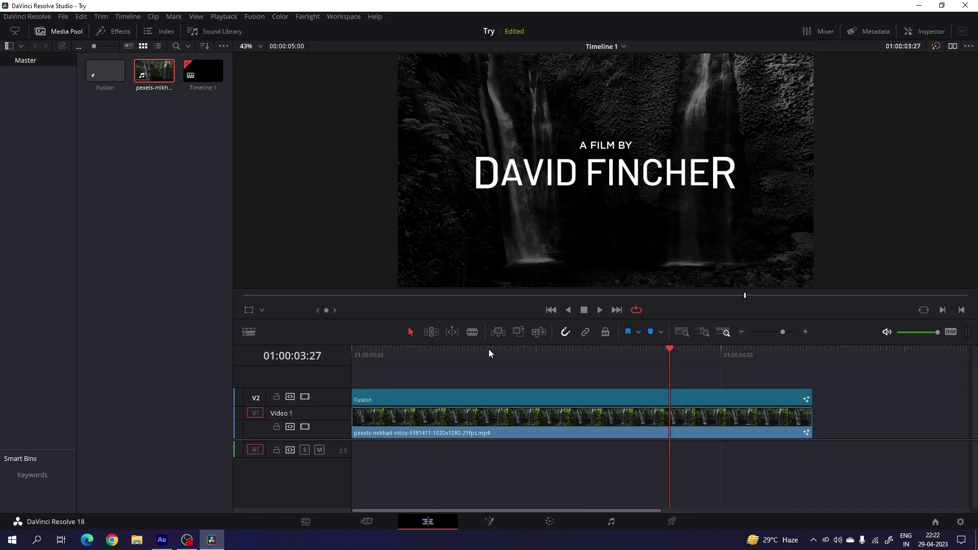
{"action": "left_click_drag", "start_coordinate": [488, 350], "coordinate": [332, 347]}
{"action": "key", "text": "space"}
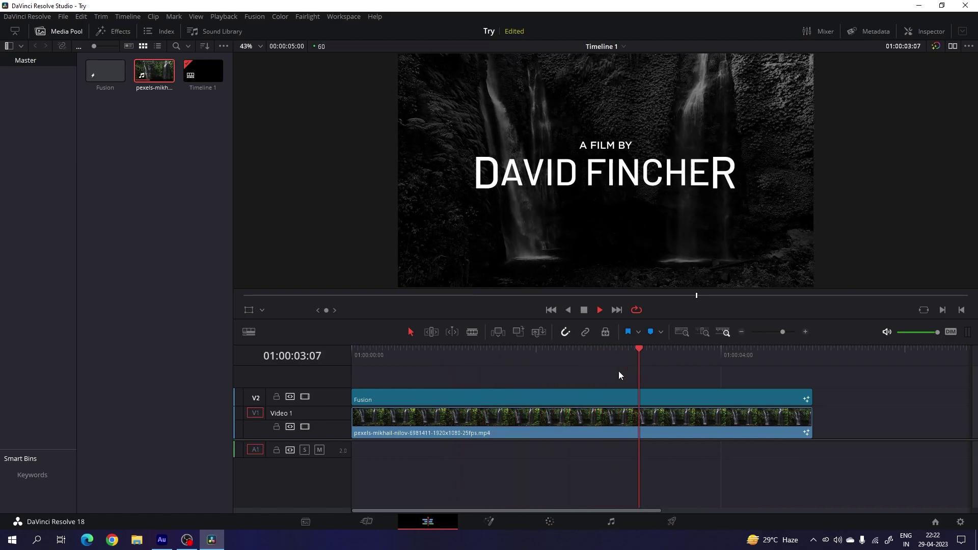
{"action": "key", "text": "space"}
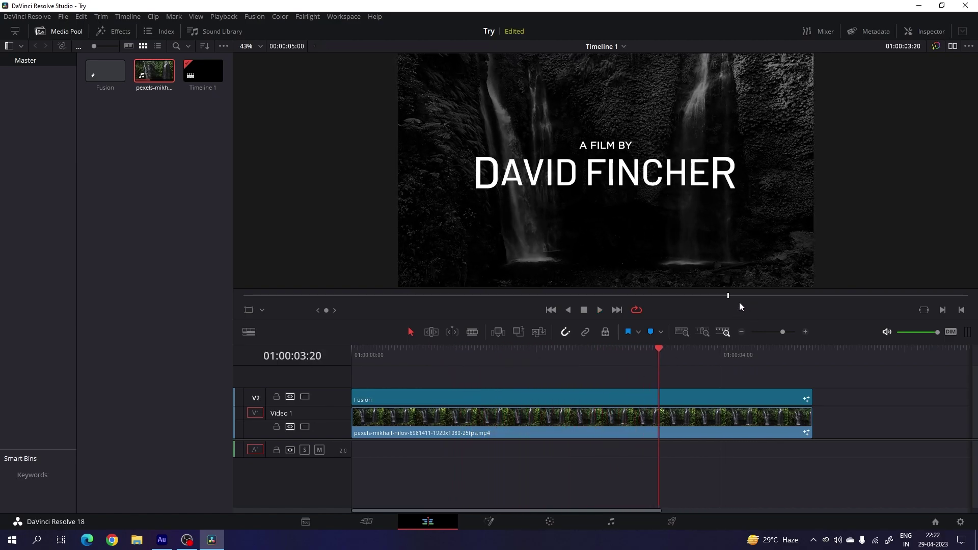
Open the title composition on the Fusion page and set the Transform3 size to 0.8
{"action": "left_click", "coordinate": [490, 524]}
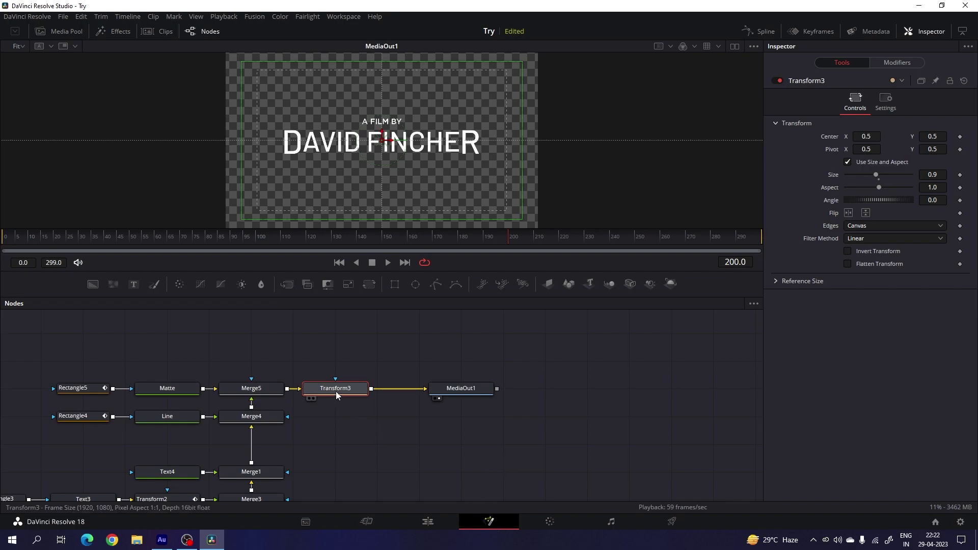
{"action": "left_click", "coordinate": [941, 175]}
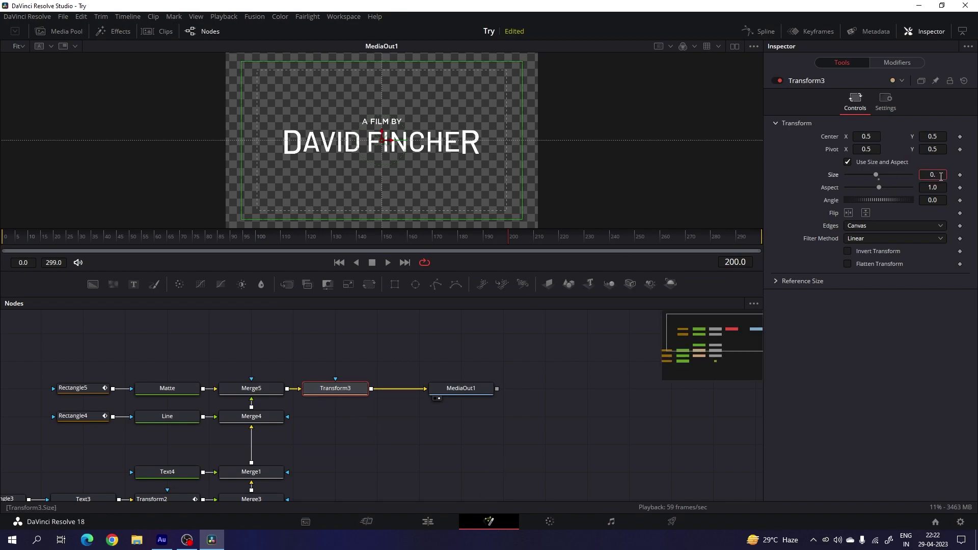
{"action": "type", "text": "8"}
{"action": "key", "text": "Tab"}
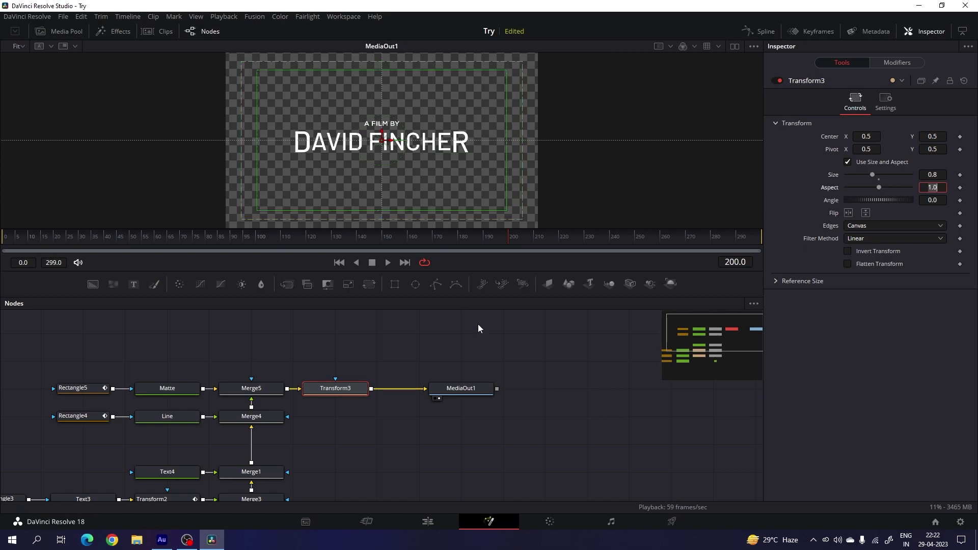
Go back to the Edit page and play the finished title full screen from the timeline start
{"action": "left_click", "coordinate": [427, 521]}
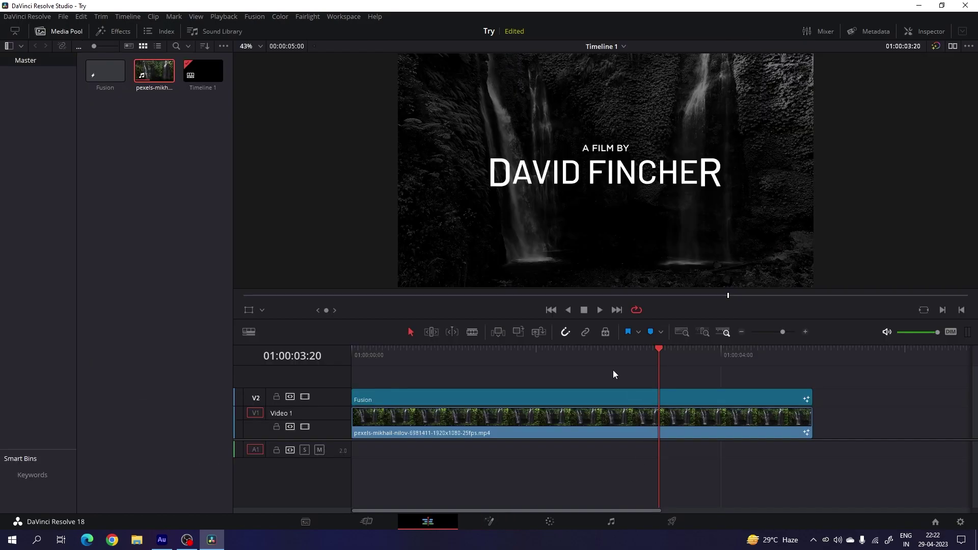
{"action": "left_click_drag", "start_coordinate": [613, 375], "coordinate": [353, 350]}
{"action": "key", "text": "ctrl+f"}
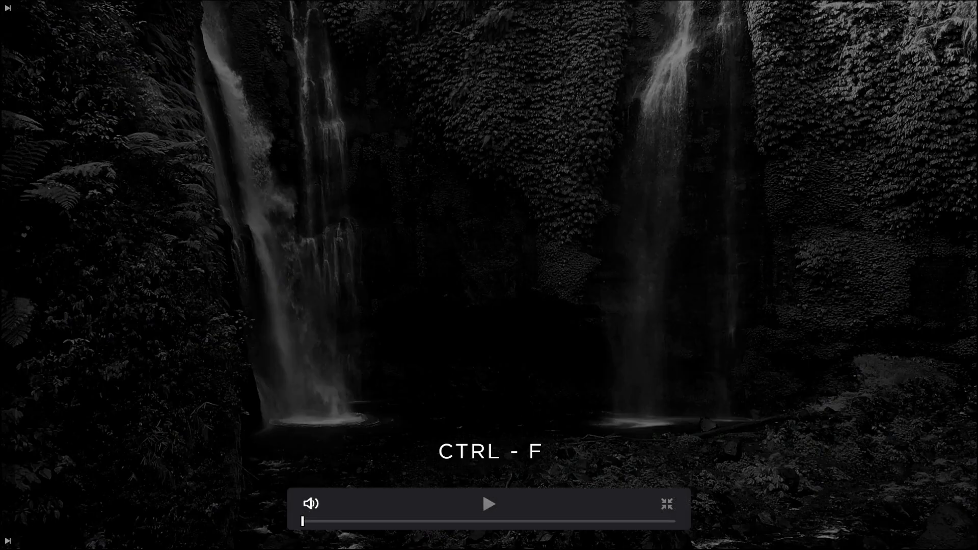
{"action": "key", "text": "space"}
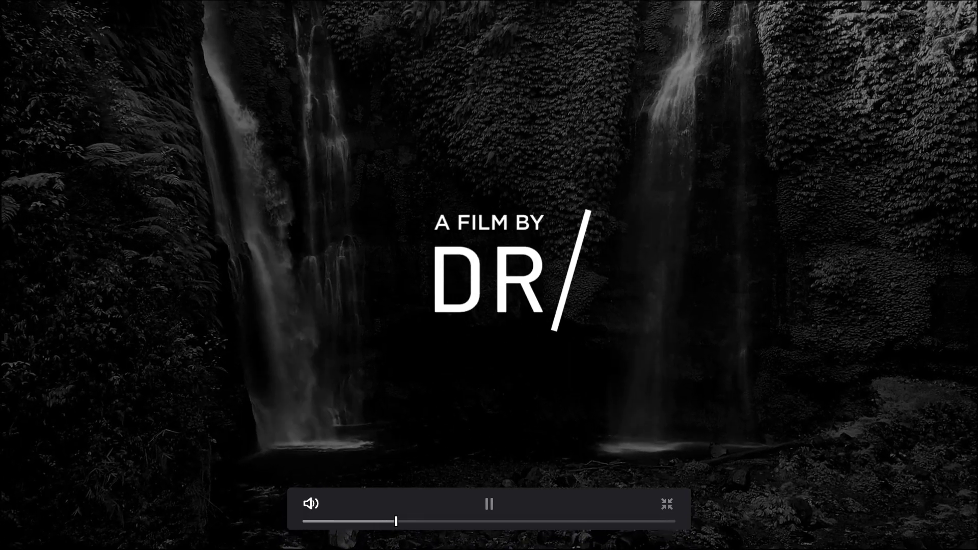